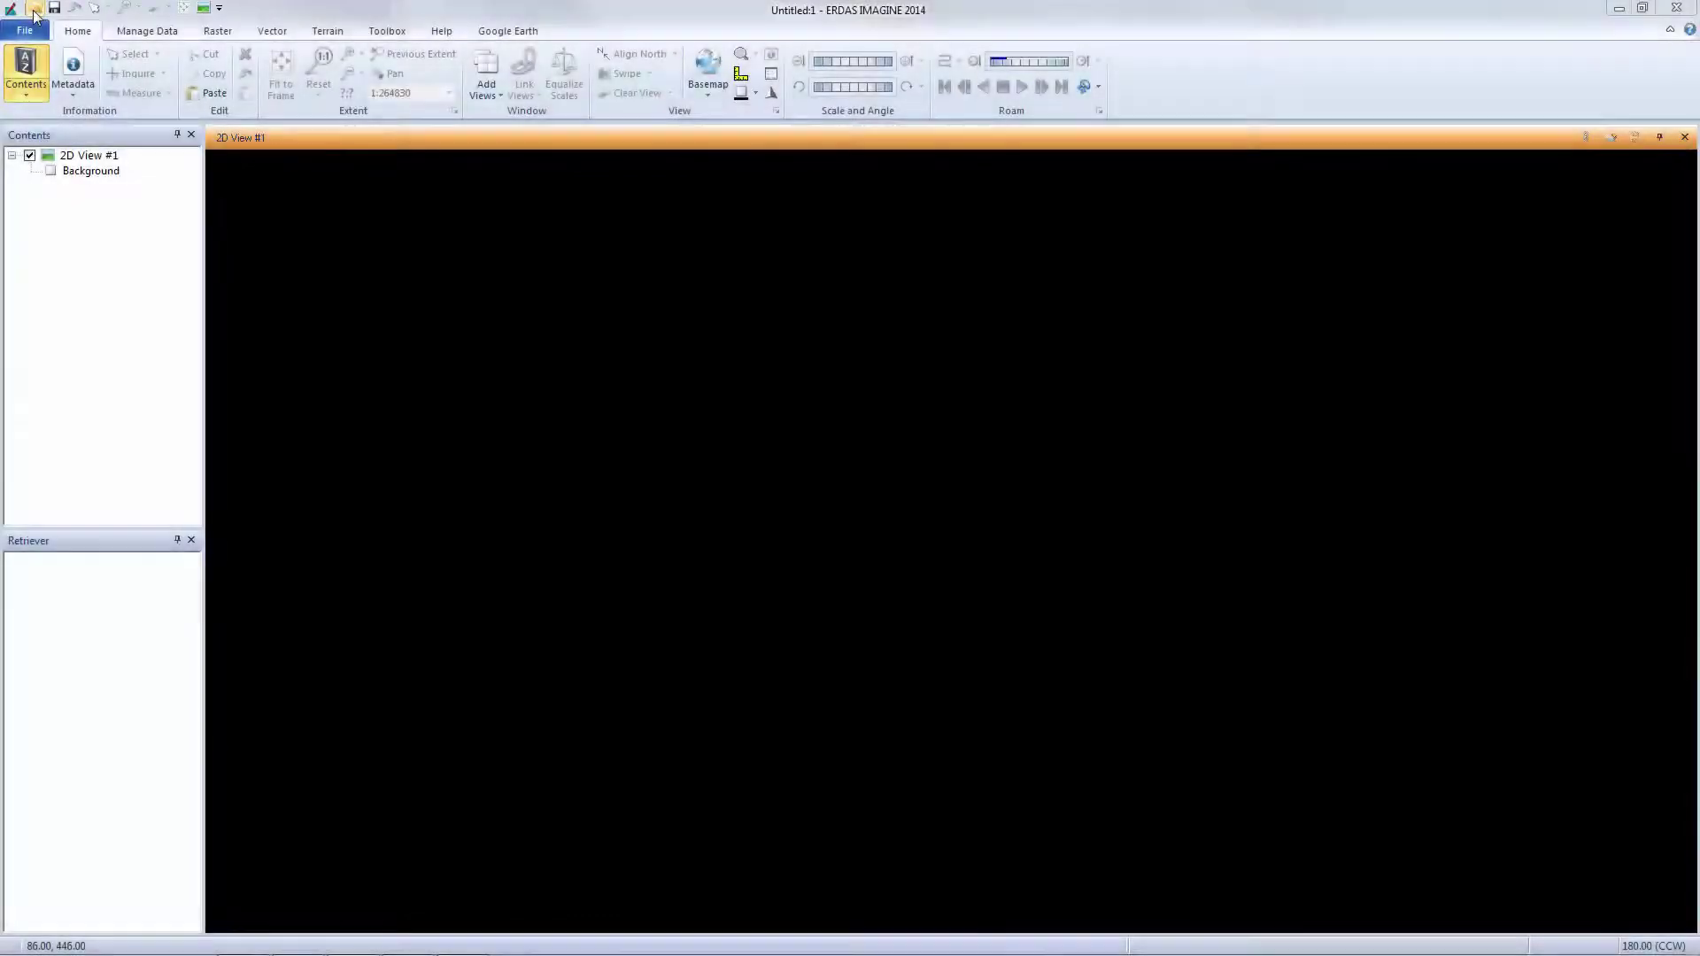
Load the soils_95.img soil raster into the 2D view
{"action": "left_click", "coordinate": [33, 10]}
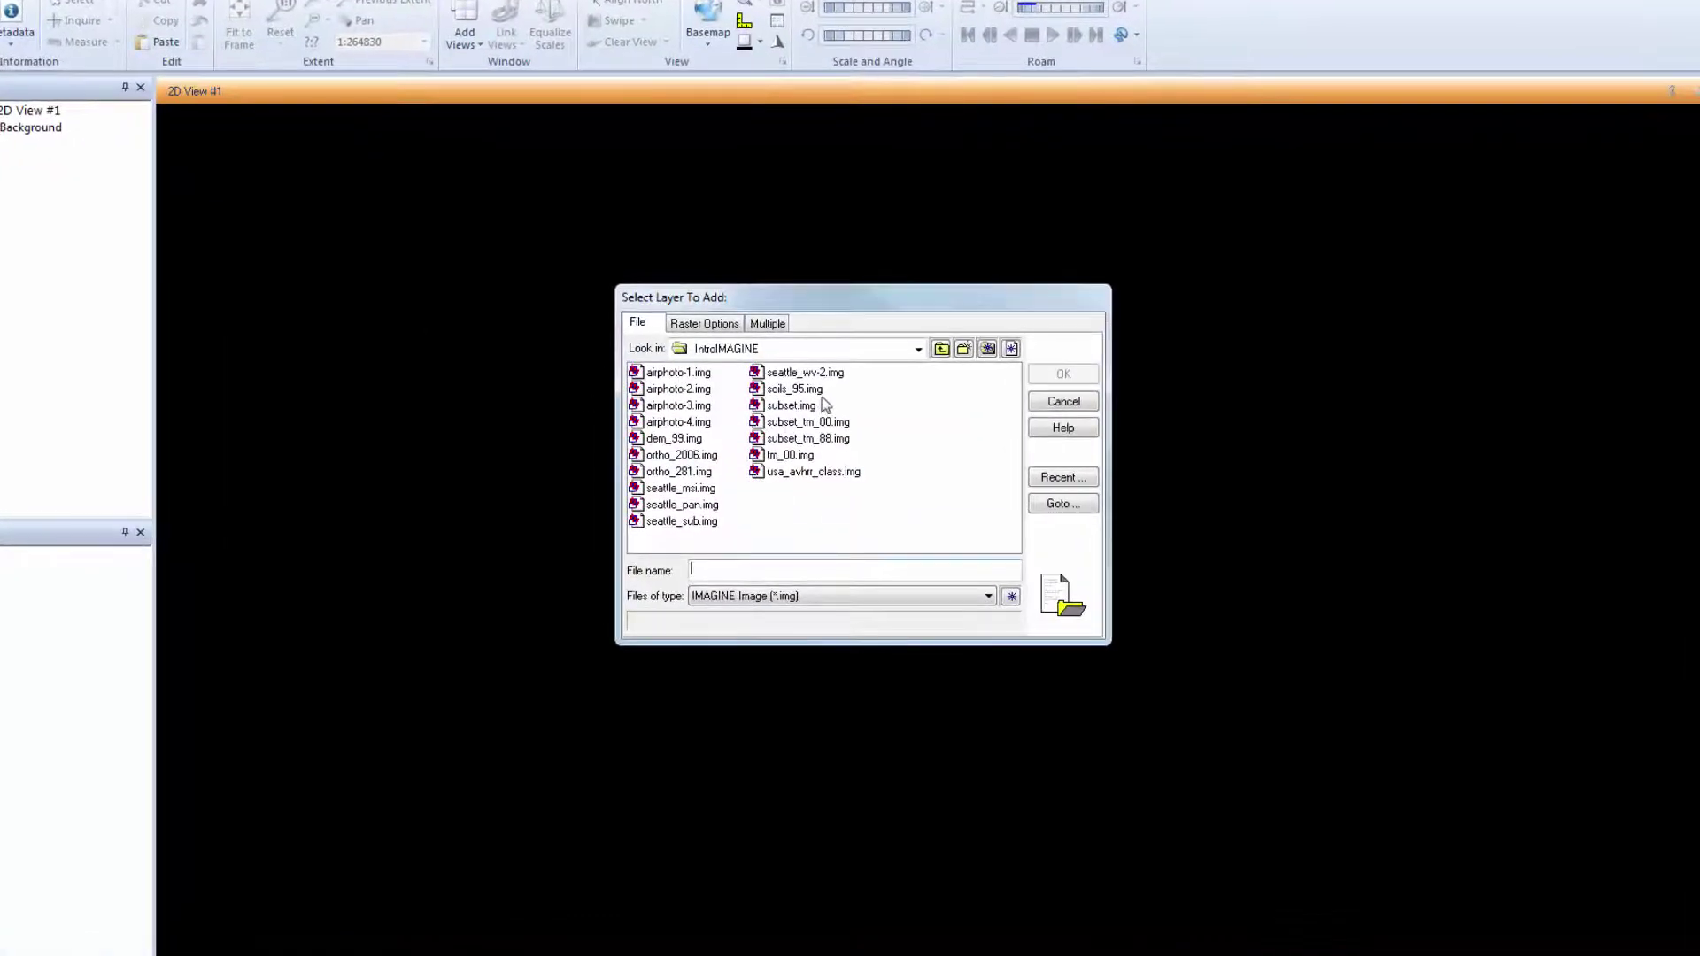
{"action": "left_click", "coordinate": [794, 389]}
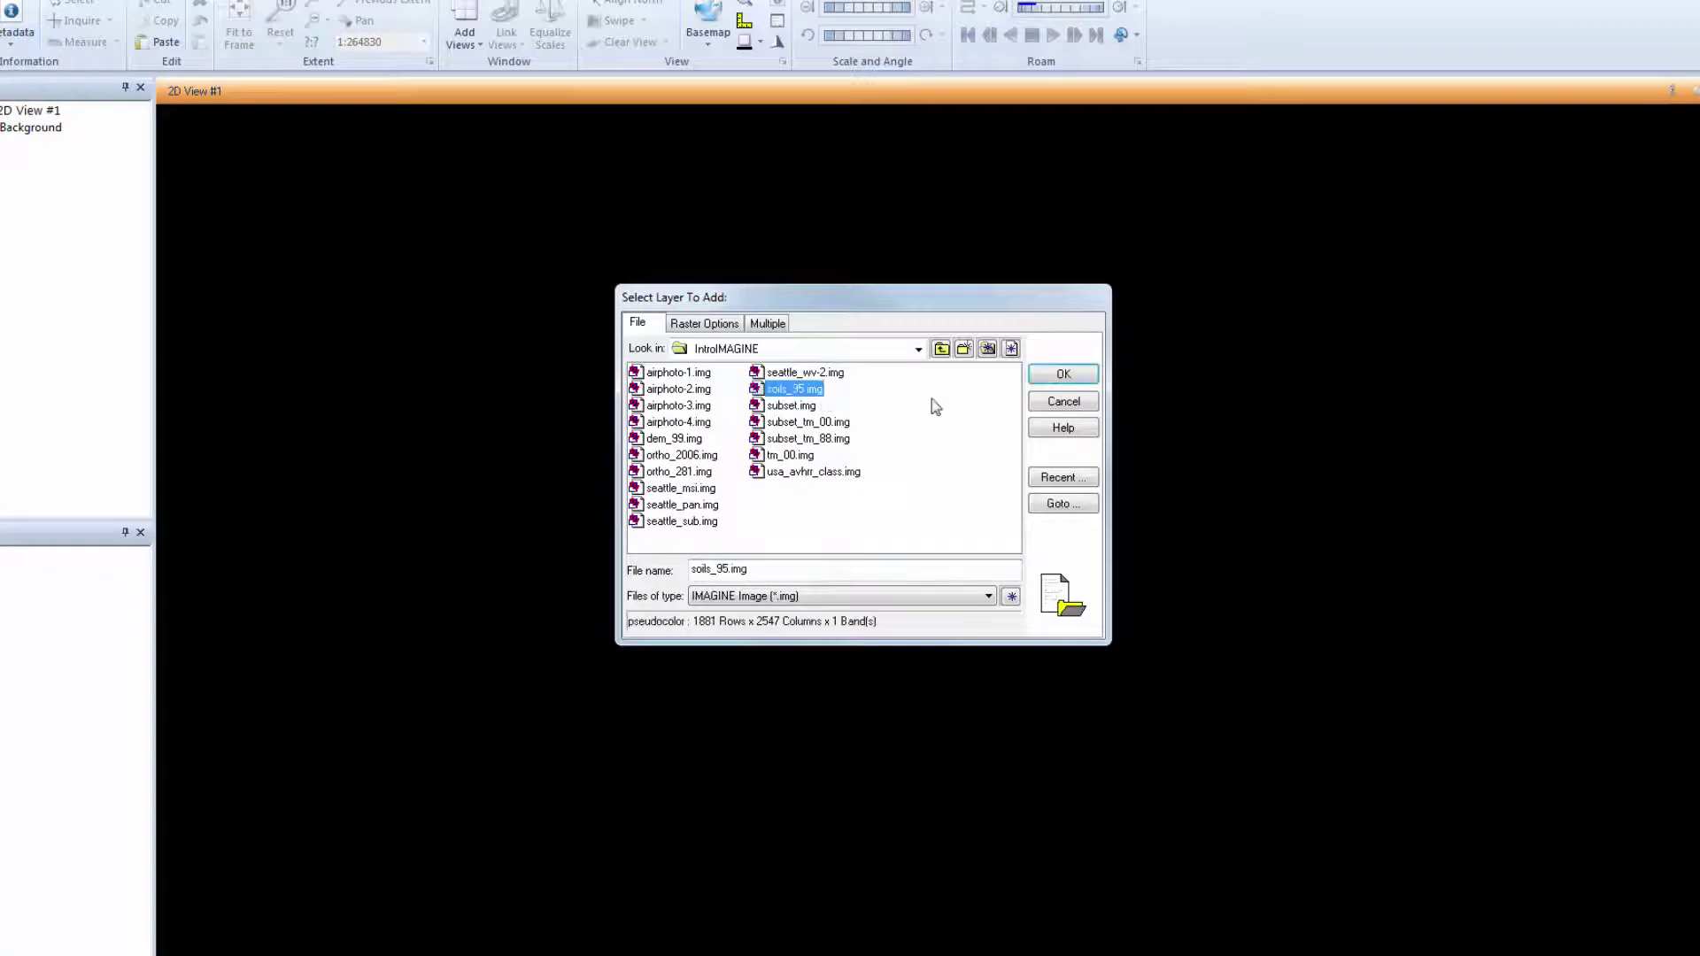
{"action": "left_click", "coordinate": [1062, 375]}
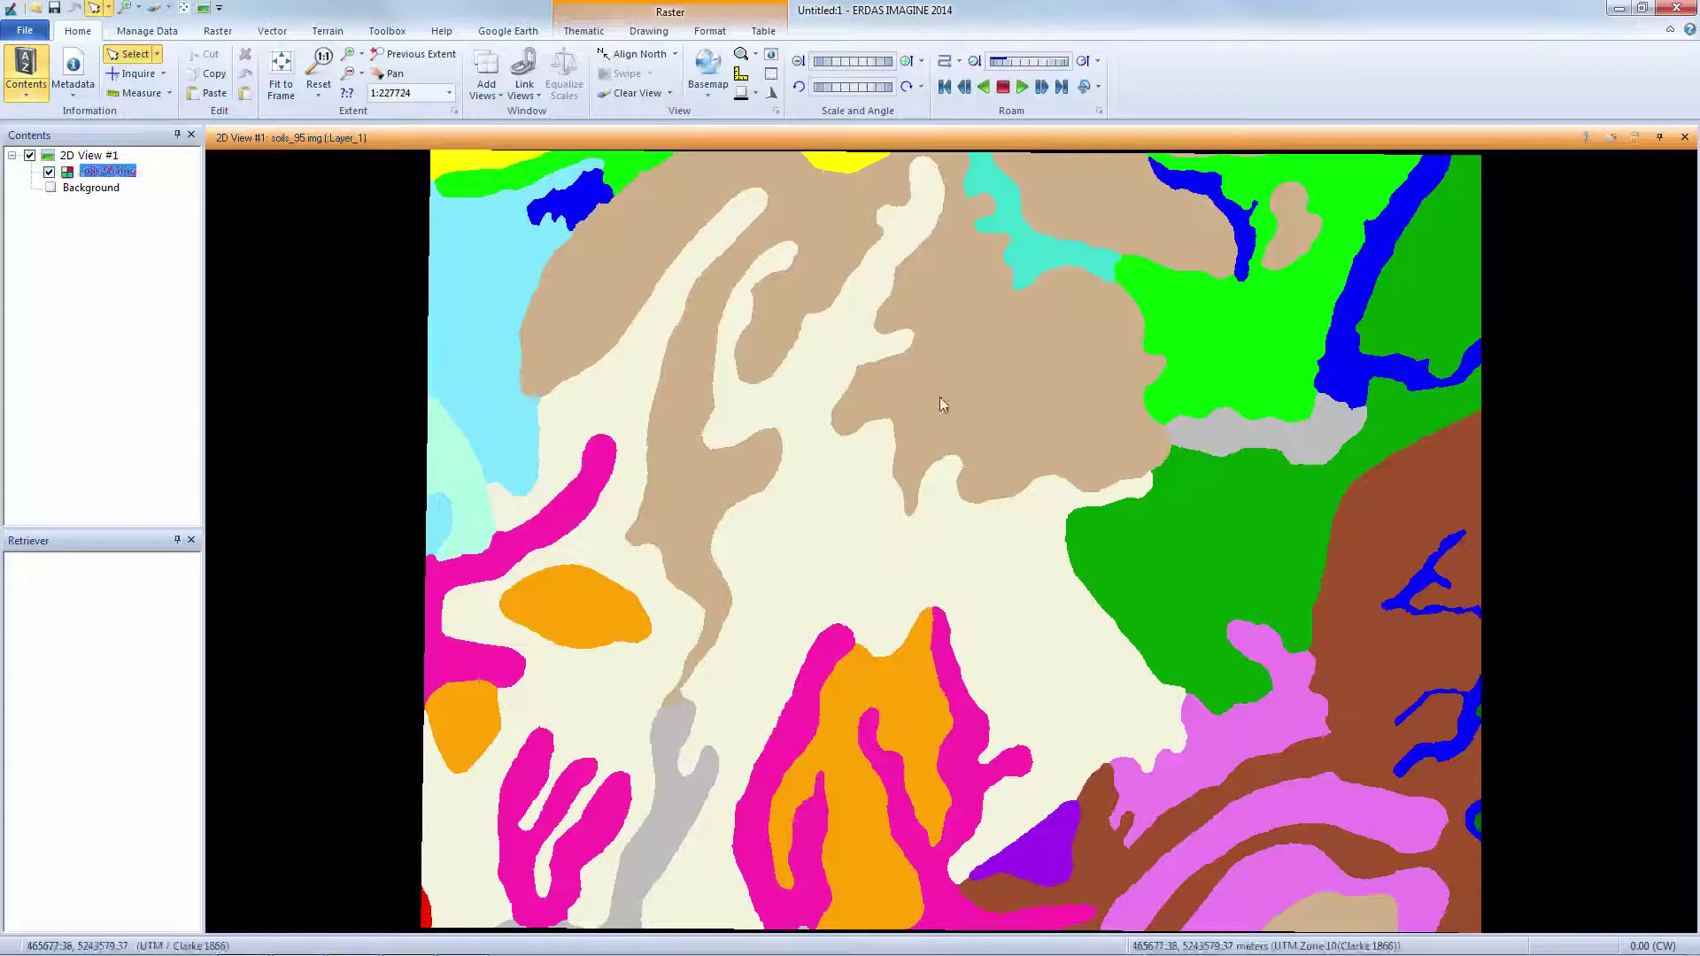
Overlay the hydro_00.shp stream lines as a vector layer on the soil map
{"action": "left_click", "coordinate": [43, 32]}
{"action": "mouse_move", "coordinate": [62, 105]}
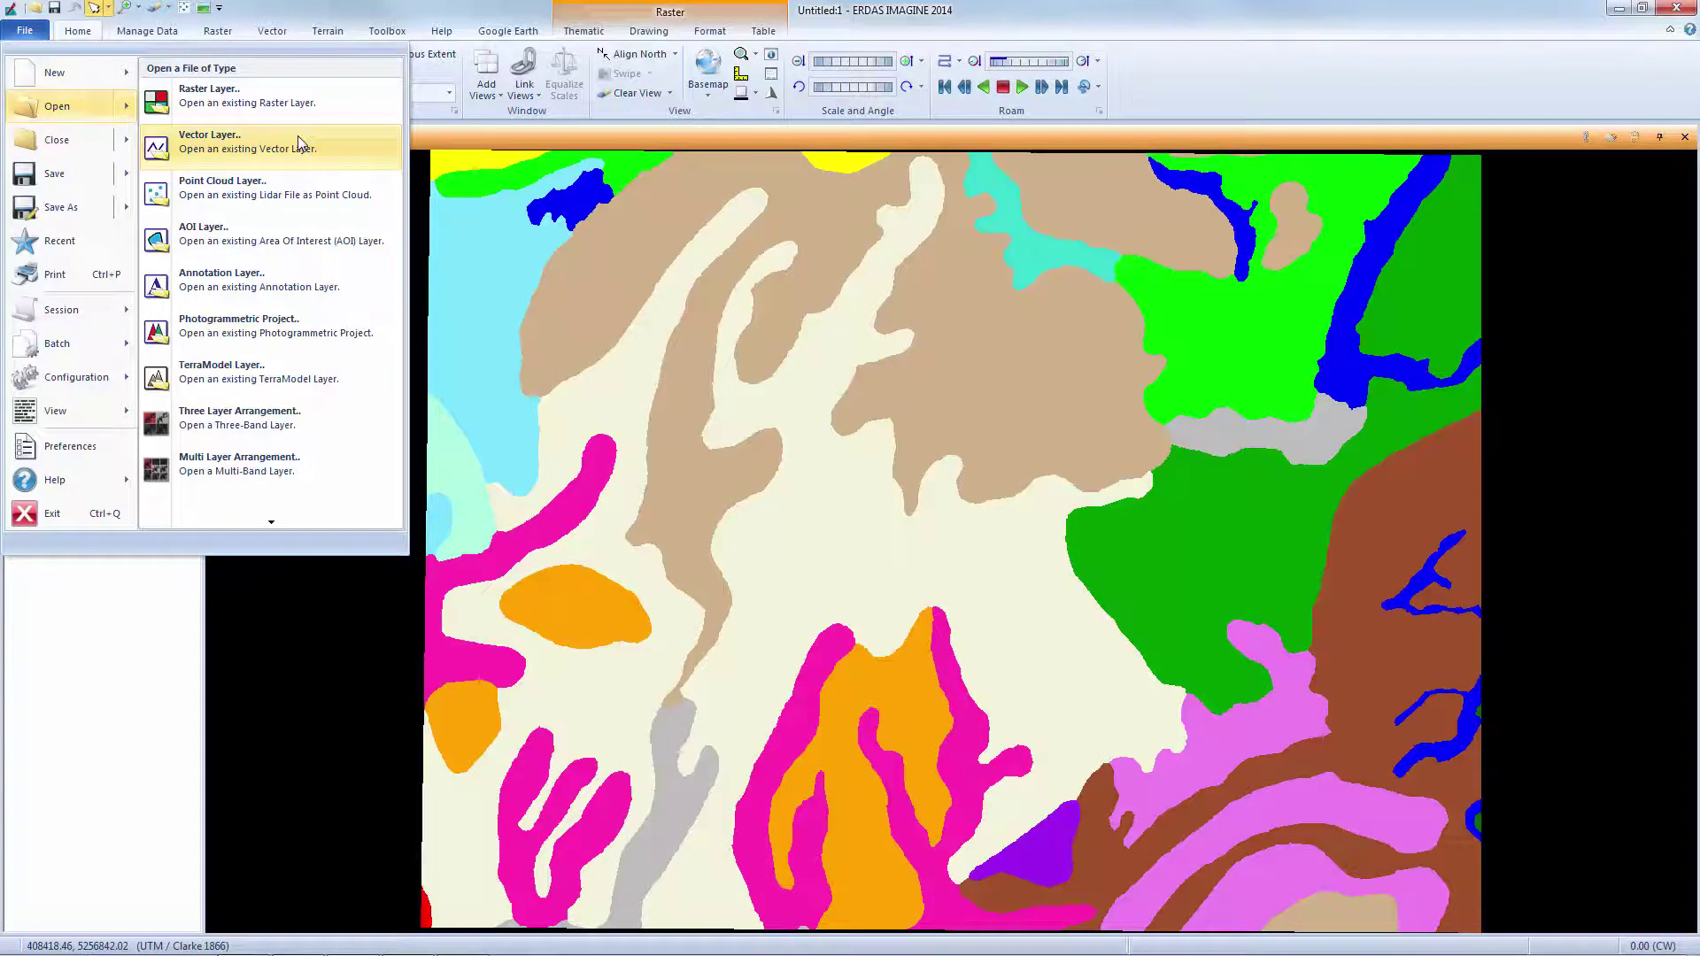
{"action": "left_click", "coordinate": [299, 143]}
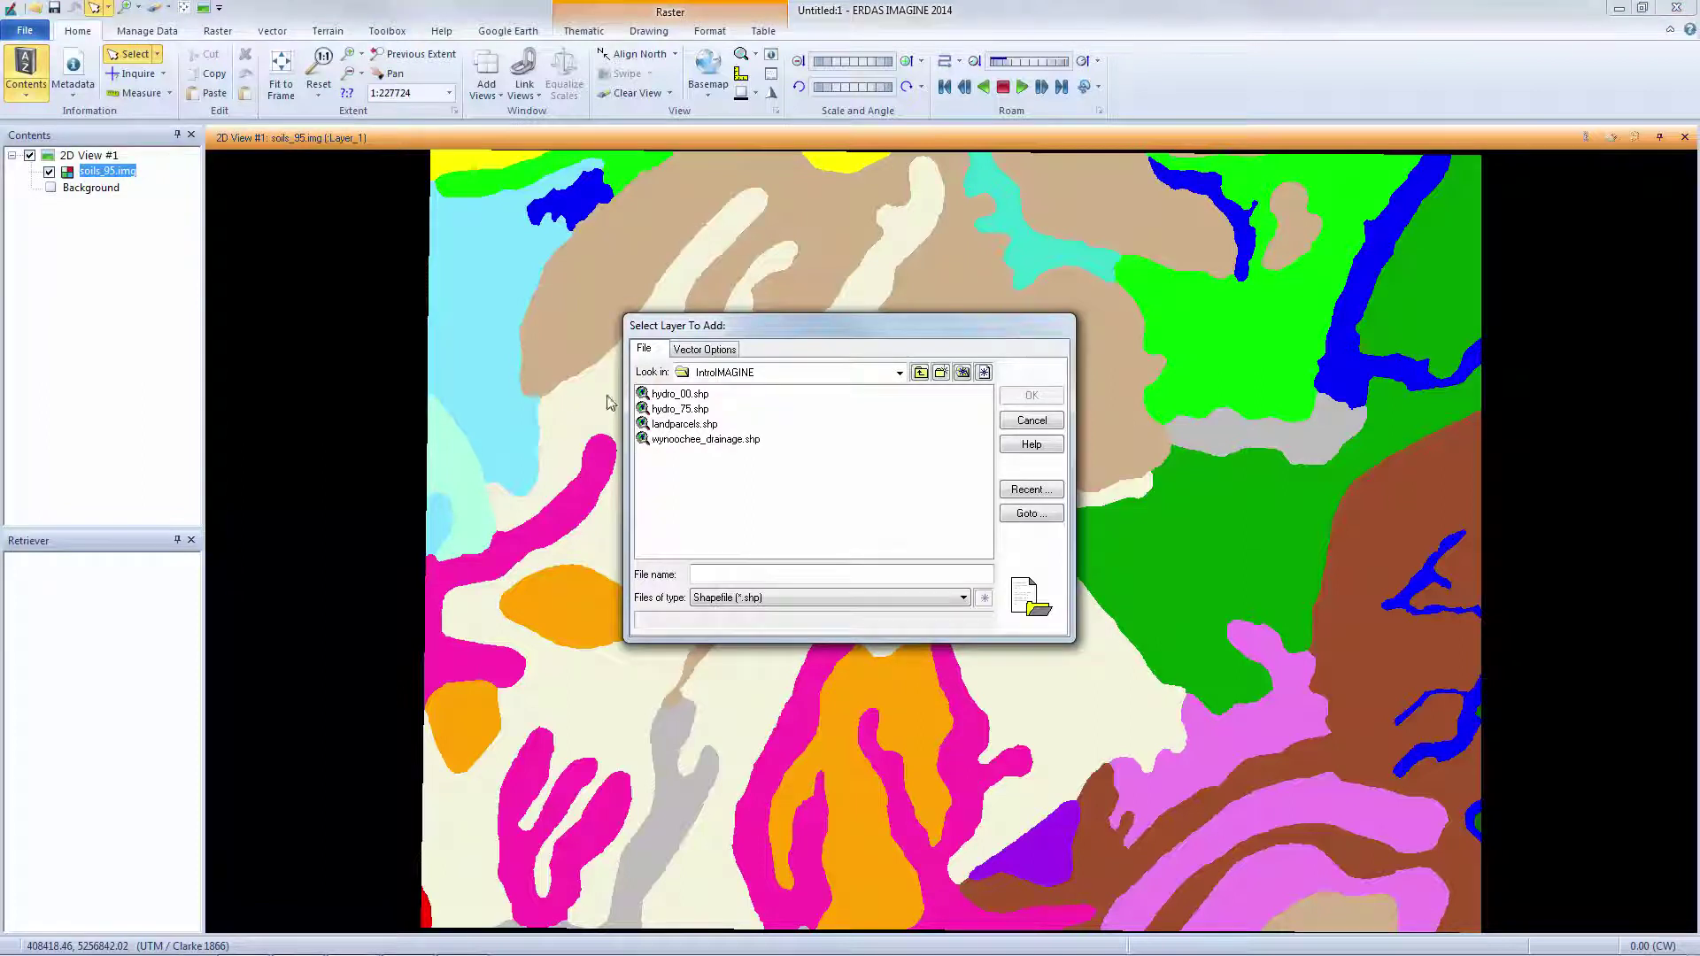
{"action": "left_click", "coordinate": [658, 401]}
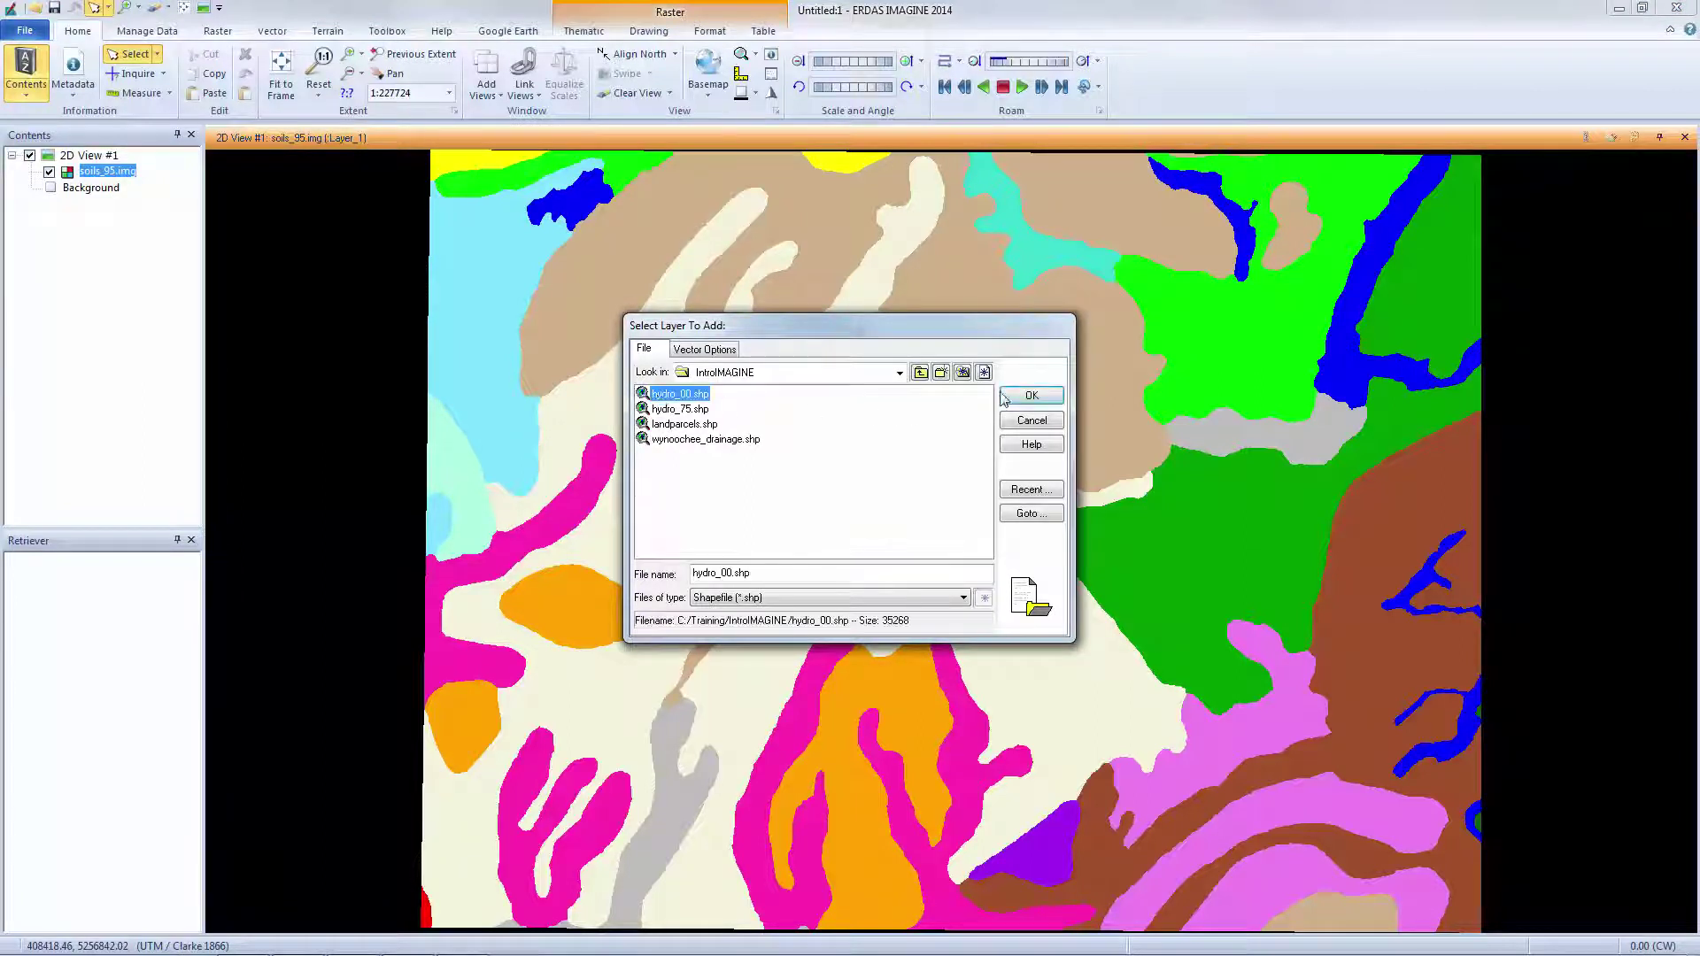
{"action": "left_click", "coordinate": [1008, 397]}
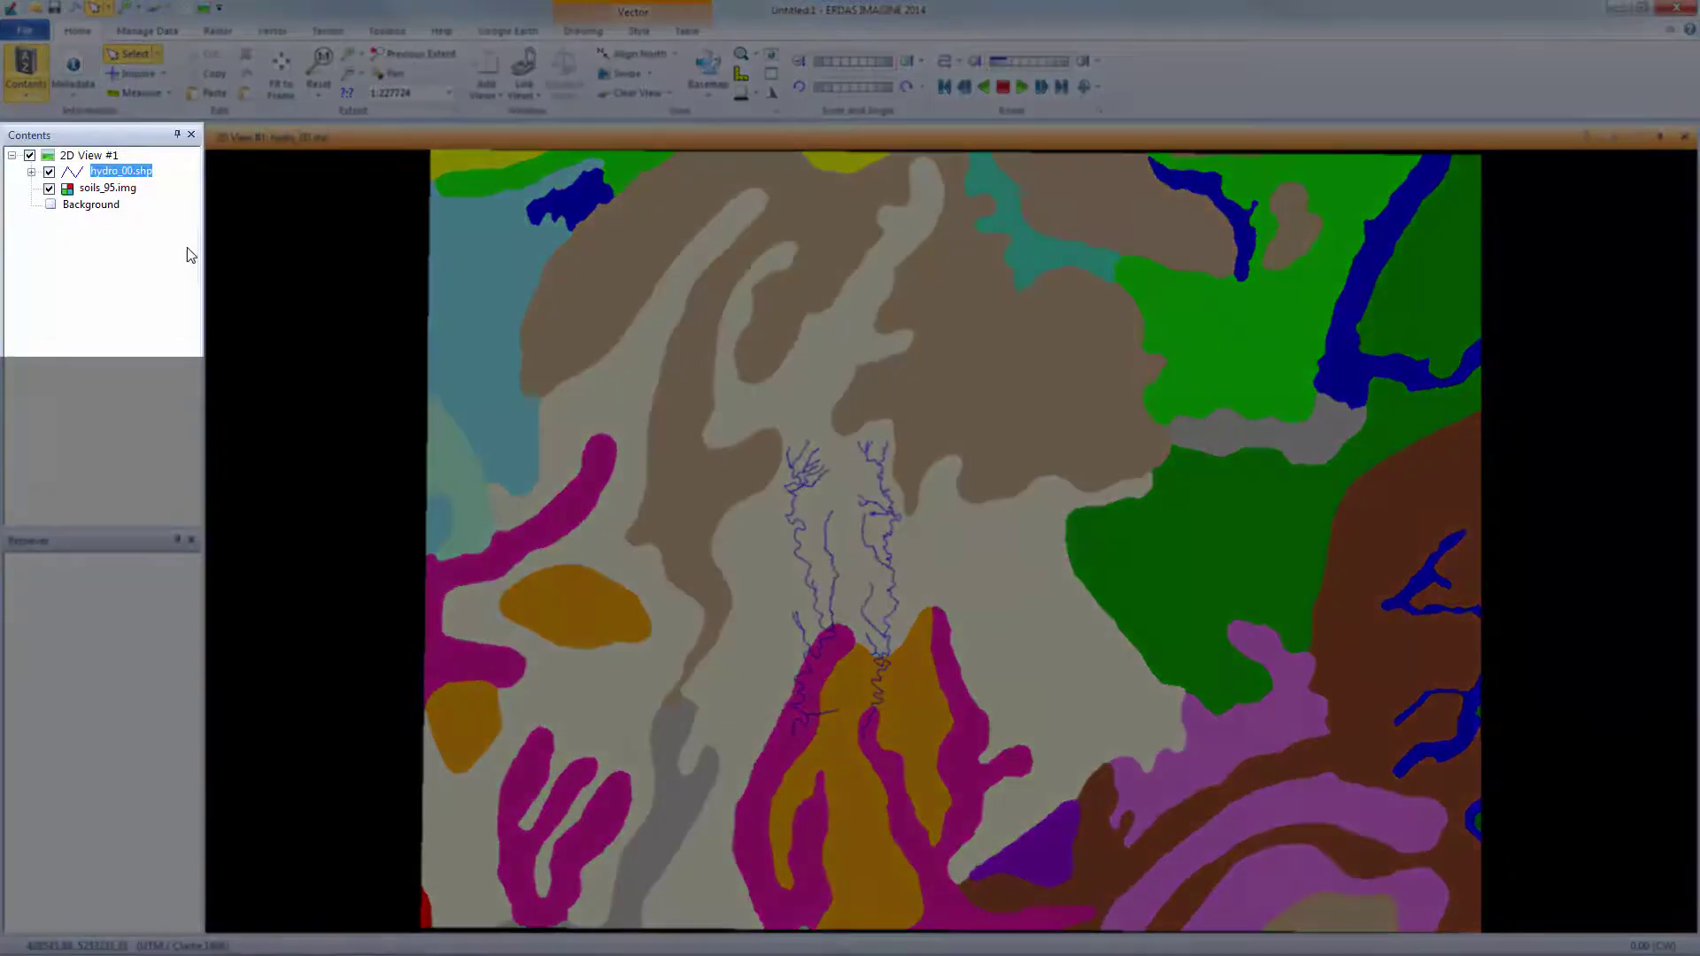
Show the soils_95.img attribute table enlarged below the map, then fit the image to the view
{"action": "left_click", "coordinate": [106, 188]}
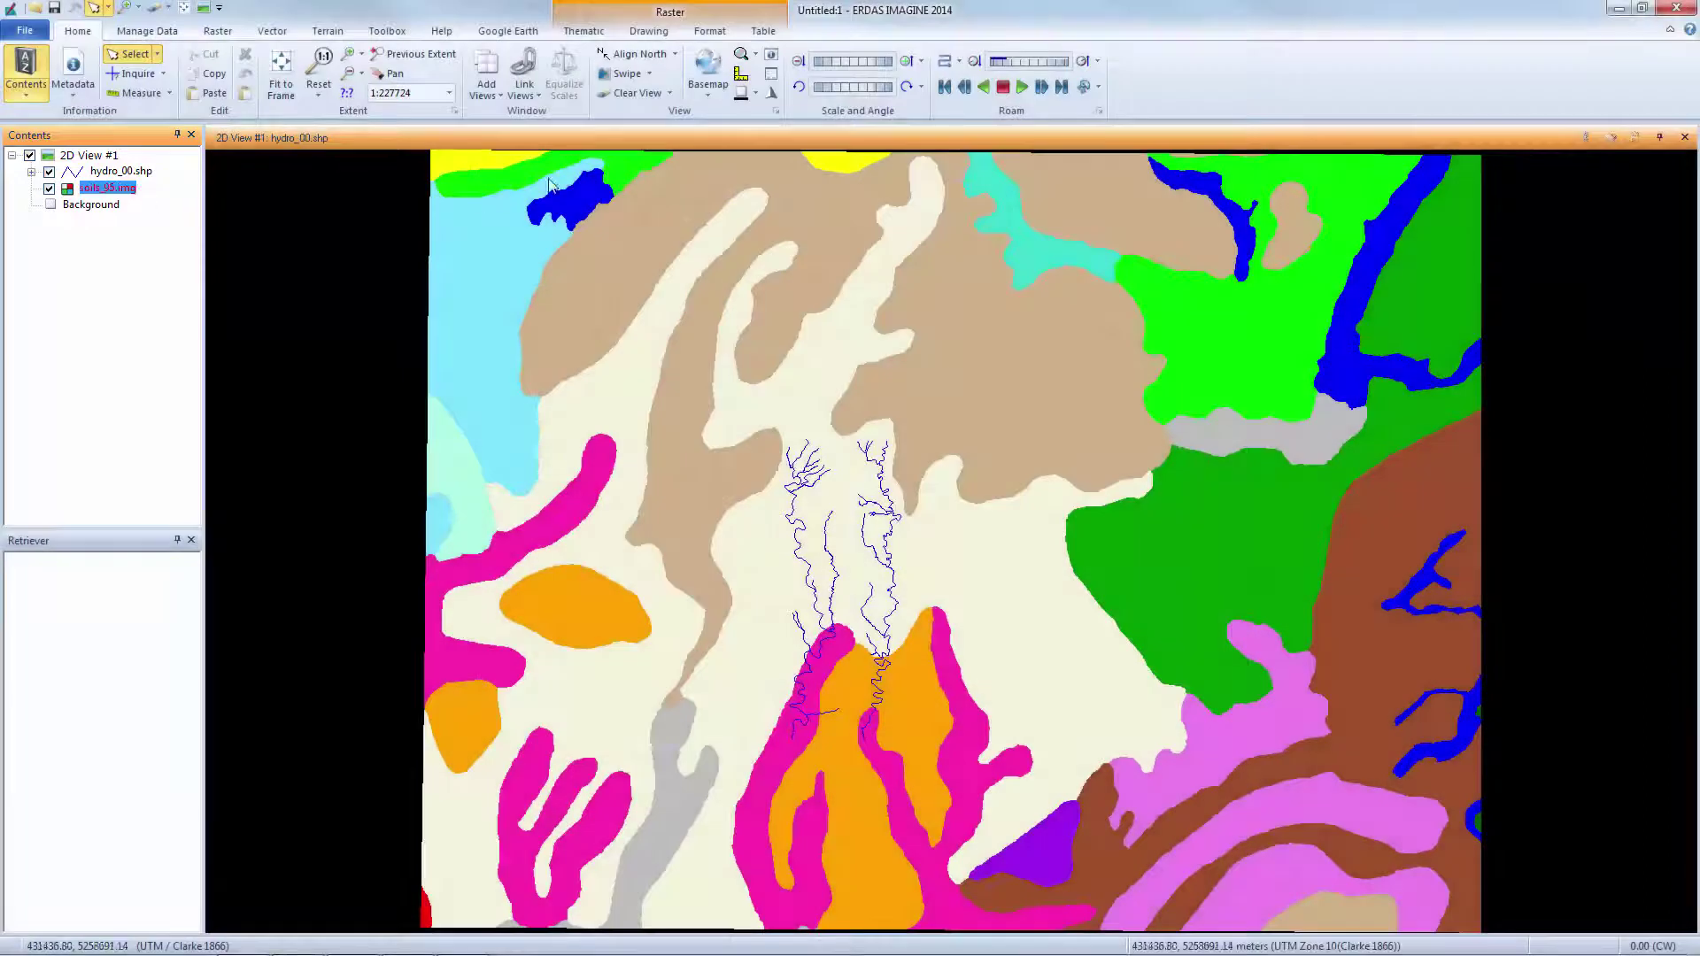
{"action": "left_click", "coordinate": [761, 32]}
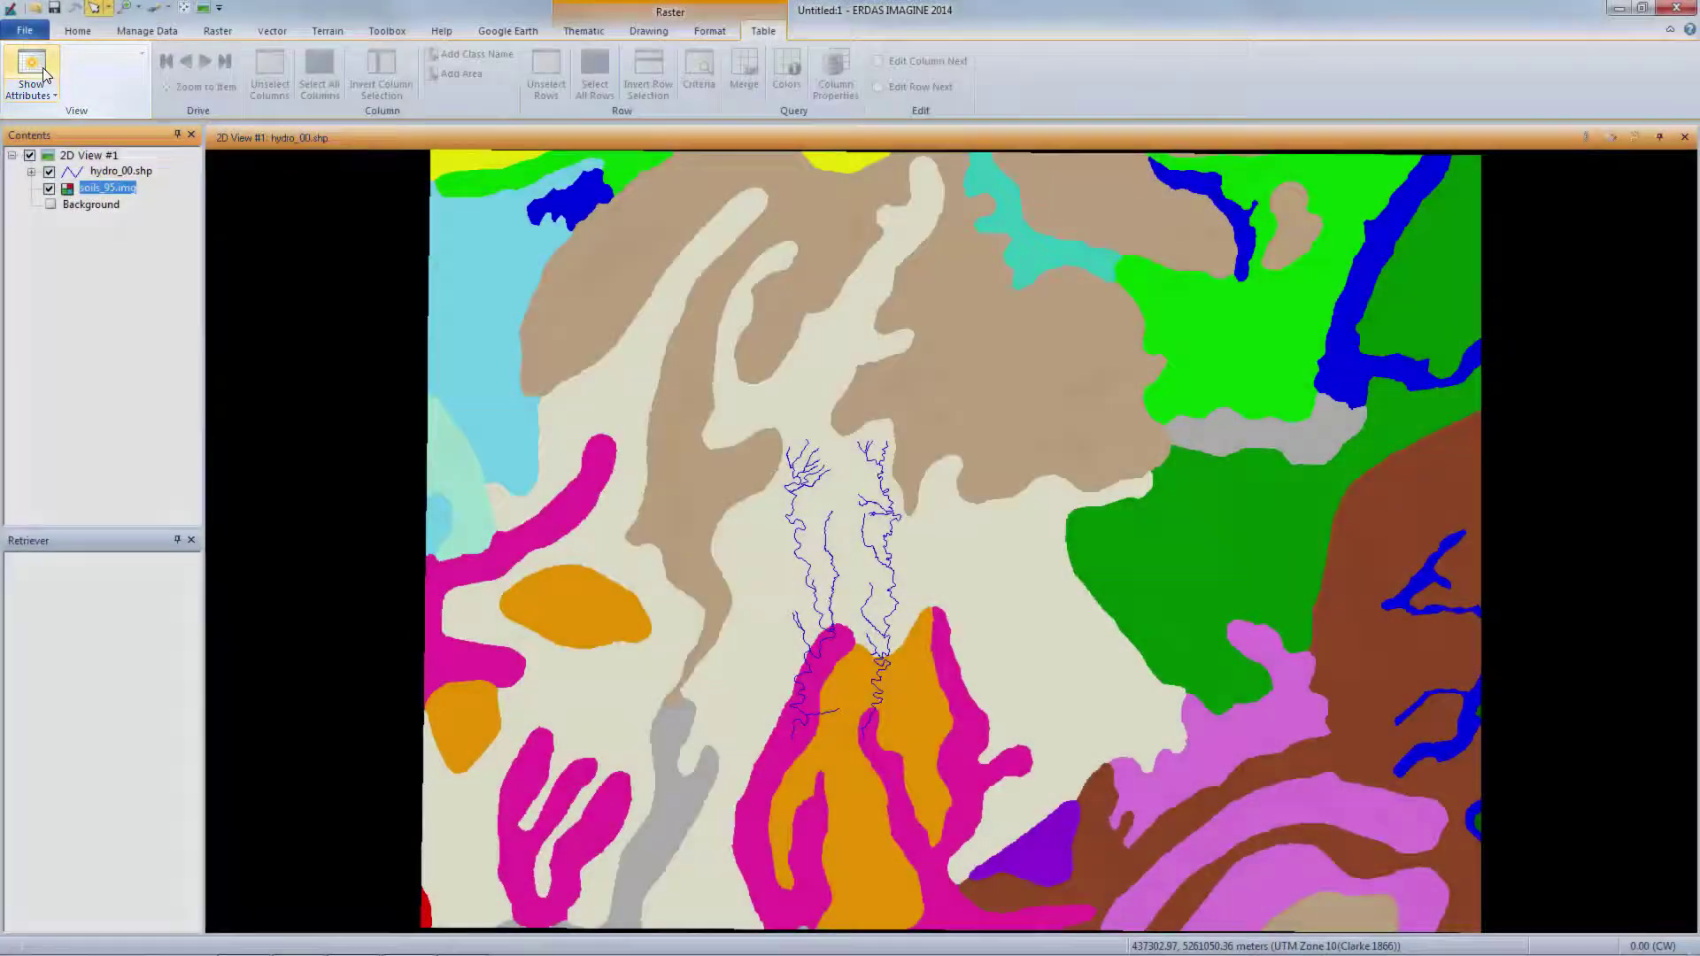
{"action": "left_click", "coordinate": [42, 74]}
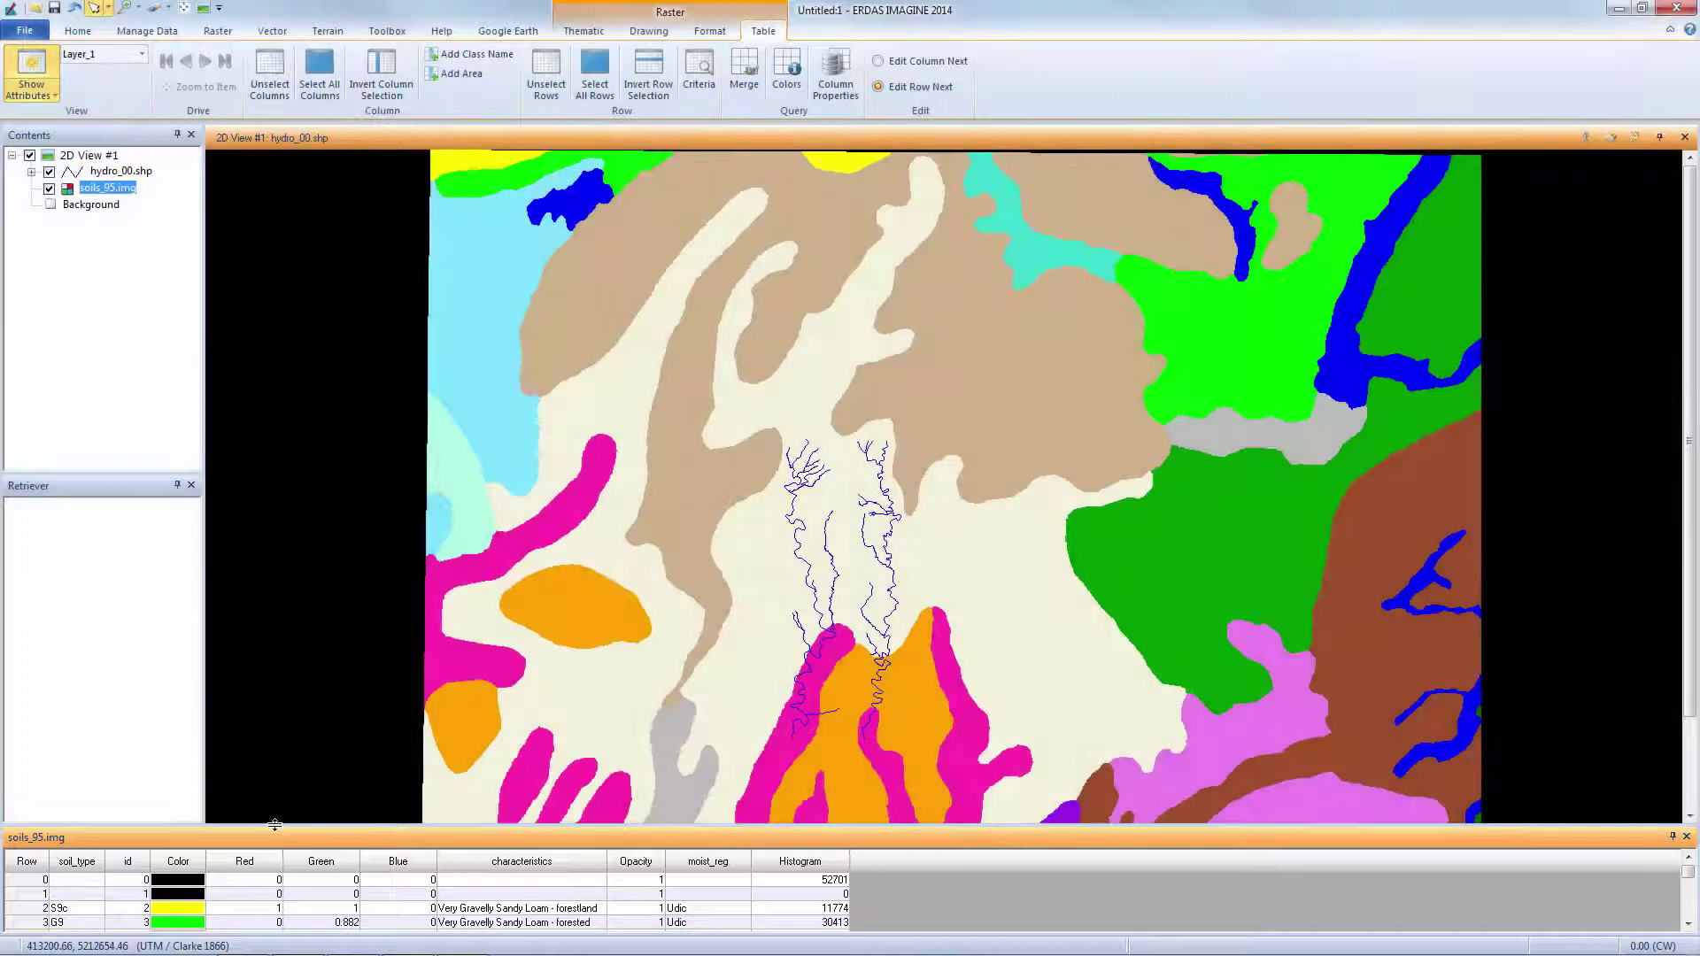
{"action": "left_click_drag", "start_coordinate": [275, 826], "coordinate": [274, 718]}
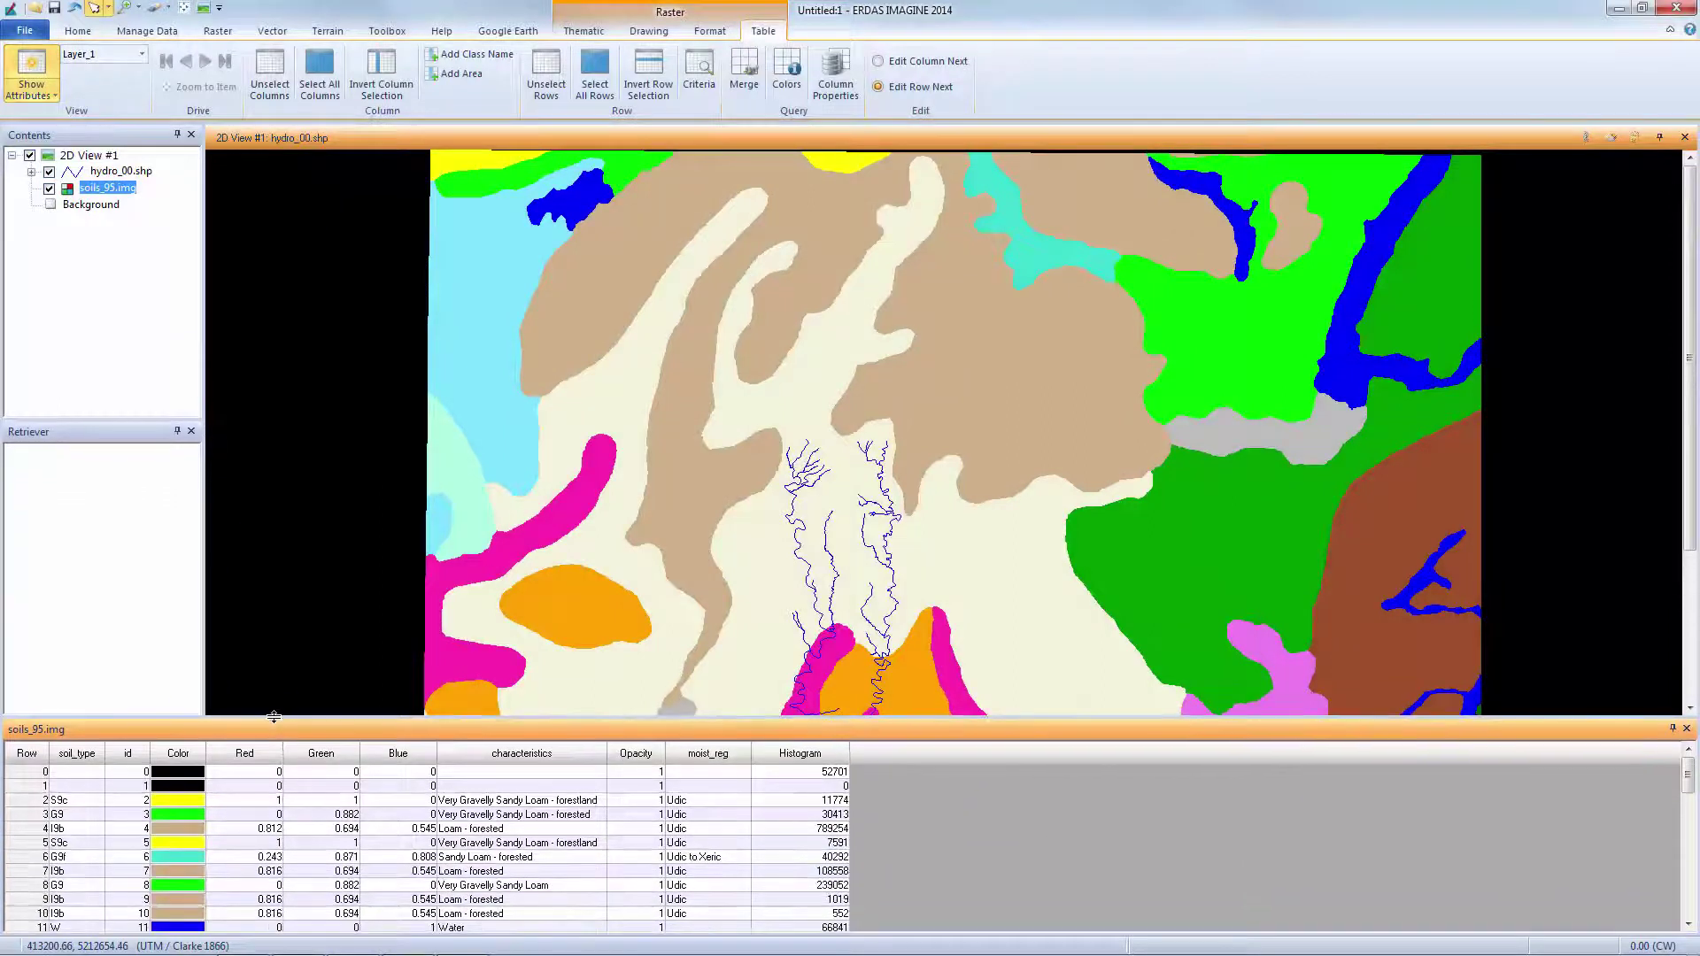
{"action": "left_click", "coordinate": [90, 32]}
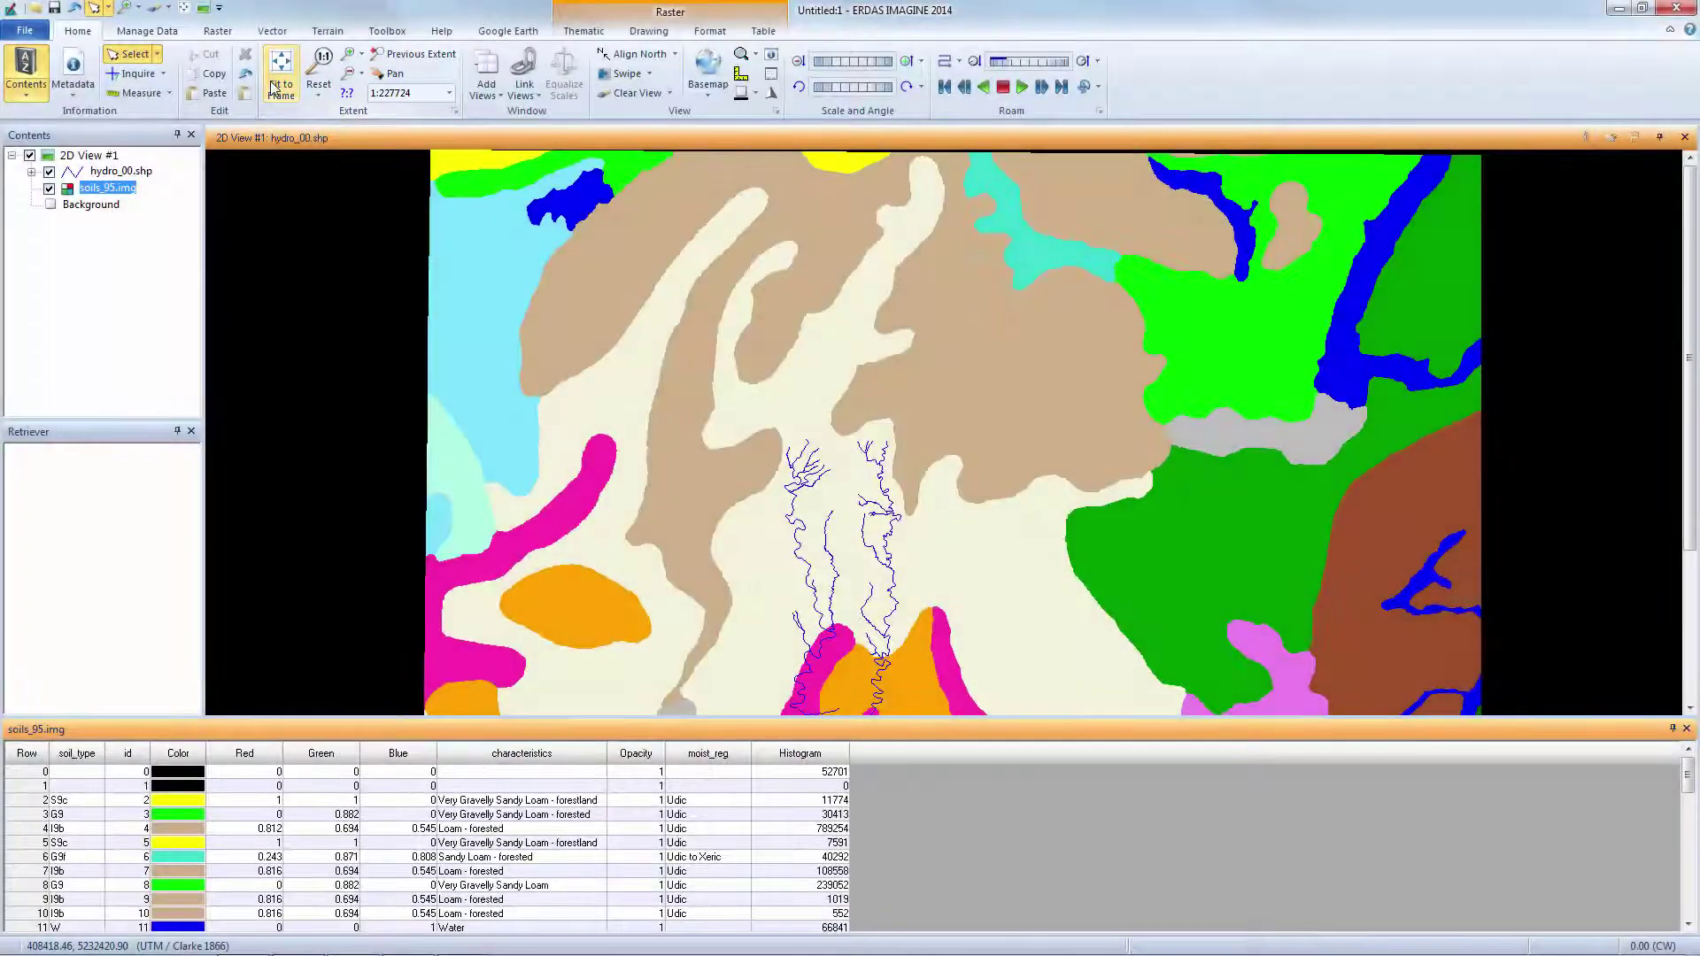
{"action": "left_click", "coordinate": [278, 87]}
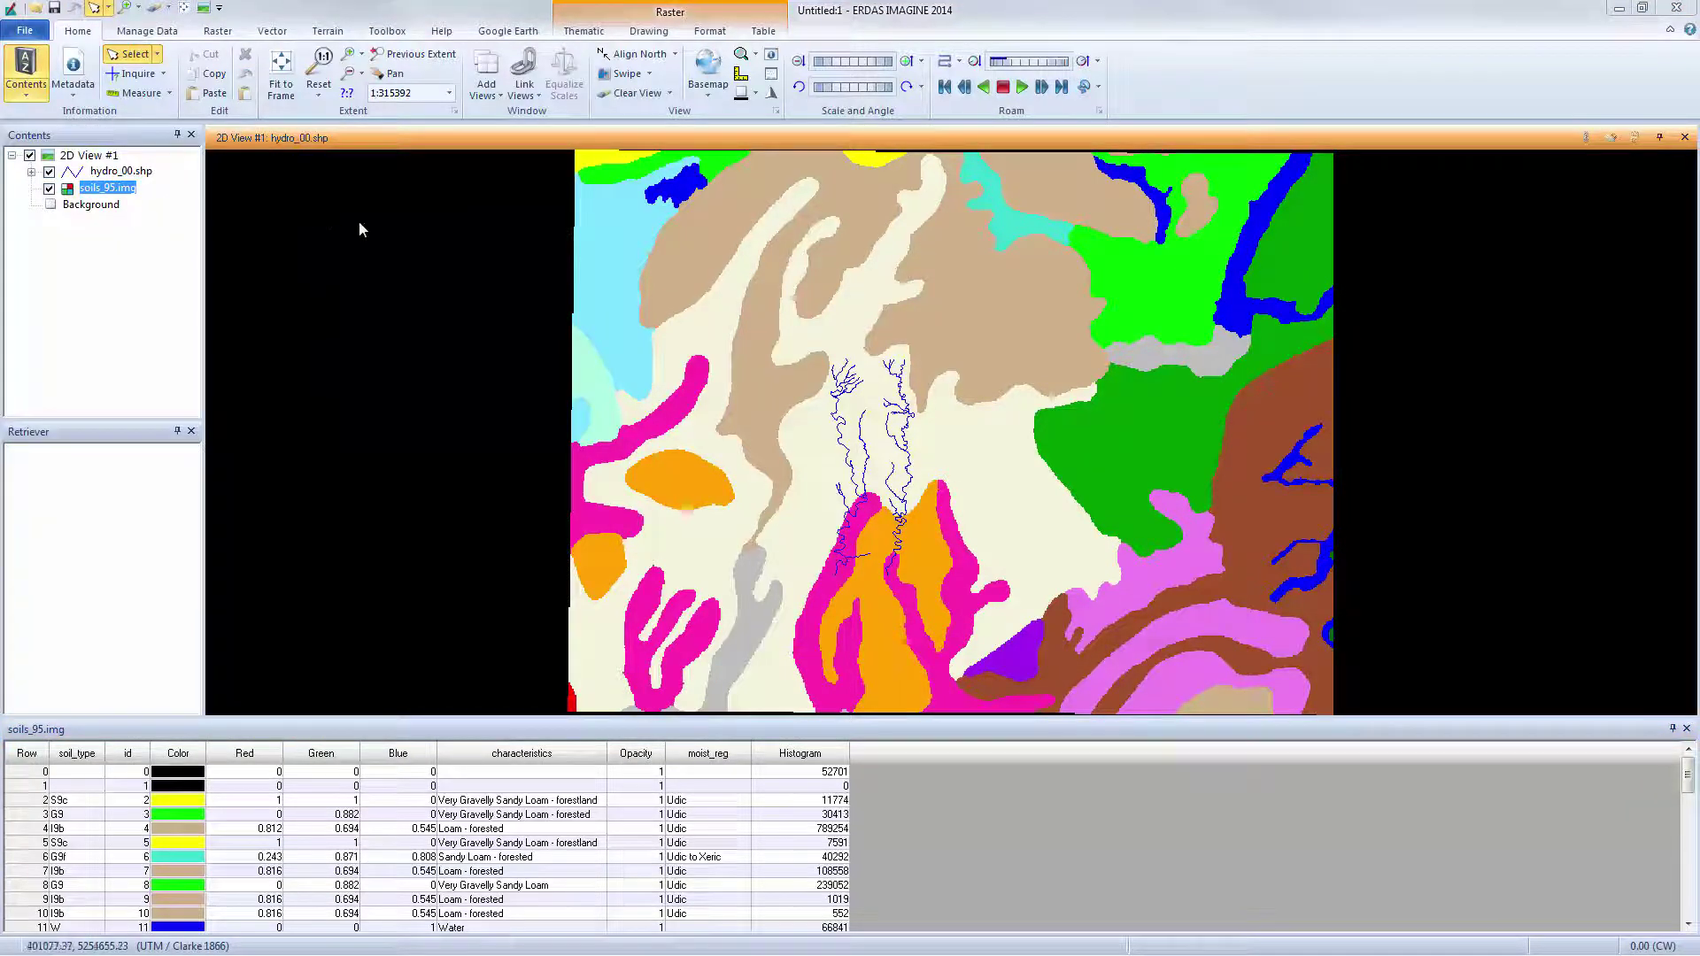
Select the tan and light-blue soil areas on the map to highlight their class rows
{"action": "left_click", "coordinate": [669, 275]}
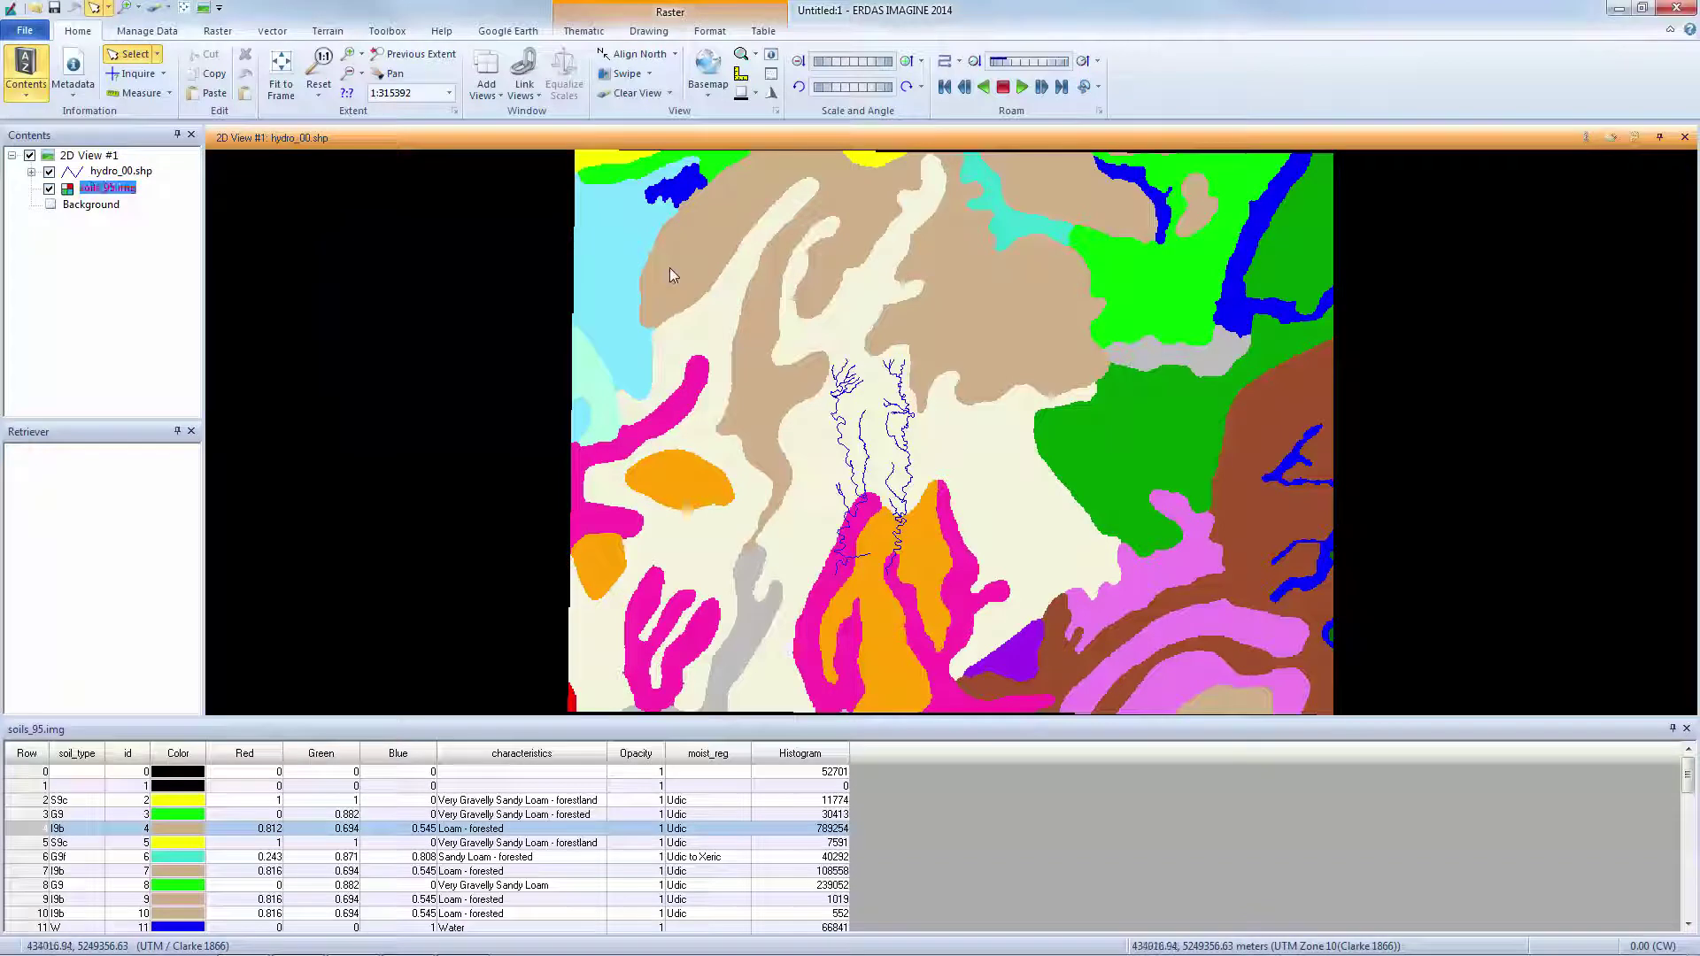
{"action": "left_click", "coordinate": [620, 330]}
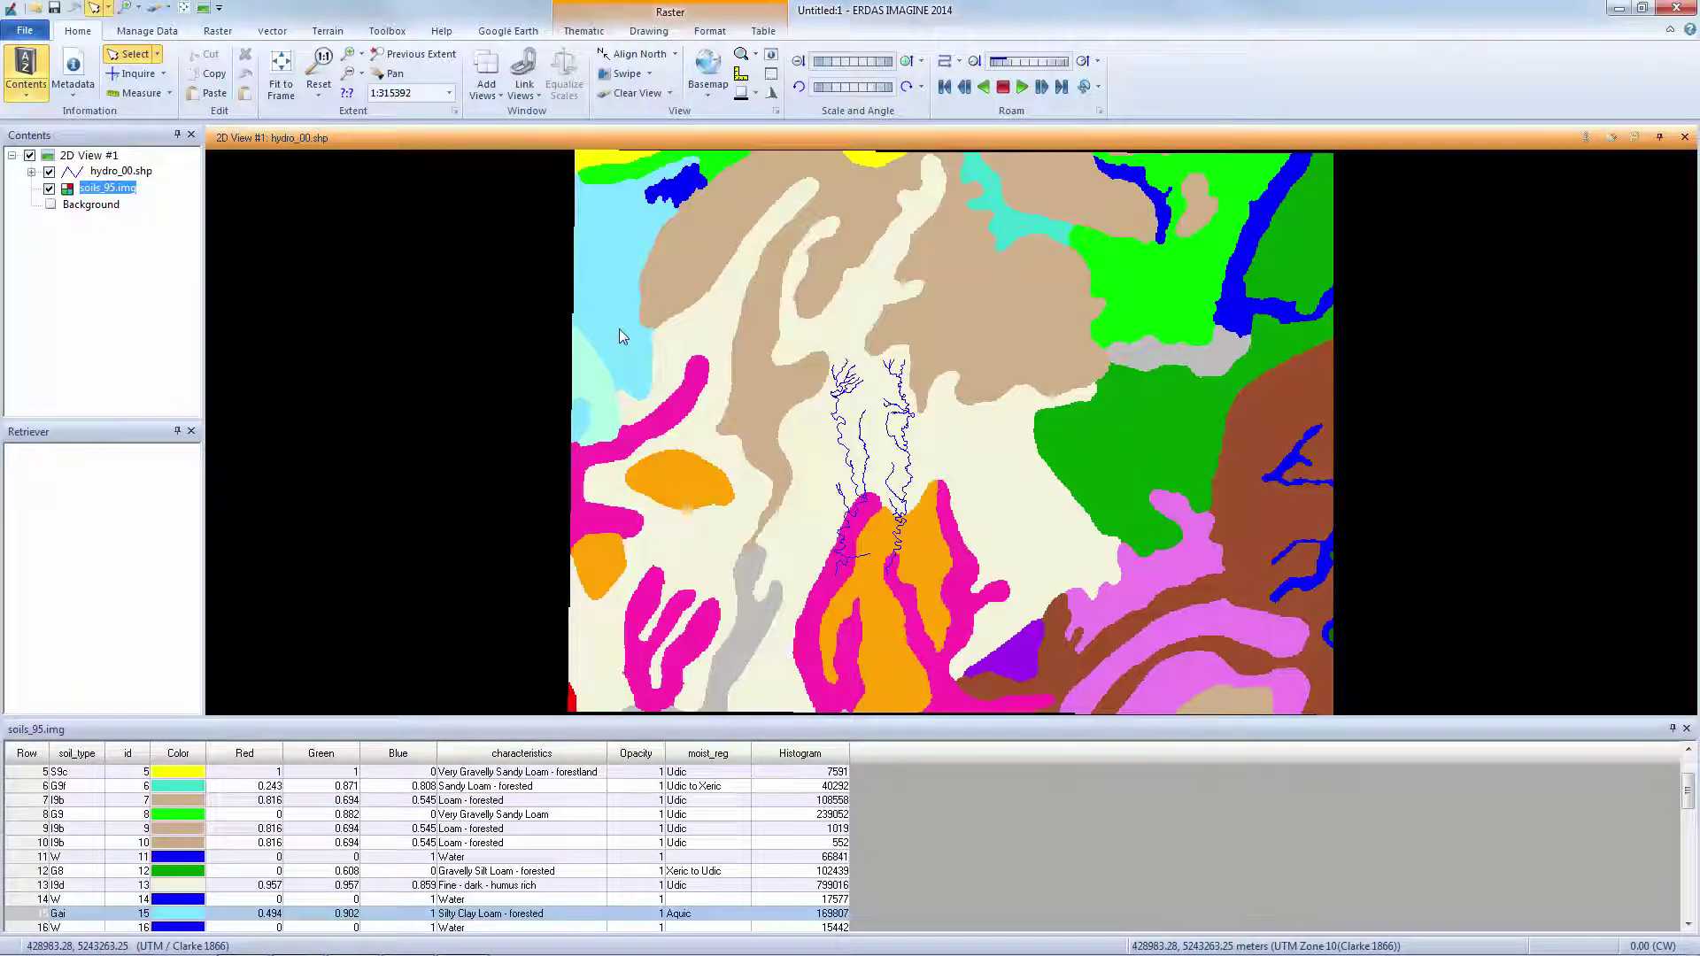
{"action": "left_click", "coordinate": [1045, 382]}
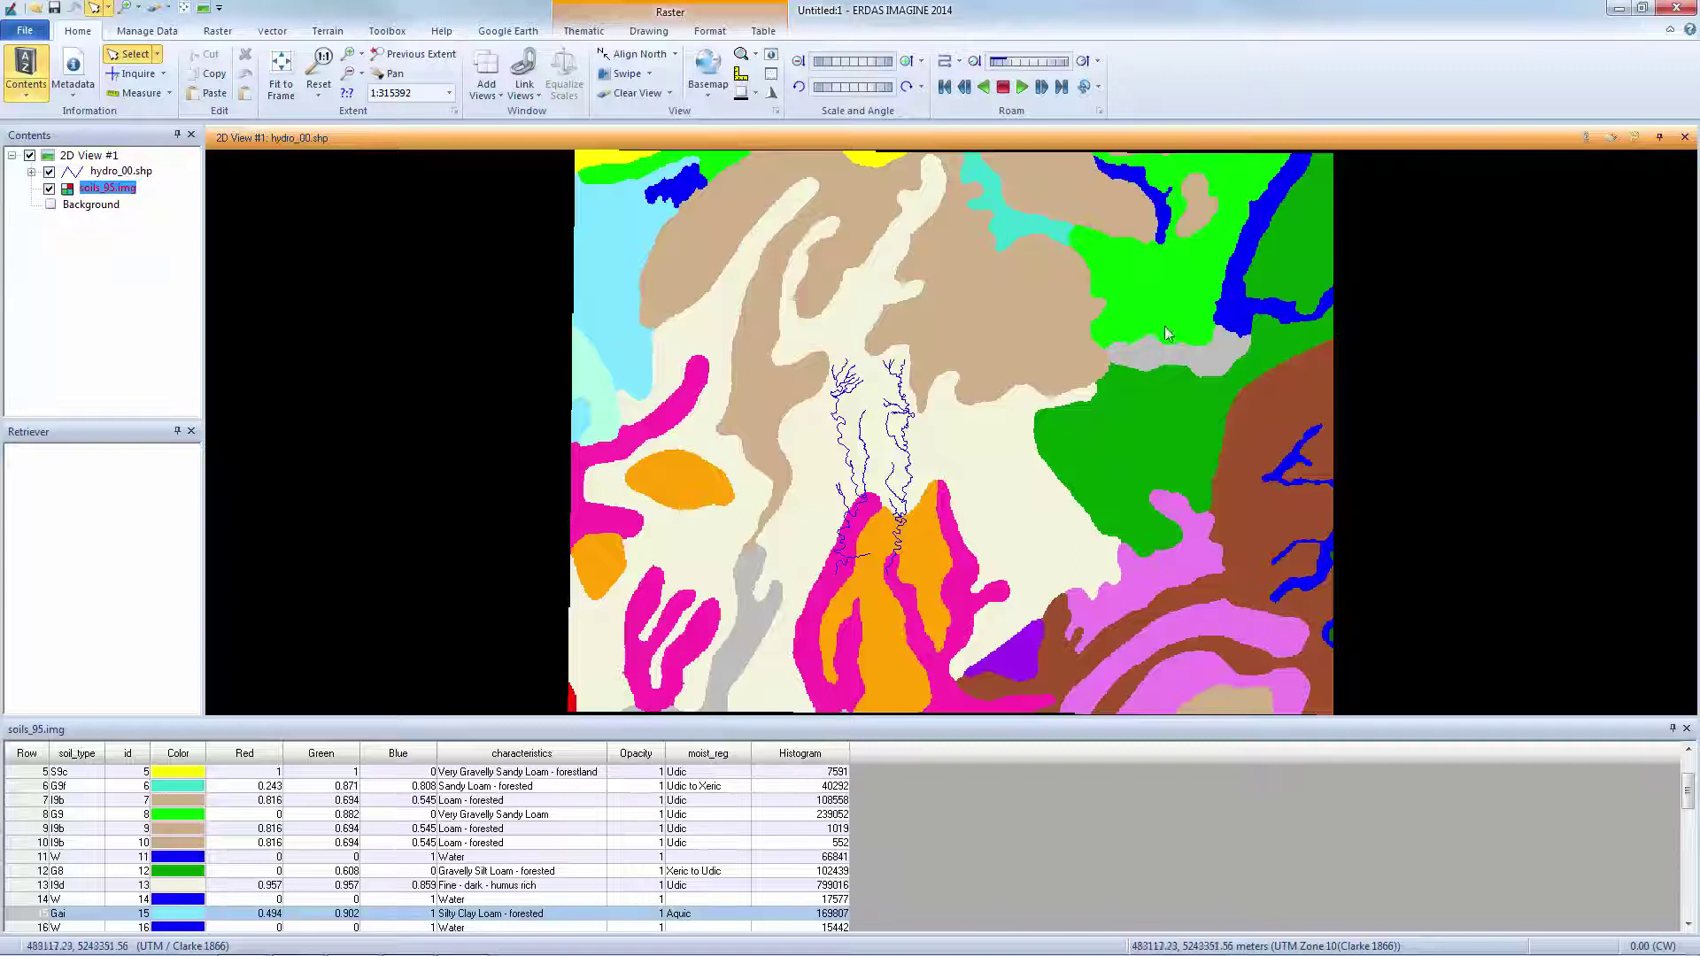
{"action": "left_click", "coordinate": [763, 32]}
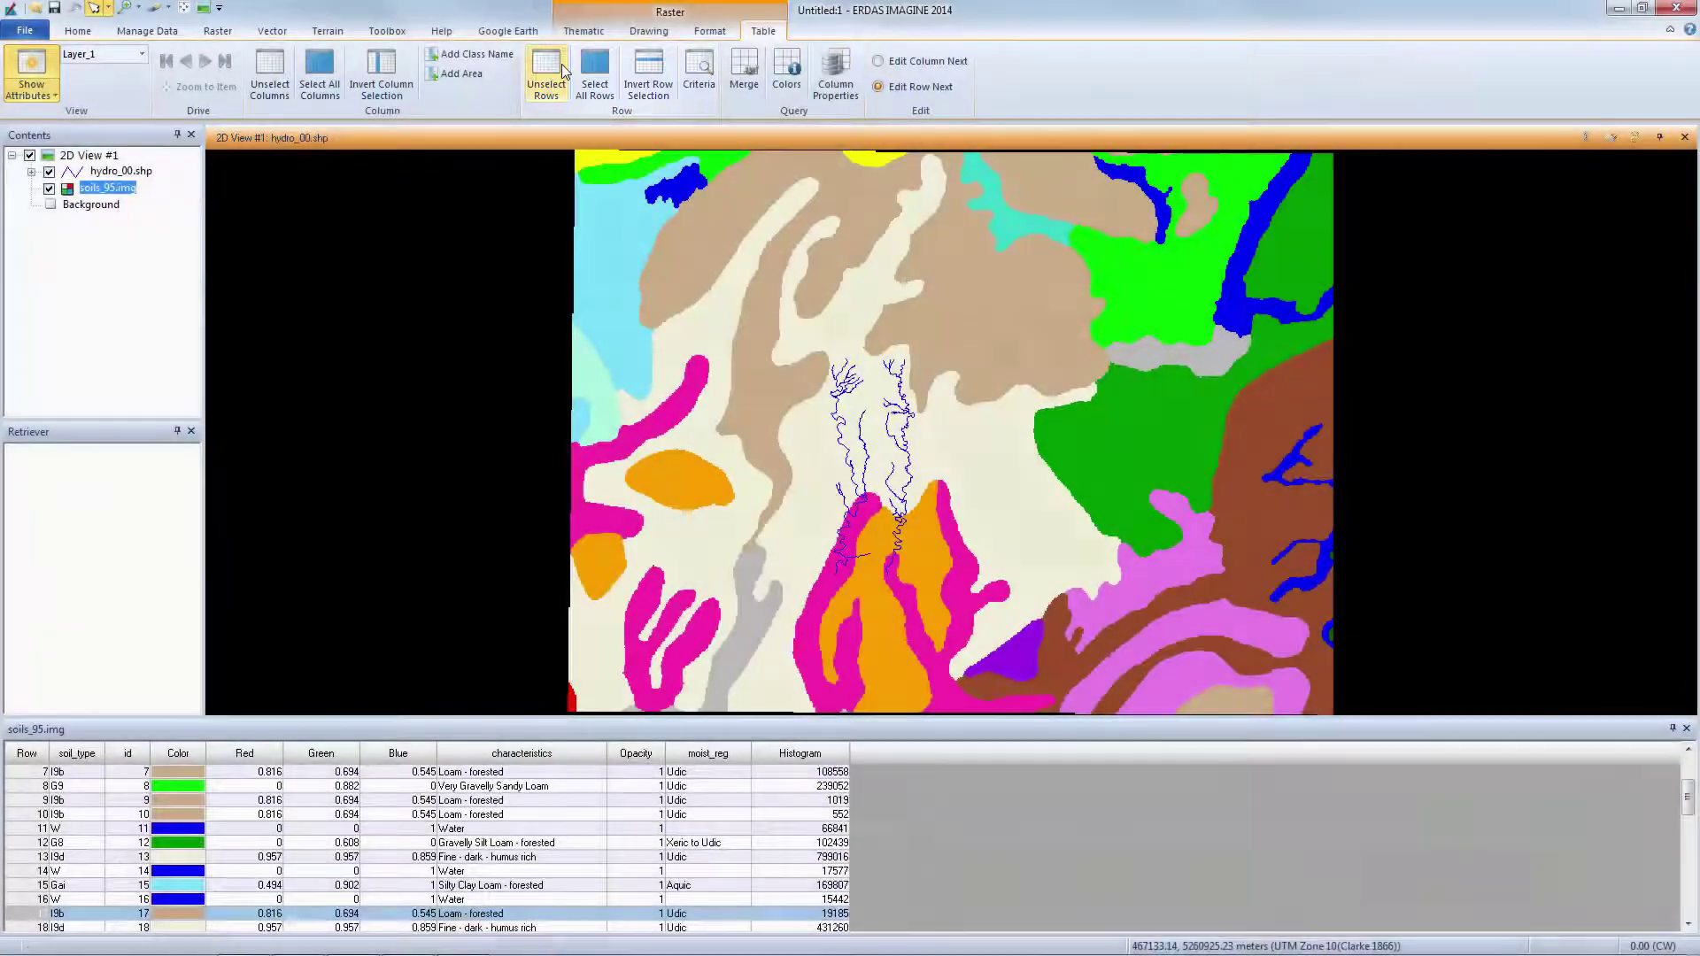
{"action": "left_click", "coordinate": [562, 72]}
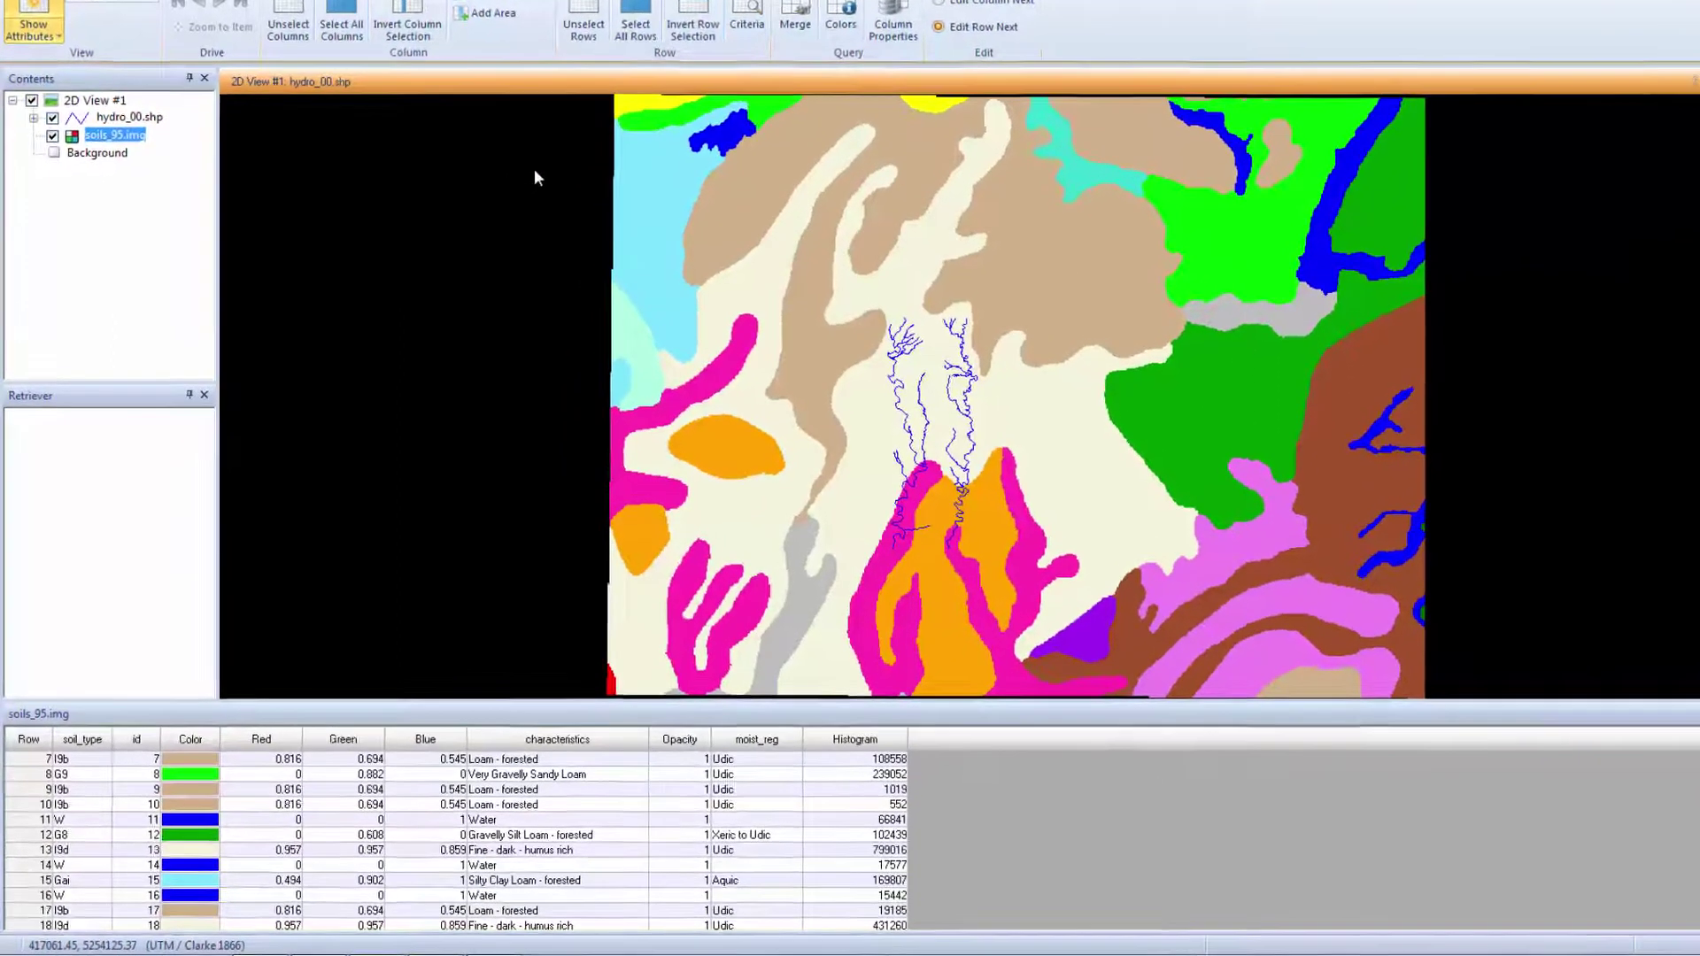
{"action": "scroll", "coordinate": [88, 819], "scroll_direction": "up", "scroll_amount": 3}
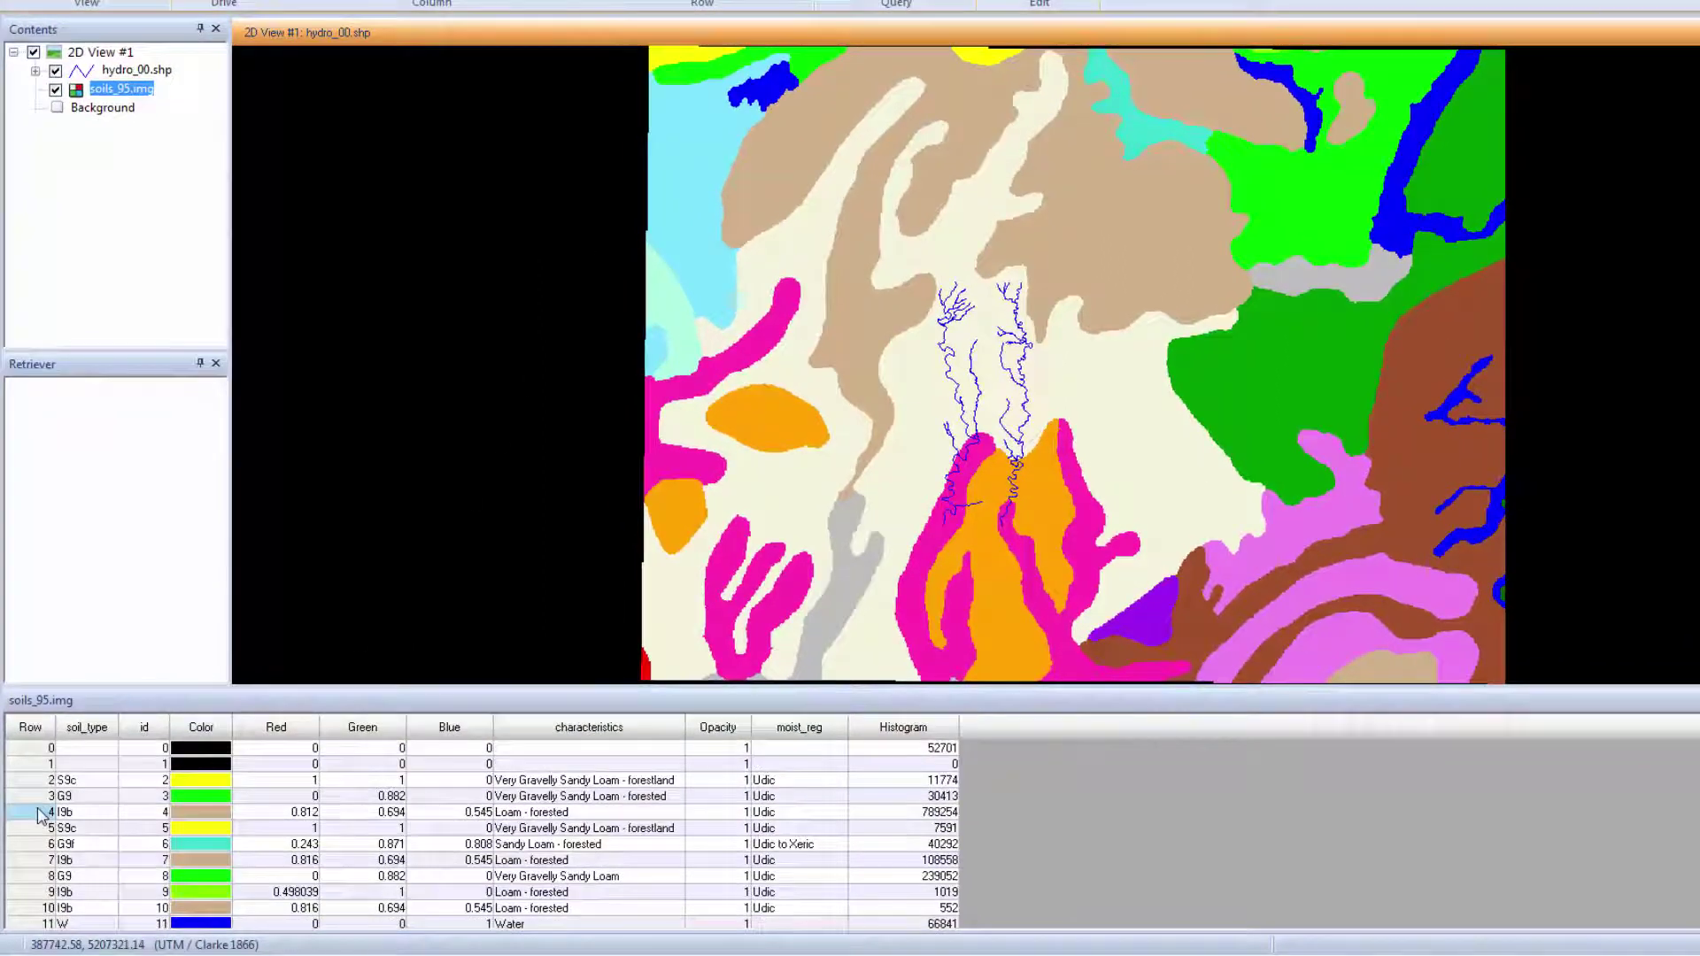
{"action": "left_click", "coordinate": [86, 821]}
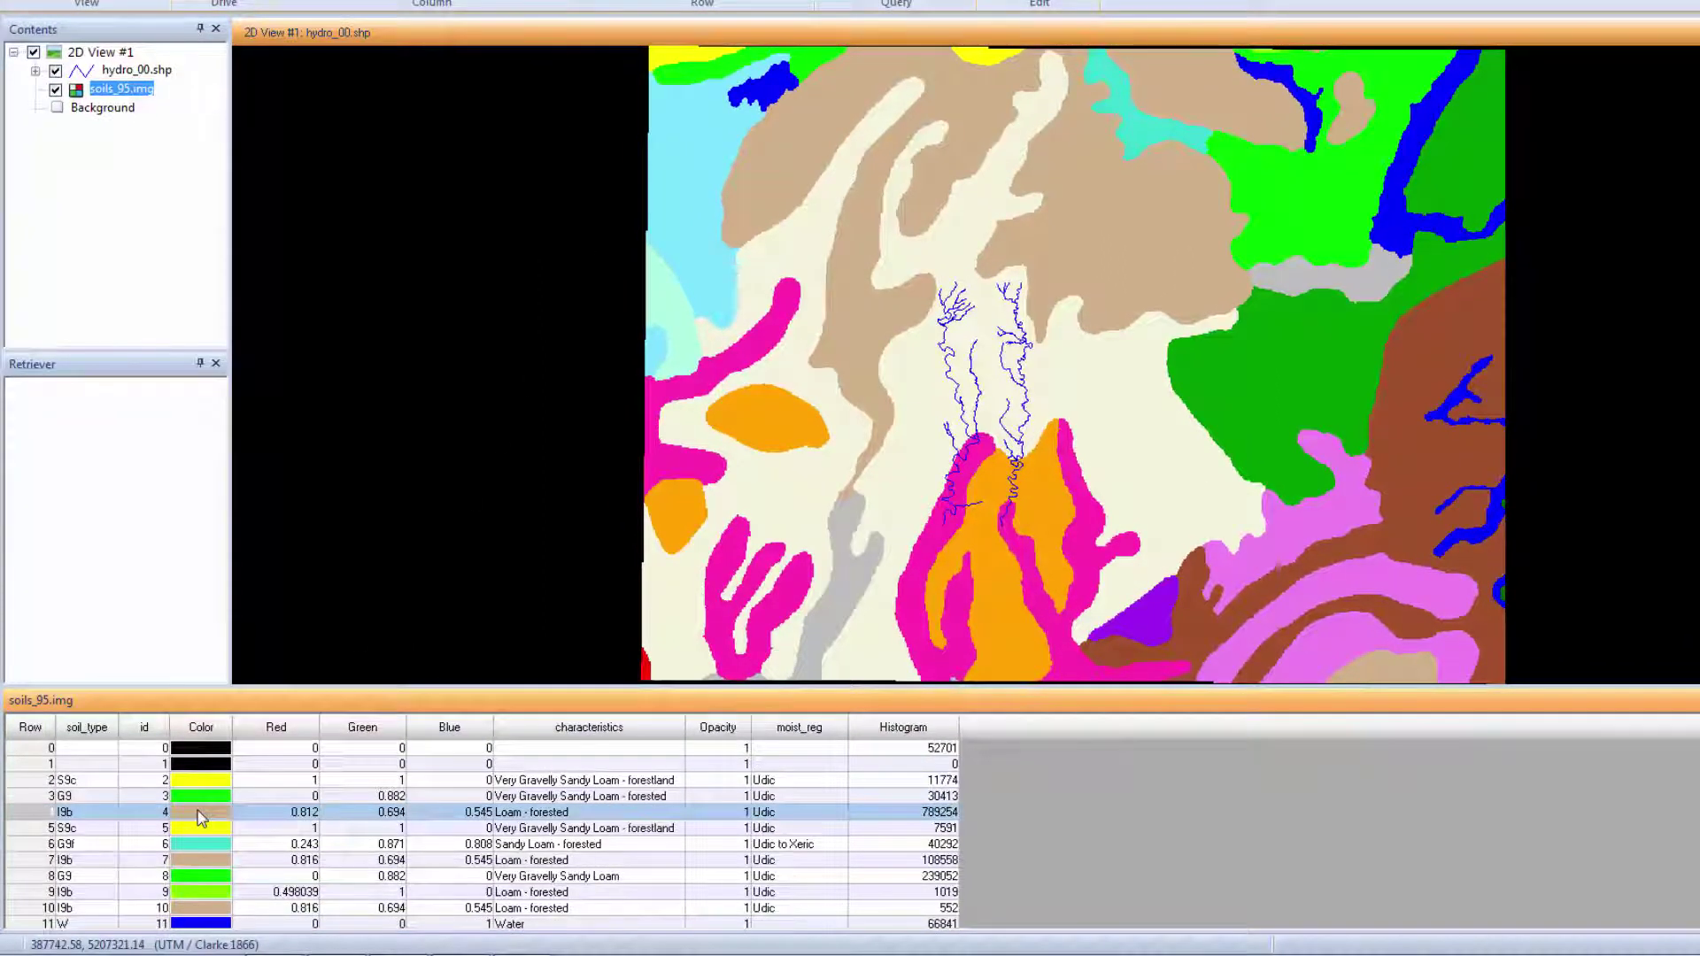
{"action": "left_click", "coordinate": [200, 817]}
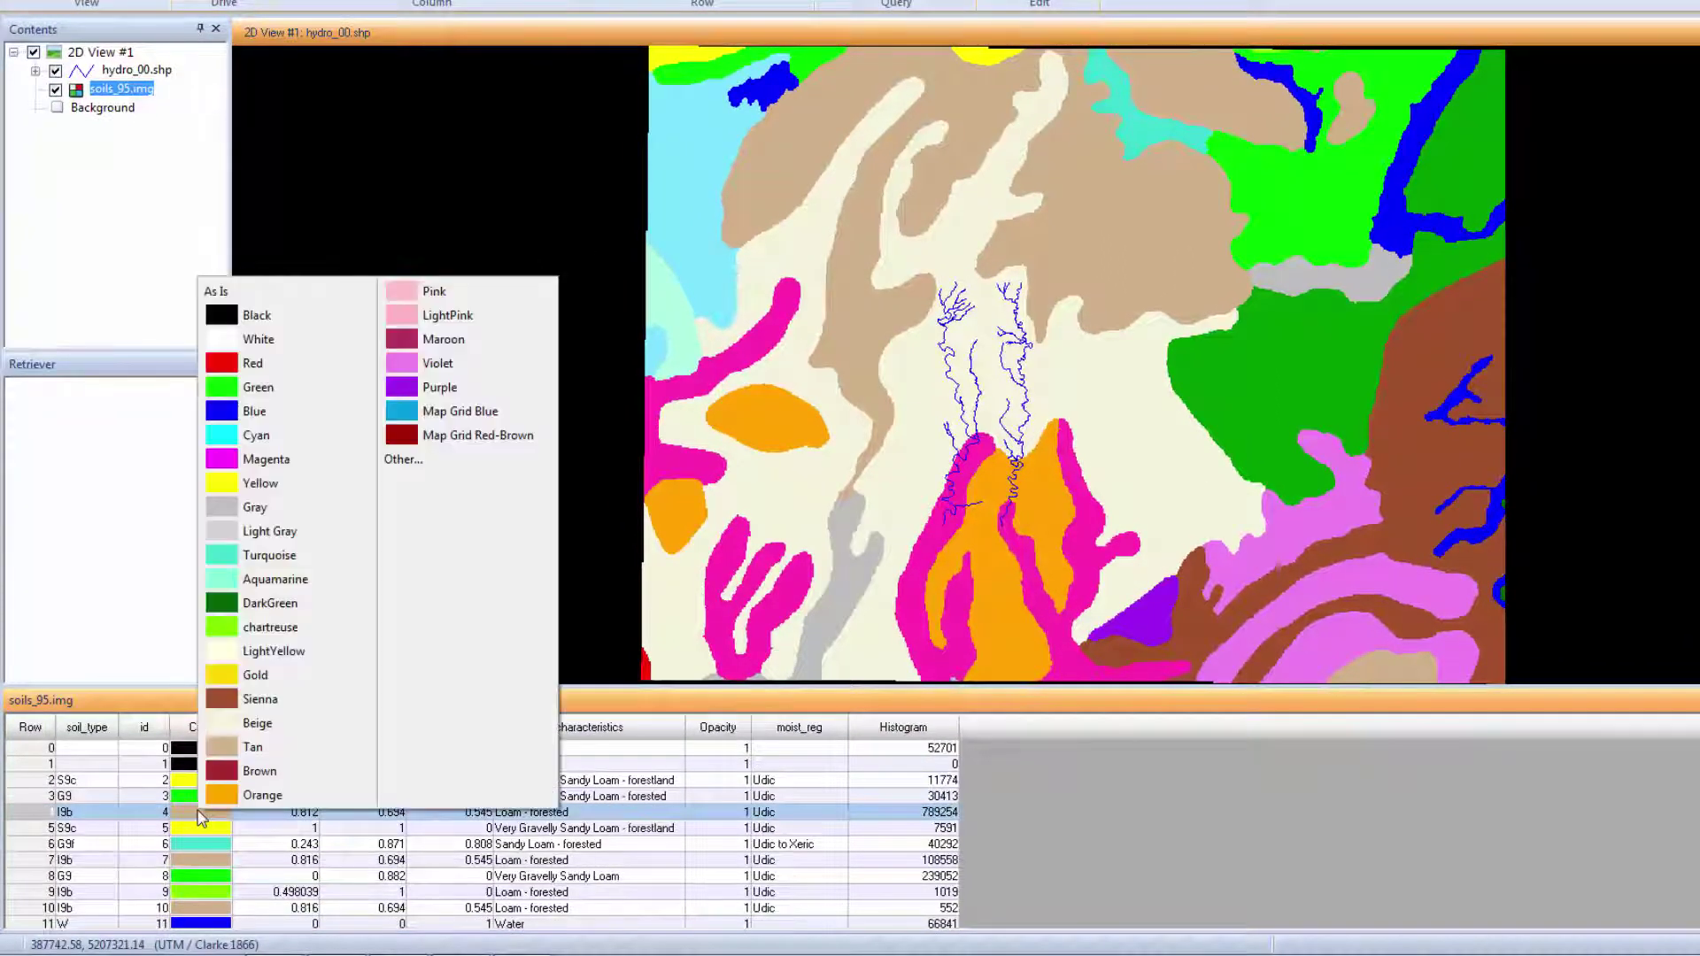
{"action": "left_click", "coordinate": [307, 636]}
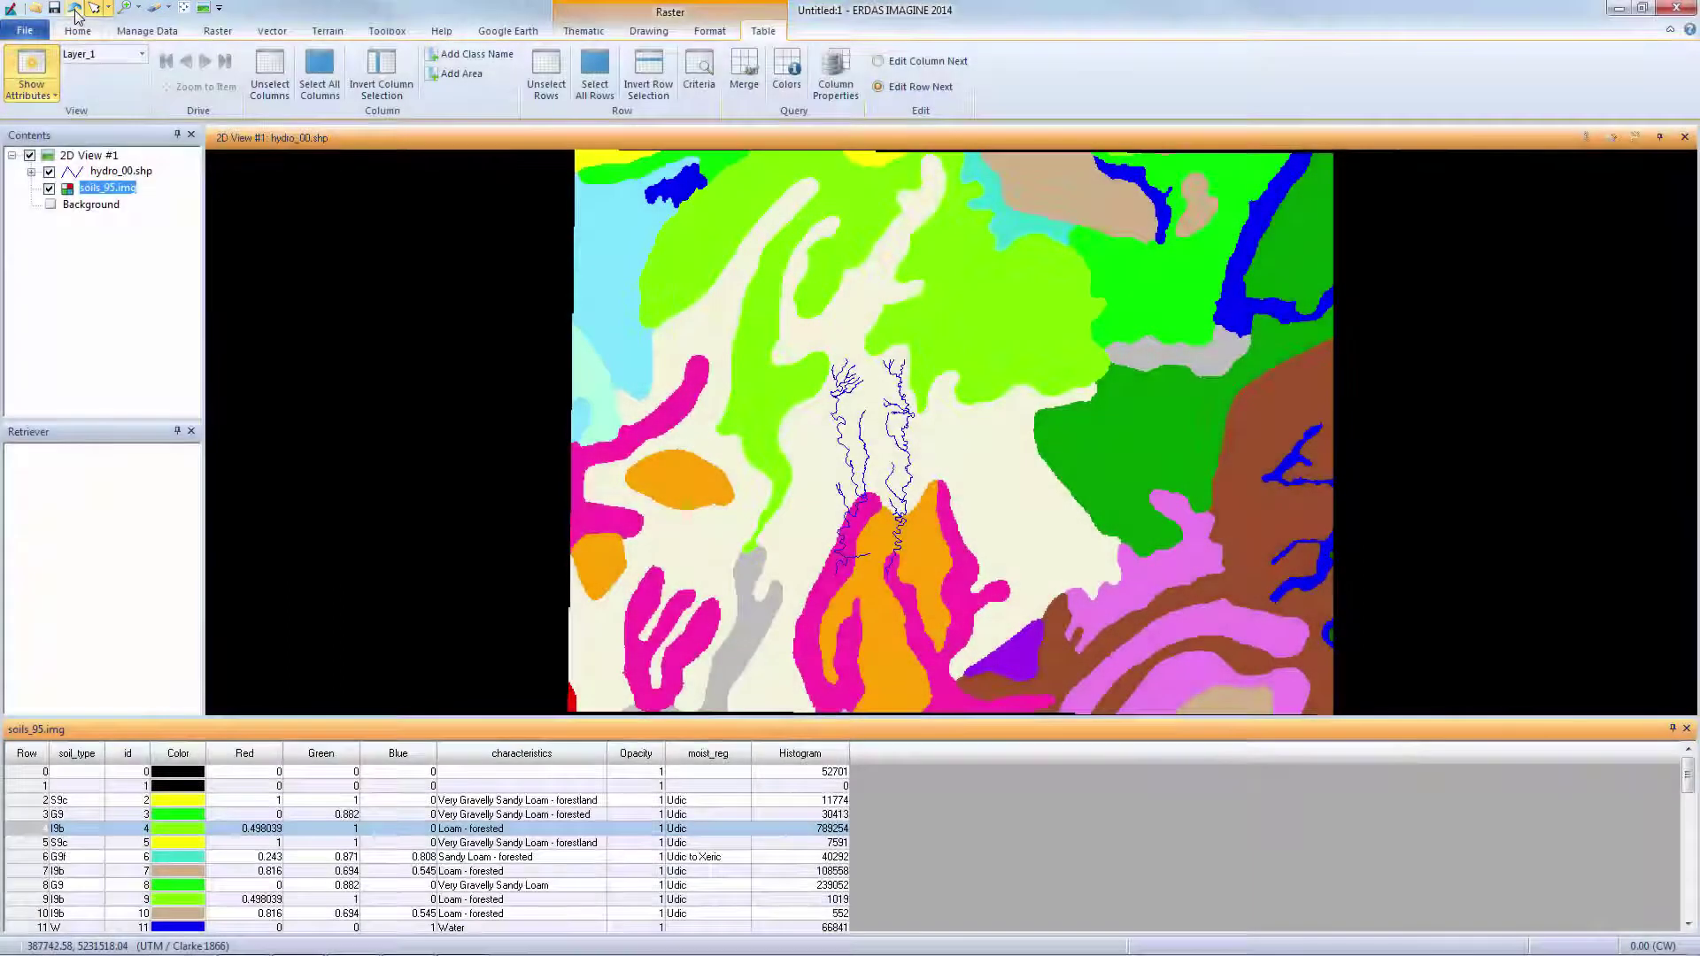
{"action": "left_click", "coordinate": [75, 9]}
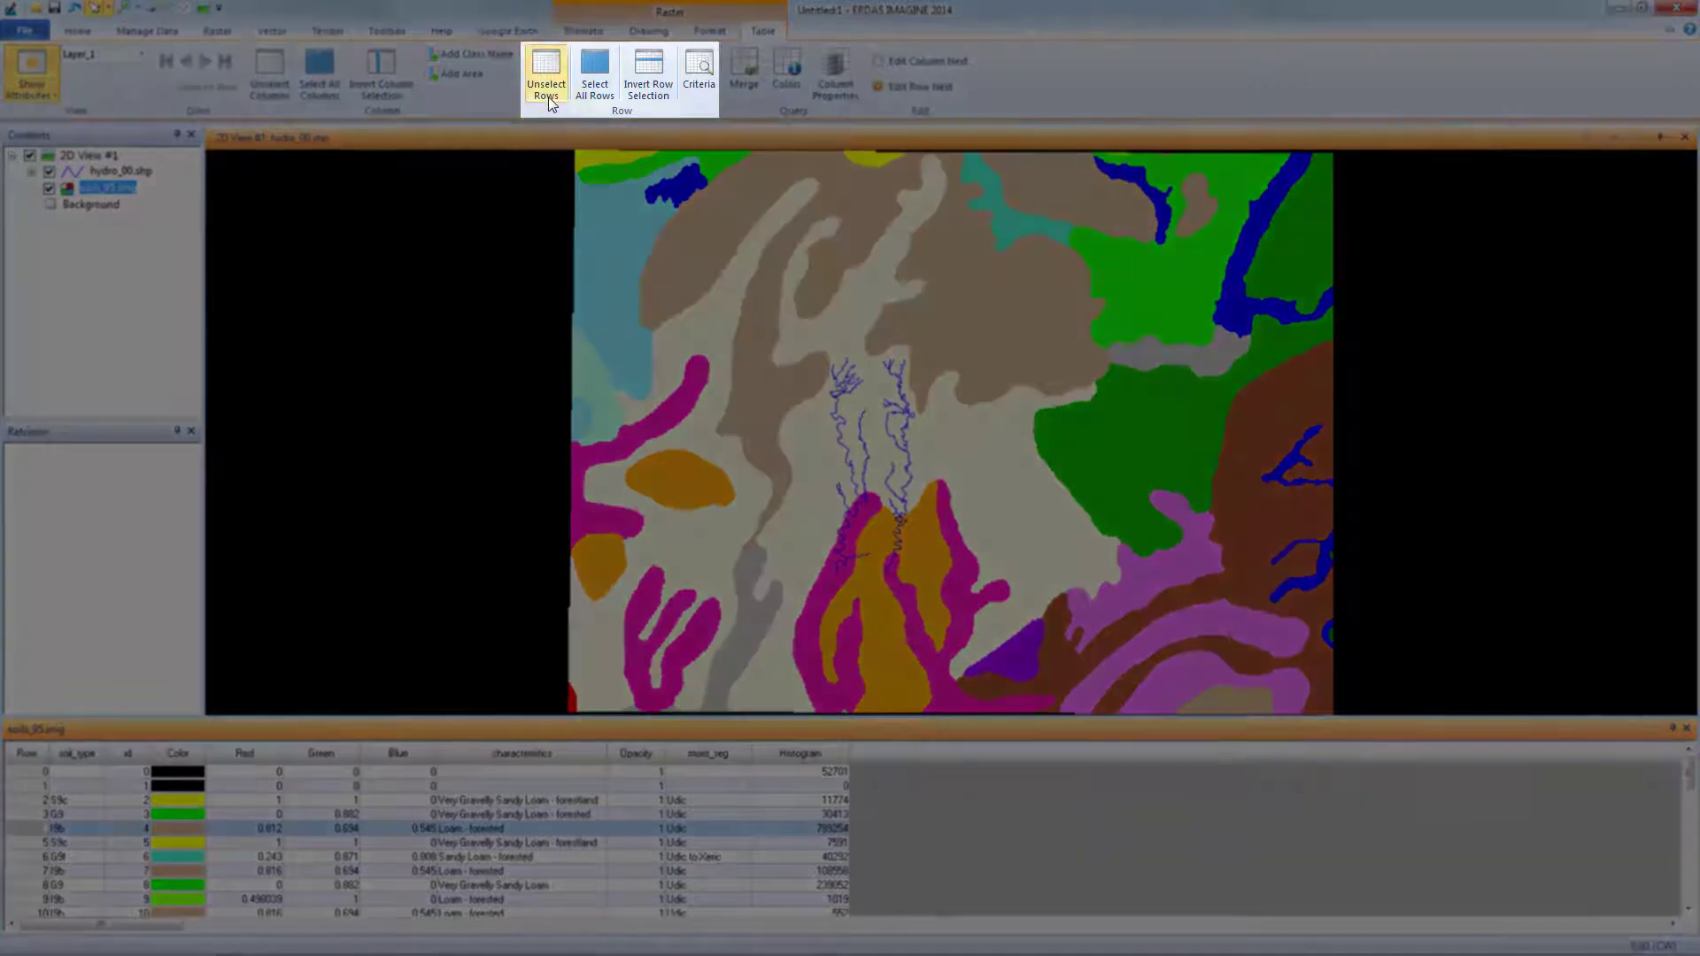
Clear the row selection and add an 'Area' column measured in hectares
{"action": "left_click", "coordinate": [549, 97]}
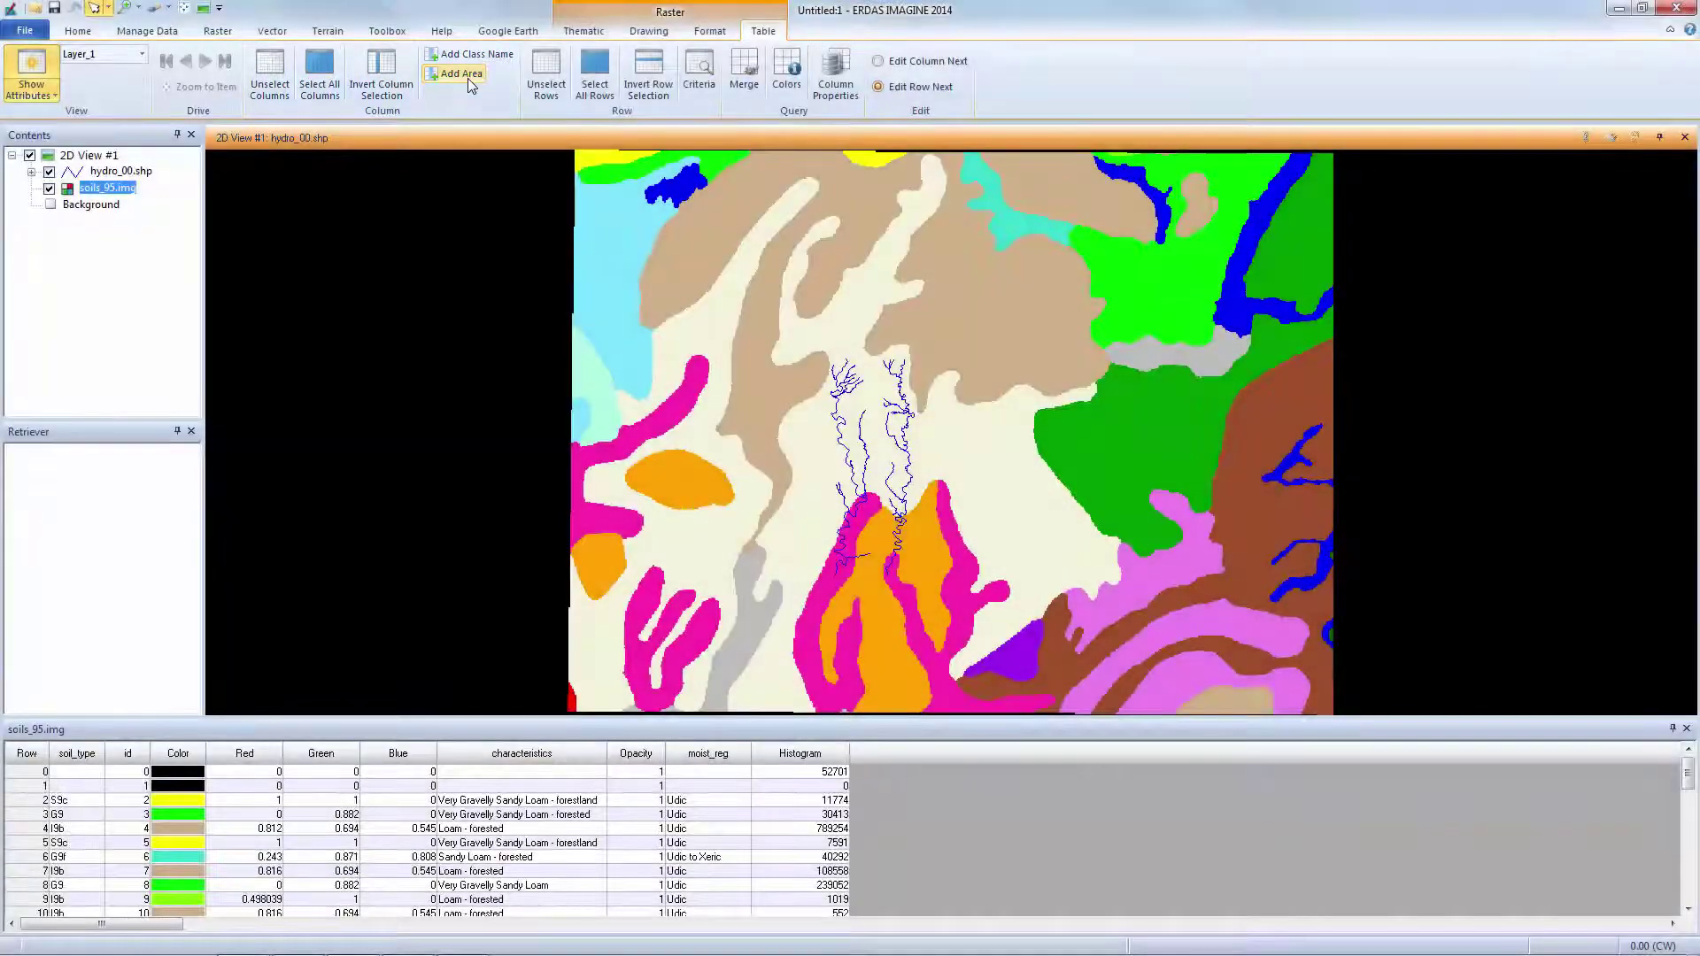
{"action": "left_click", "coordinate": [461, 73]}
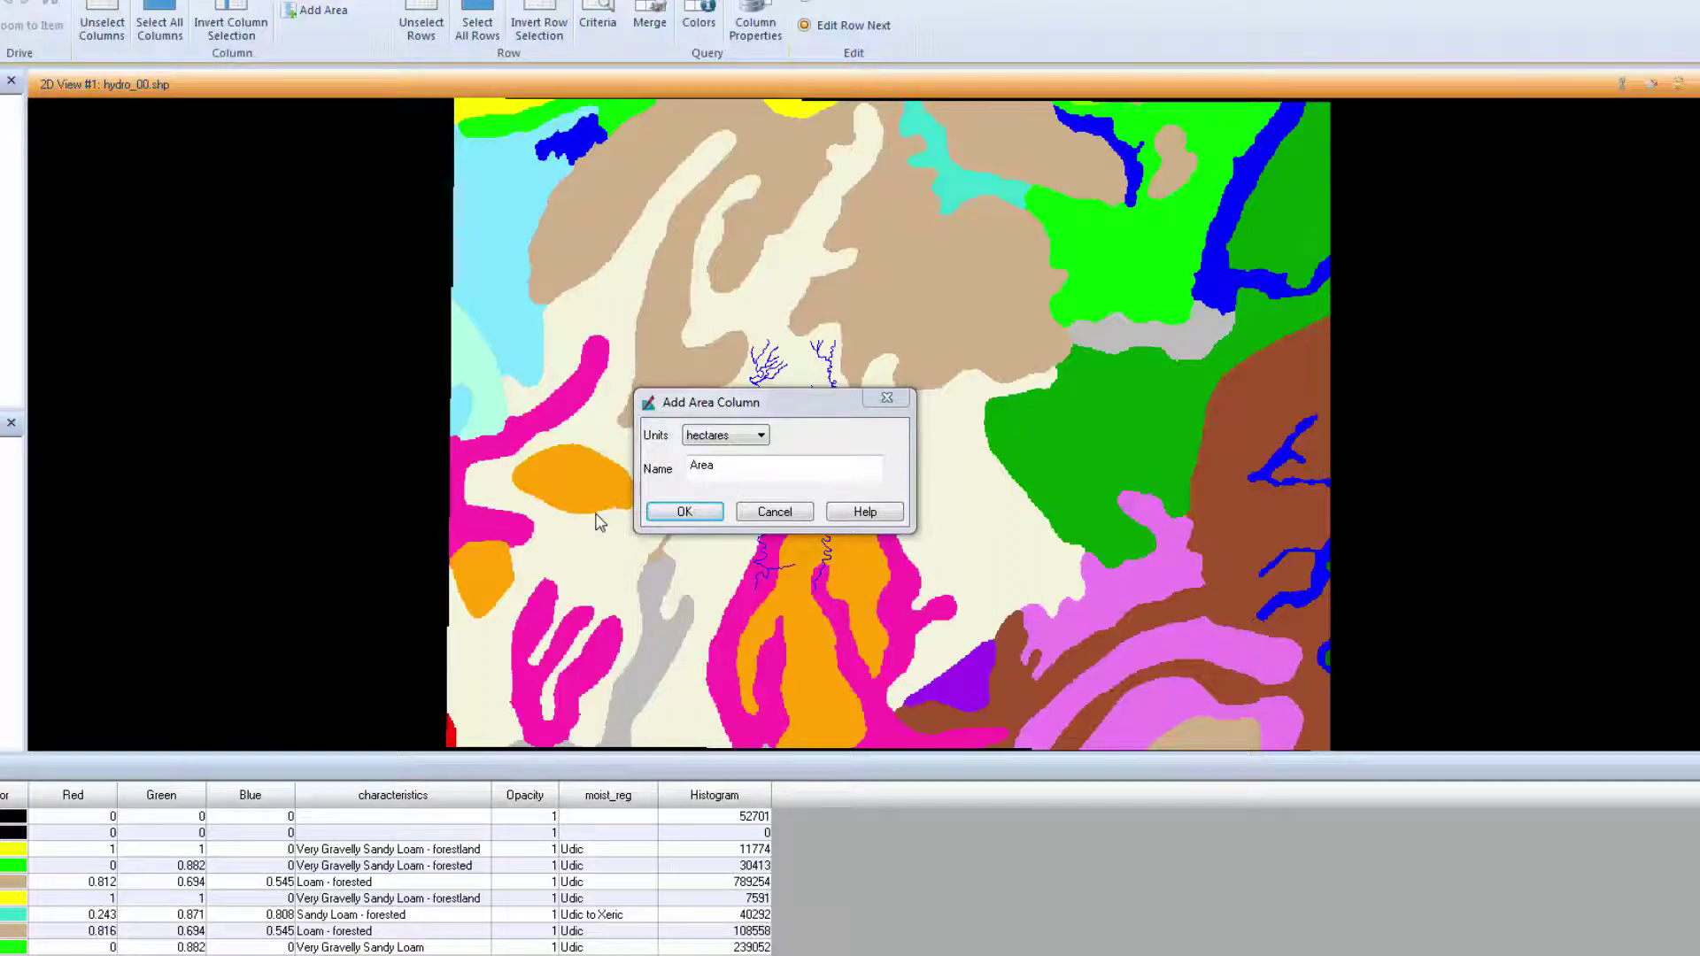
{"action": "left_click", "coordinate": [684, 513]}
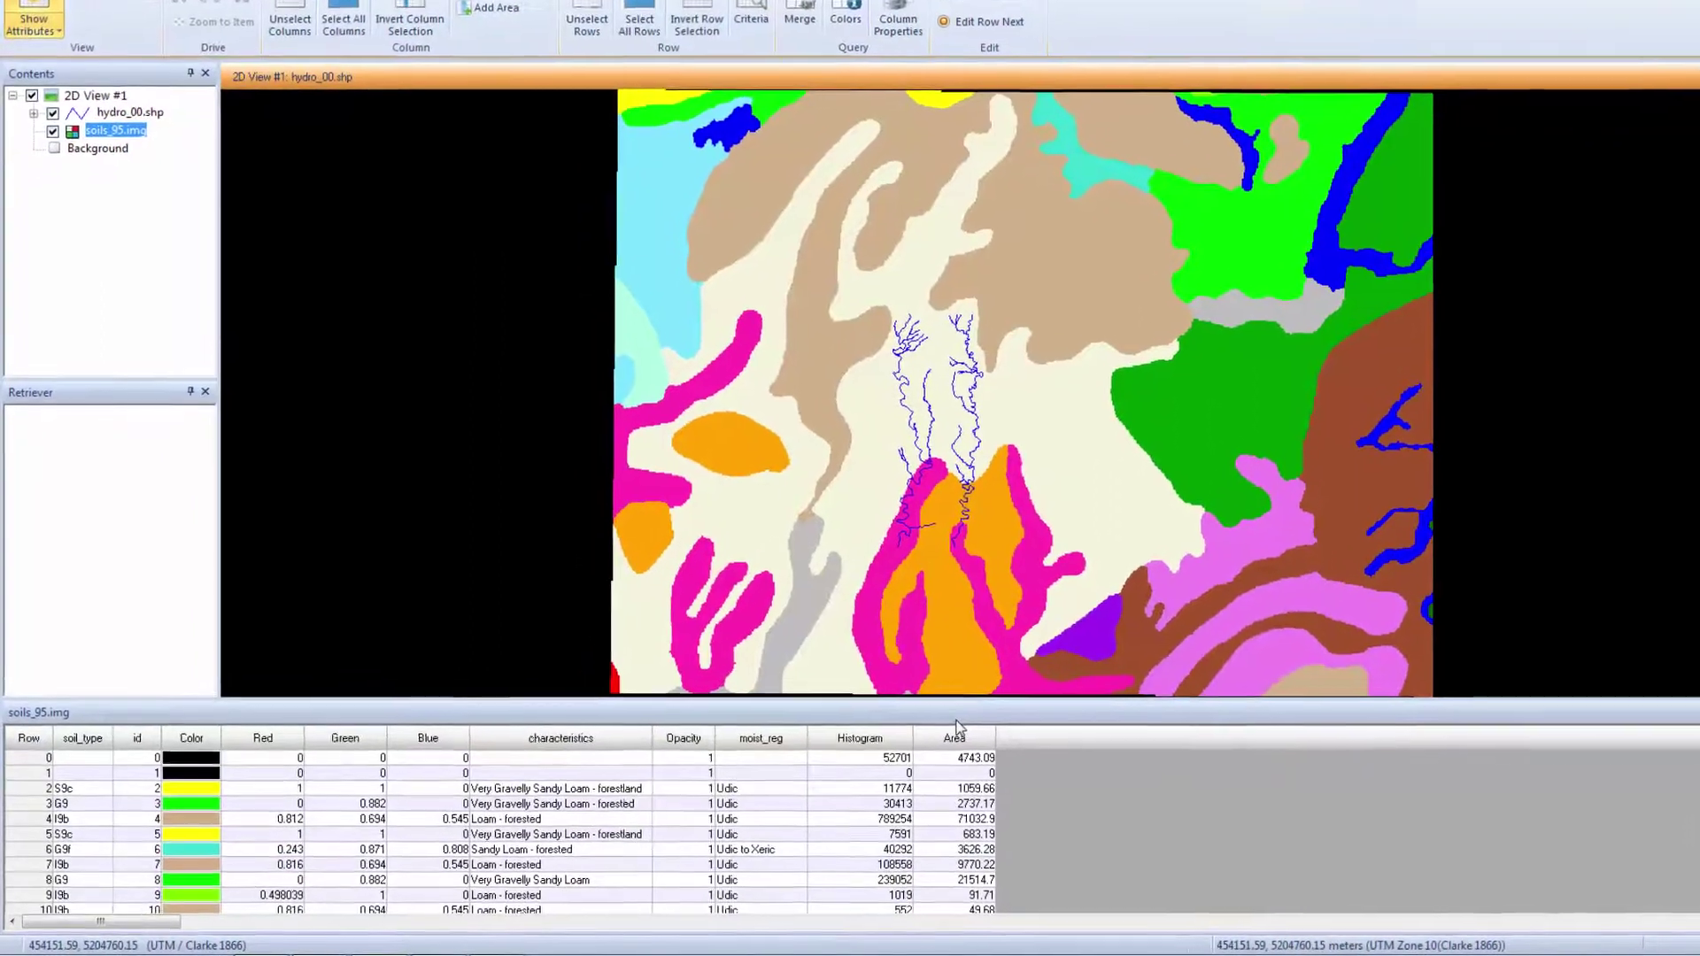
Compute statistics on the Area column, giving a 431181.63 hectare total
{"action": "left_click", "coordinate": [981, 736]}
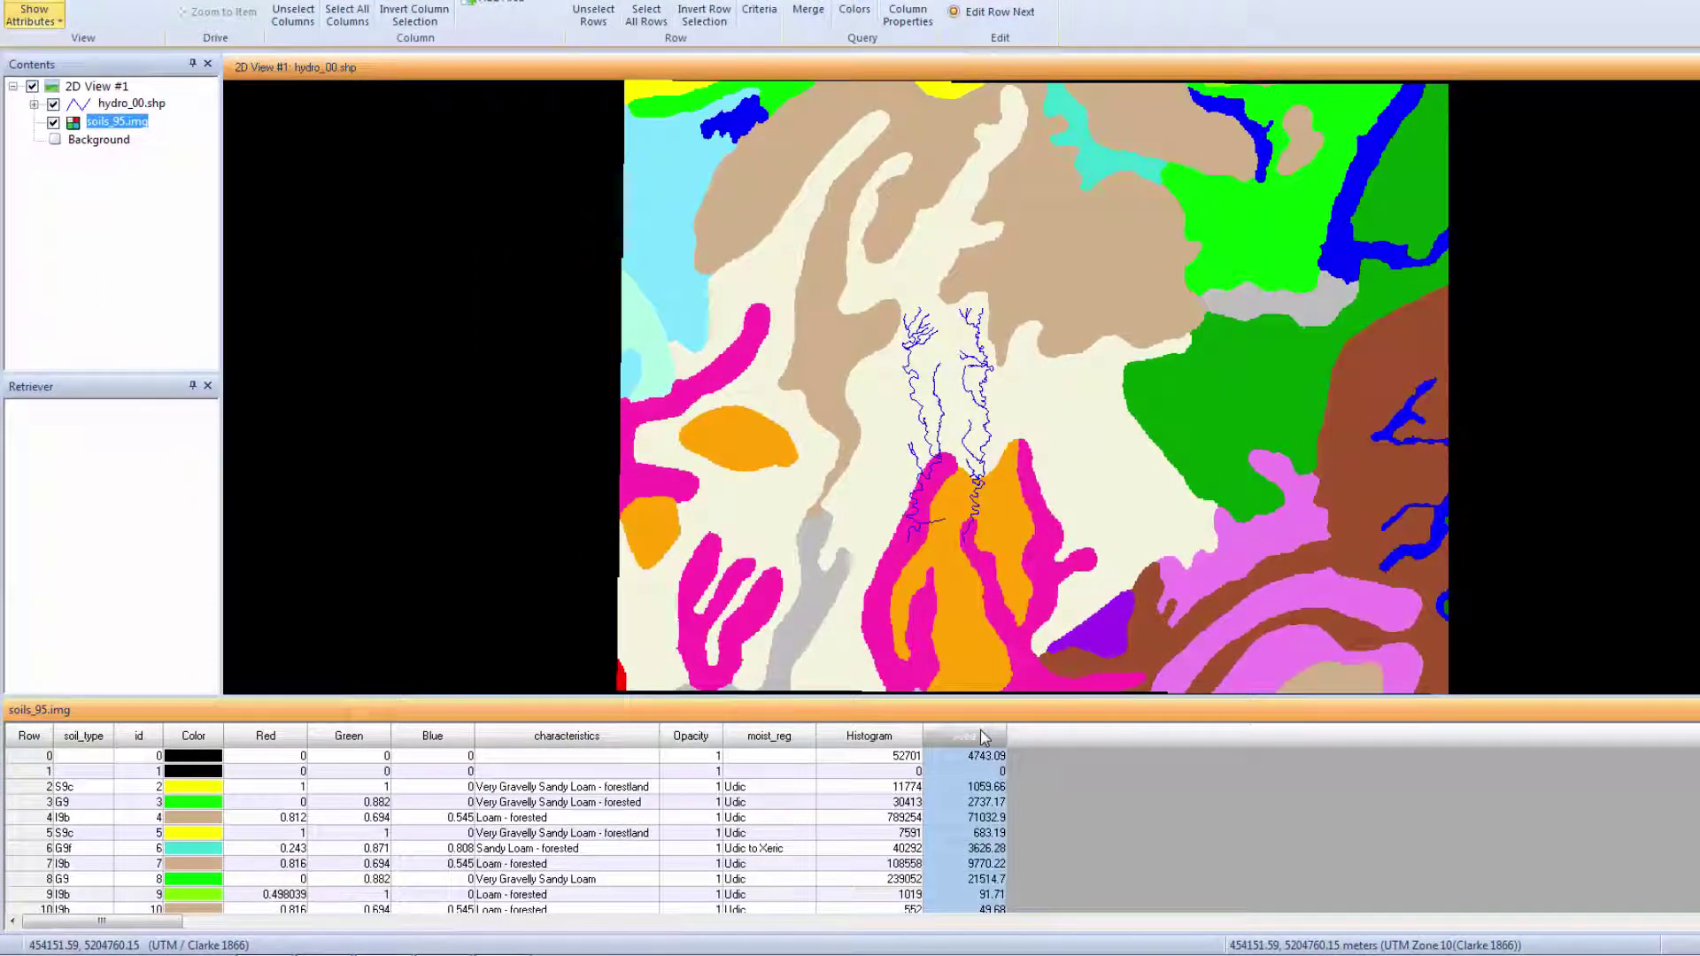
{"action": "right_click", "coordinate": [983, 736]}
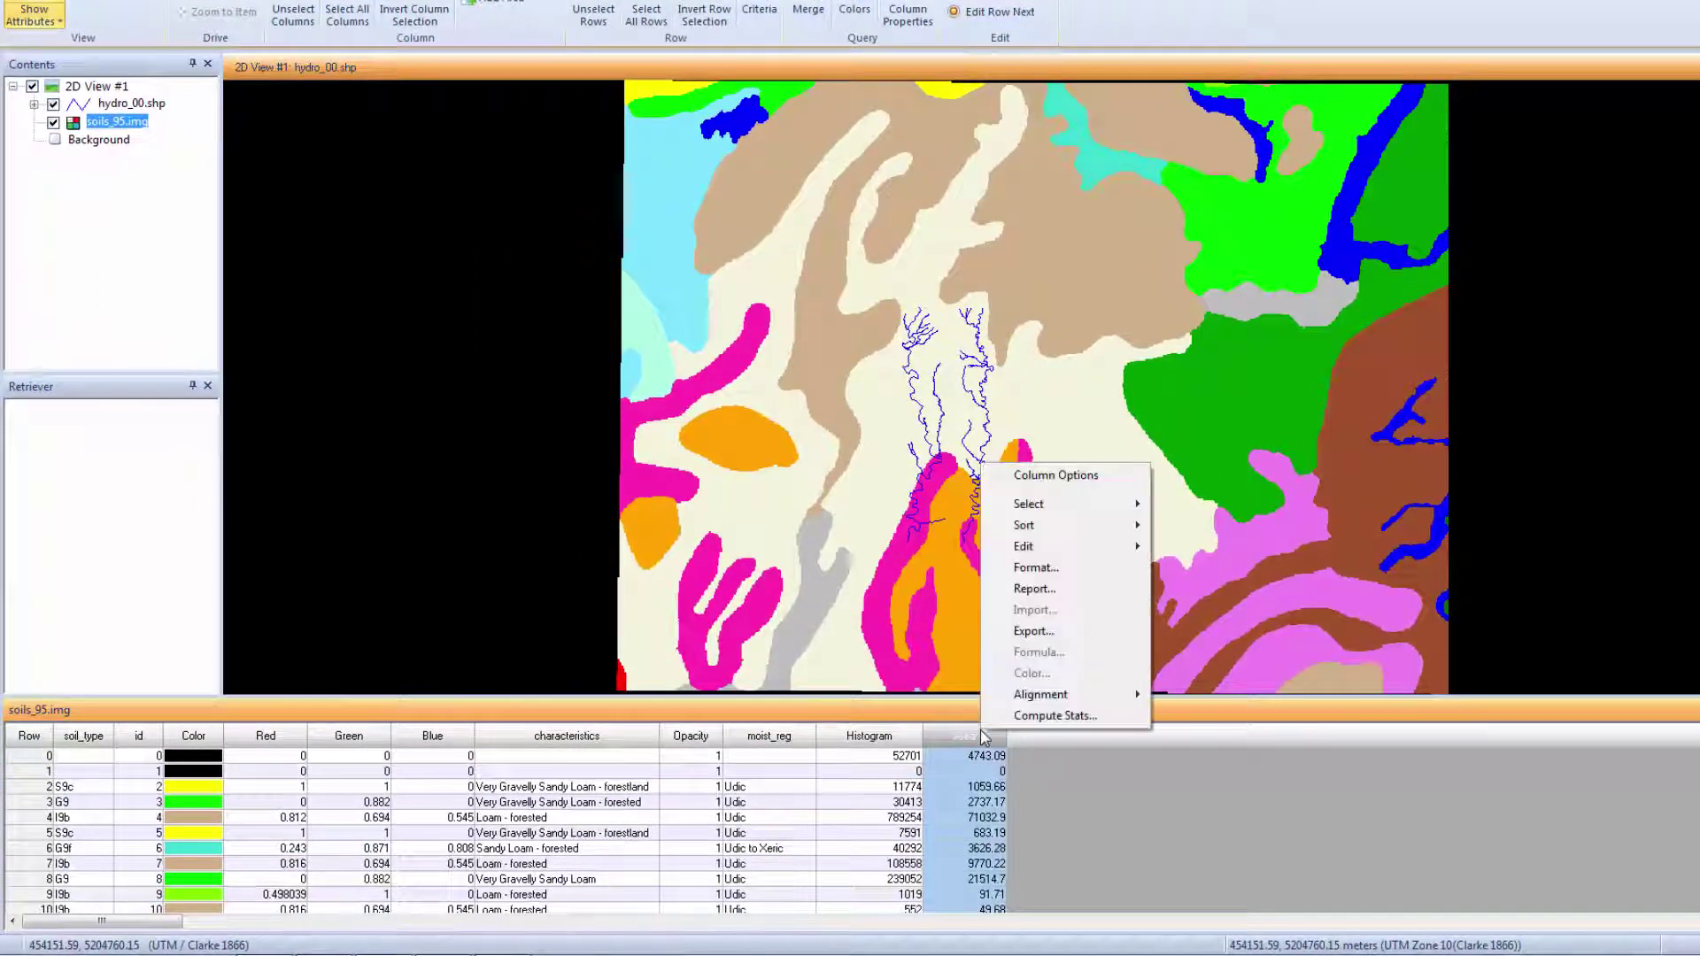
{"action": "left_click", "coordinate": [1055, 715]}
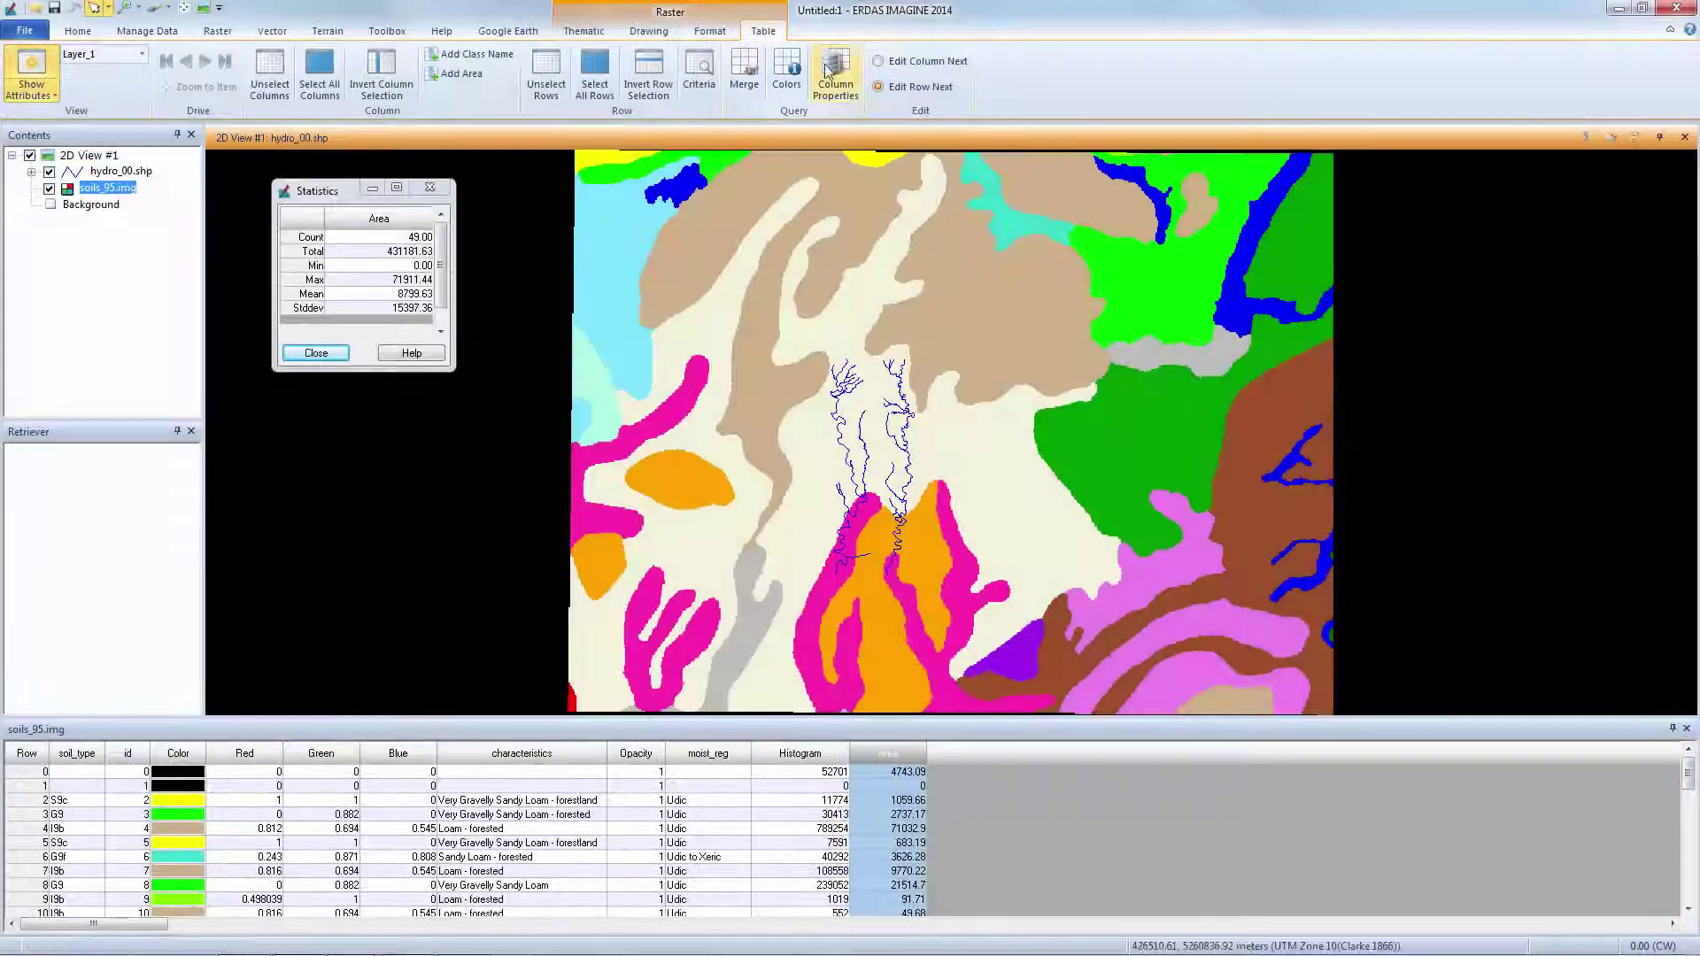
In Column Properties, fold Red, Green and Blue into Color and create Column 8
{"action": "left_click", "coordinate": [832, 72]}
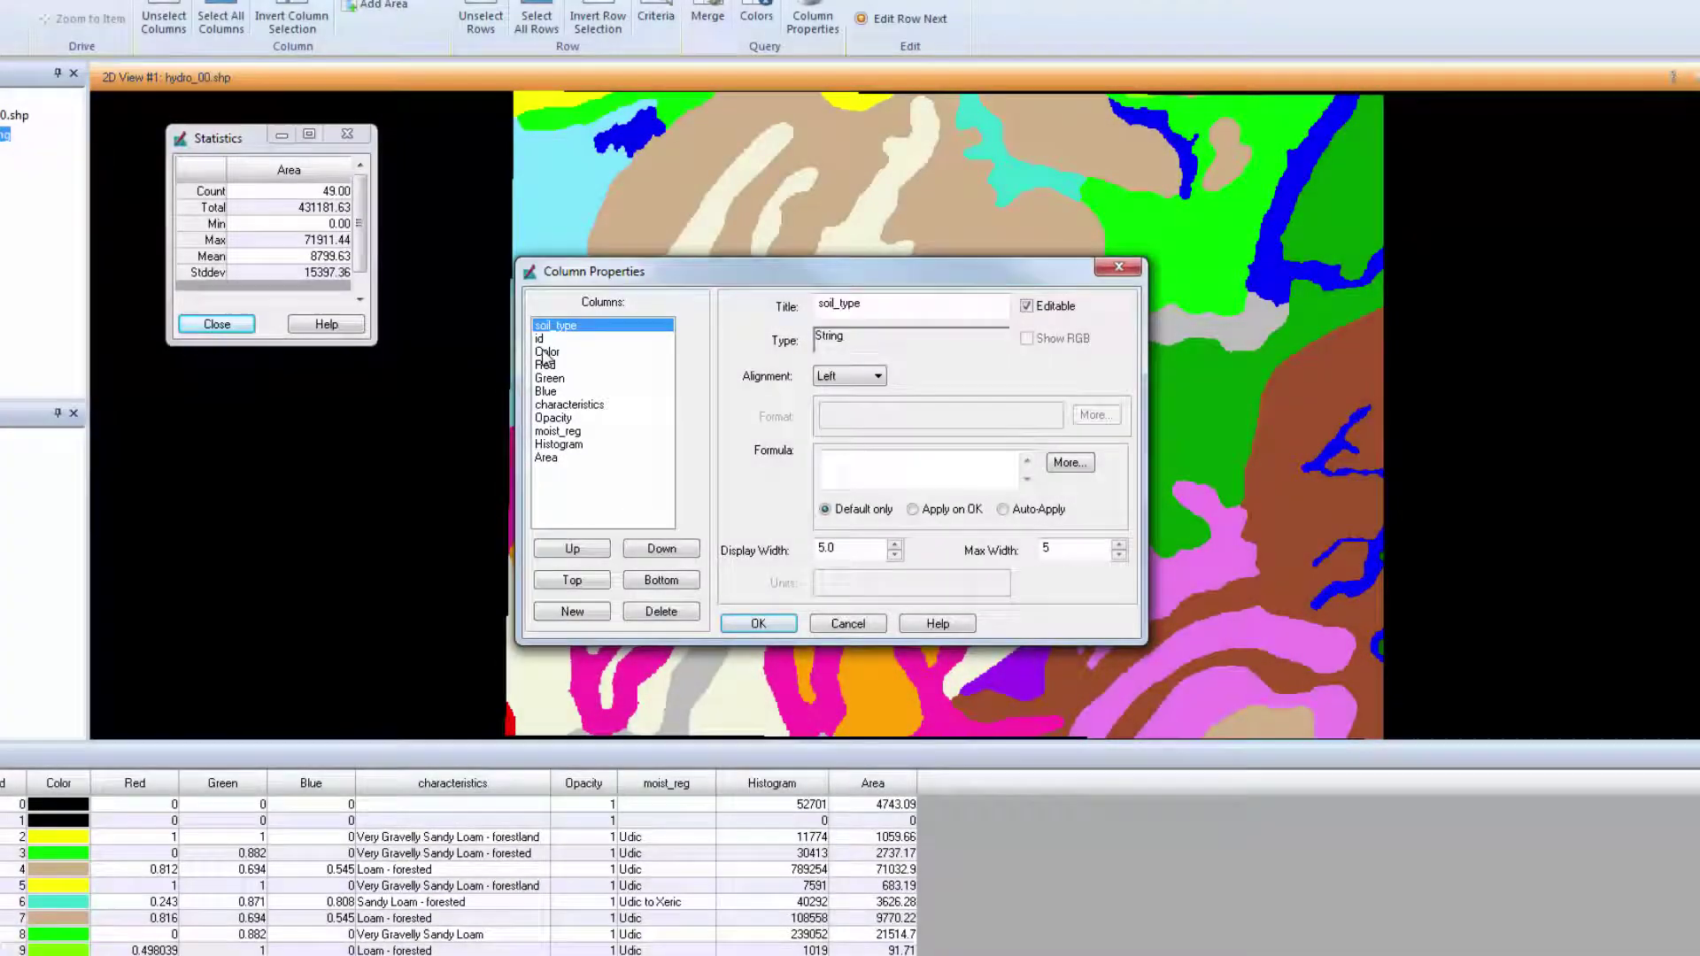
{"action": "left_click", "coordinate": [546, 352]}
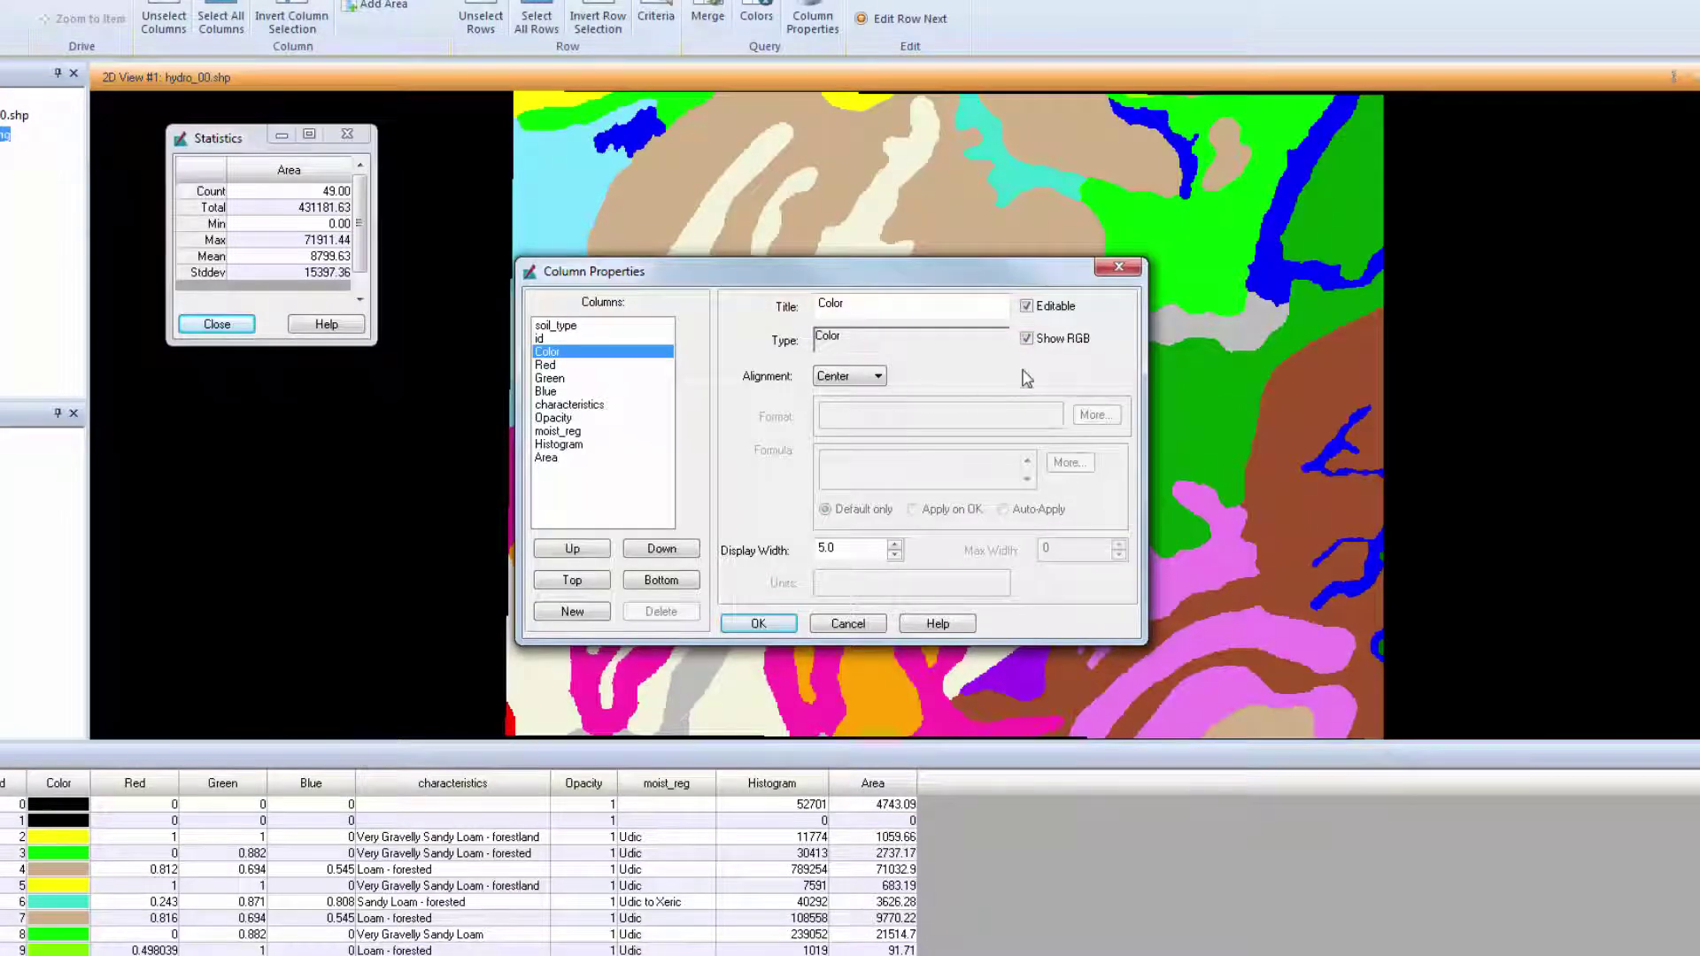
{"action": "left_click", "coordinate": [1033, 342]}
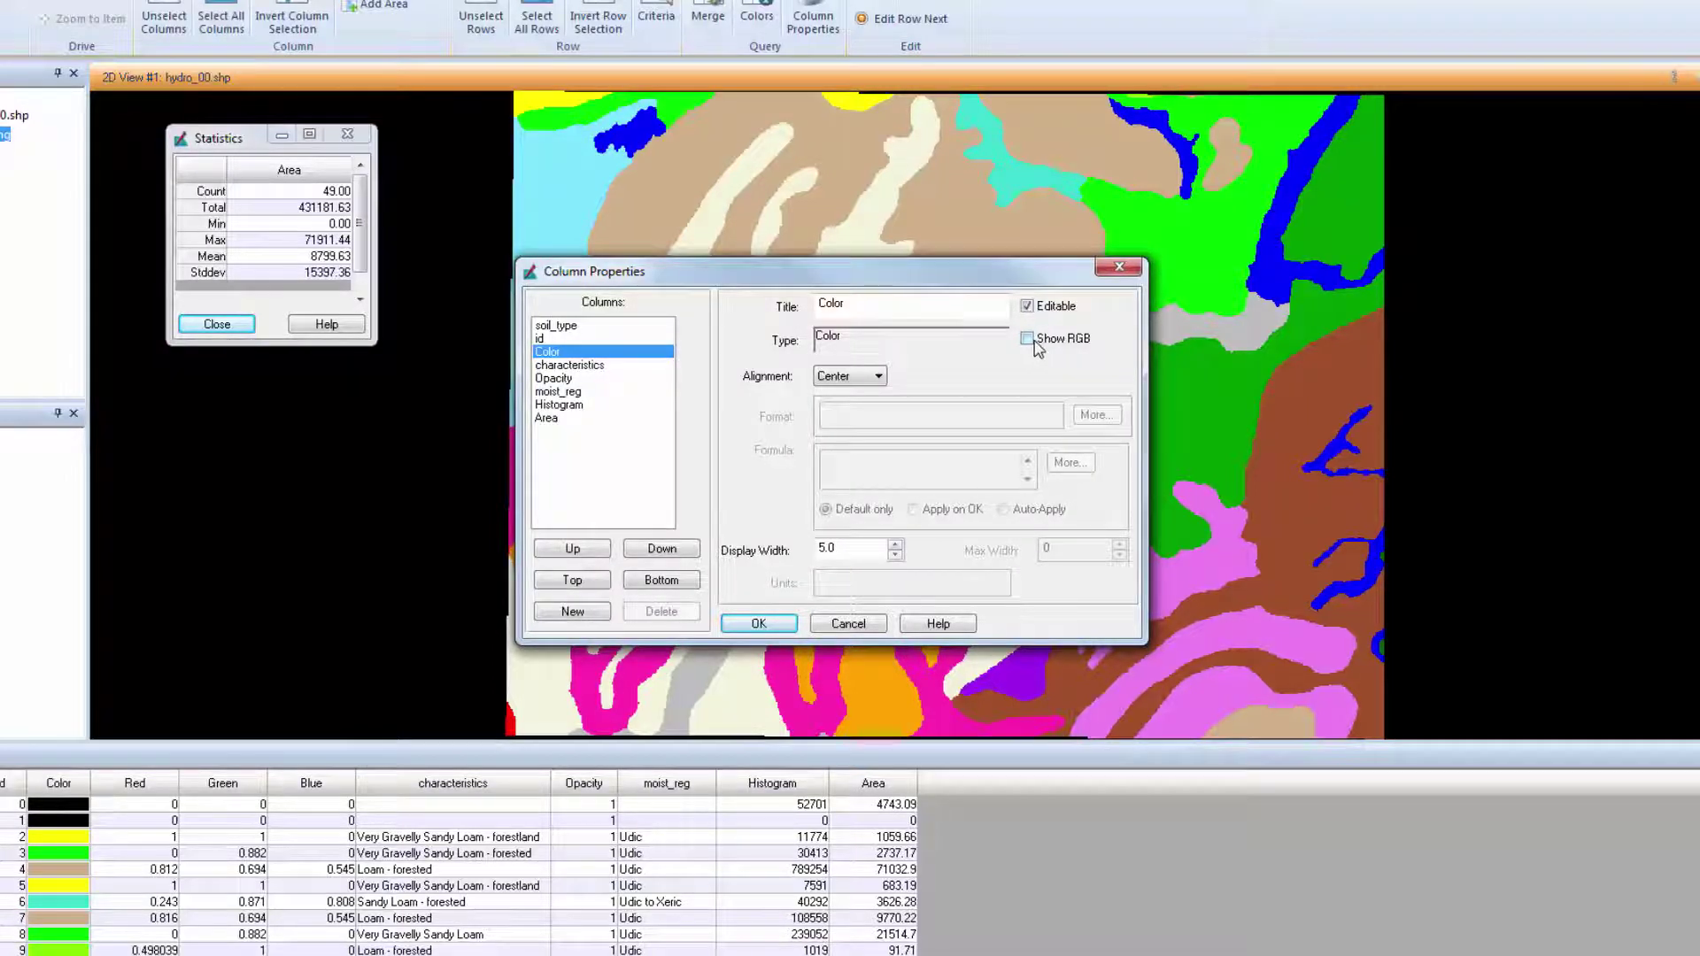
{"action": "left_click", "coordinate": [590, 615]}
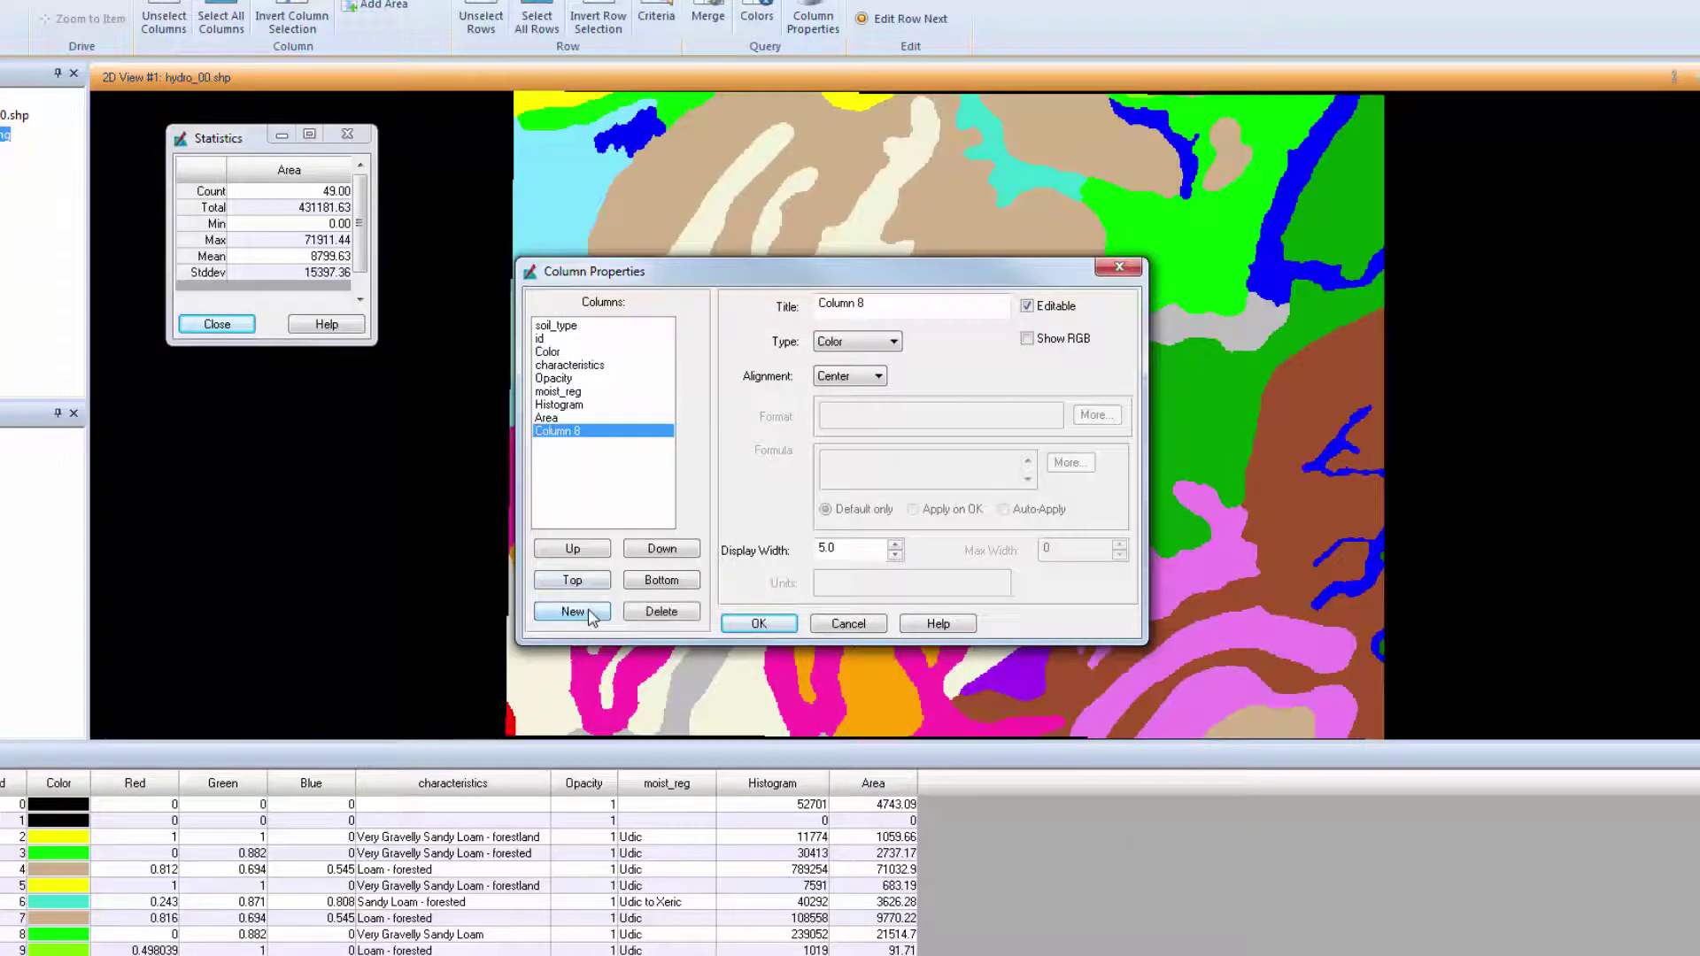
Retitle the new column 'Percent', type Real, with 0.00% number format
{"action": "left_click_drag", "start_coordinate": [875, 305], "coordinate": [816, 305]}
{"action": "key", "text": "BackSpace"}
{"action": "type", "text": "P"}
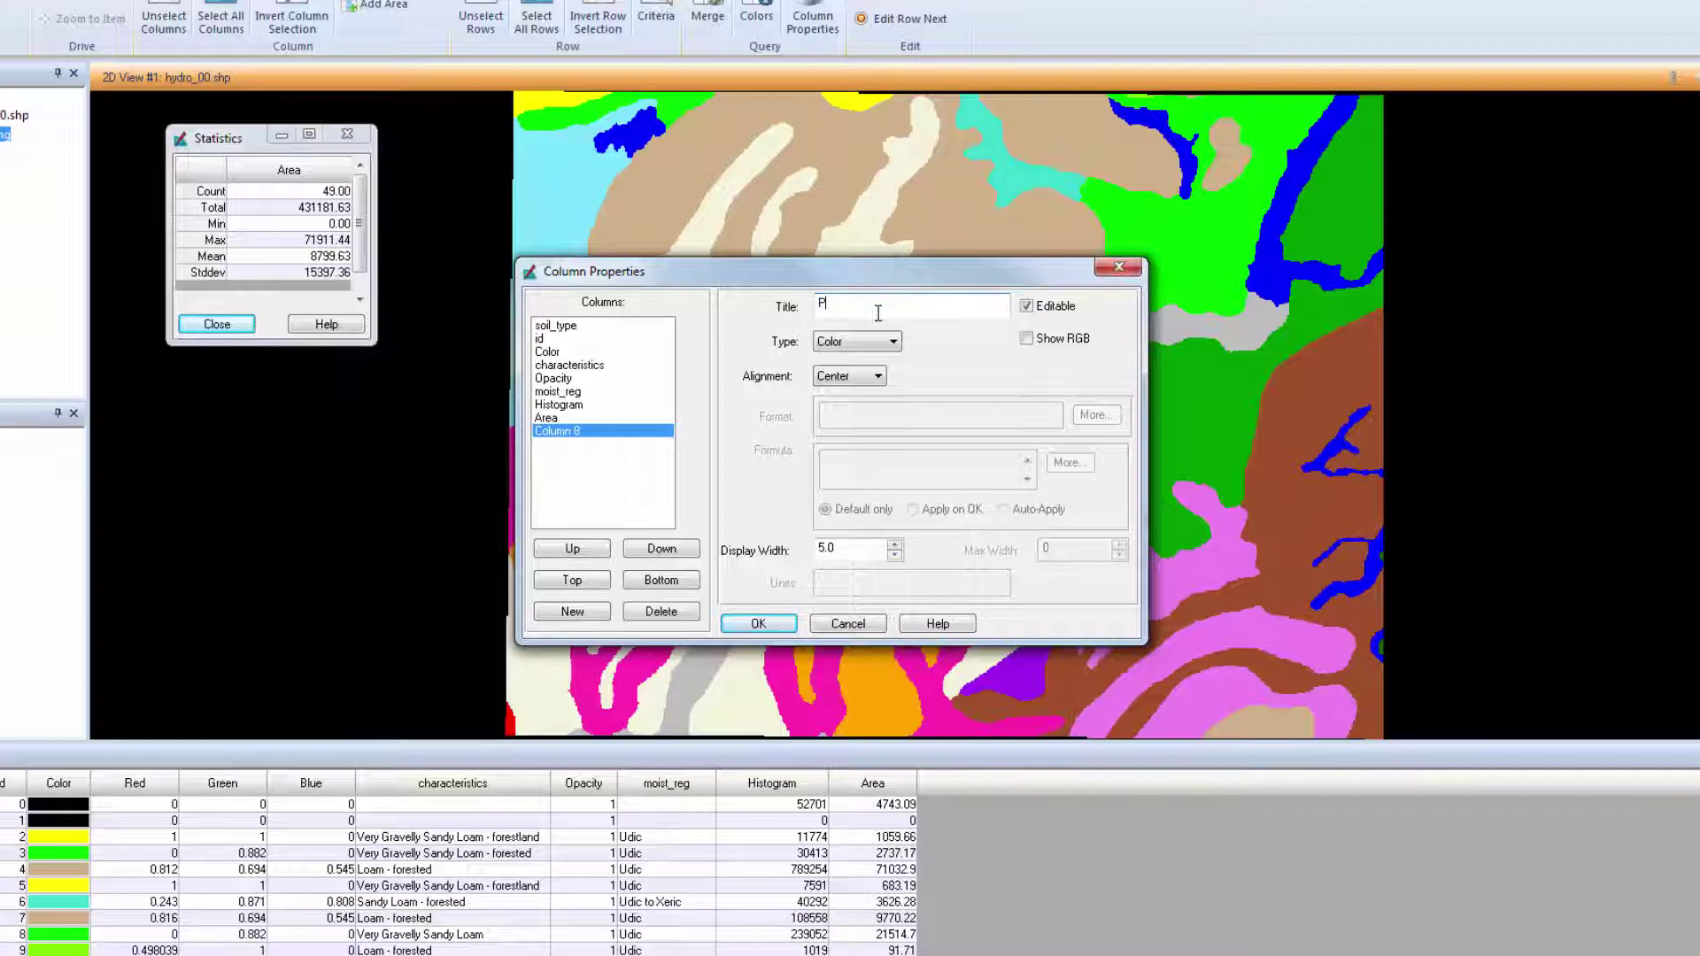
{"action": "type", "text": "ercent"}
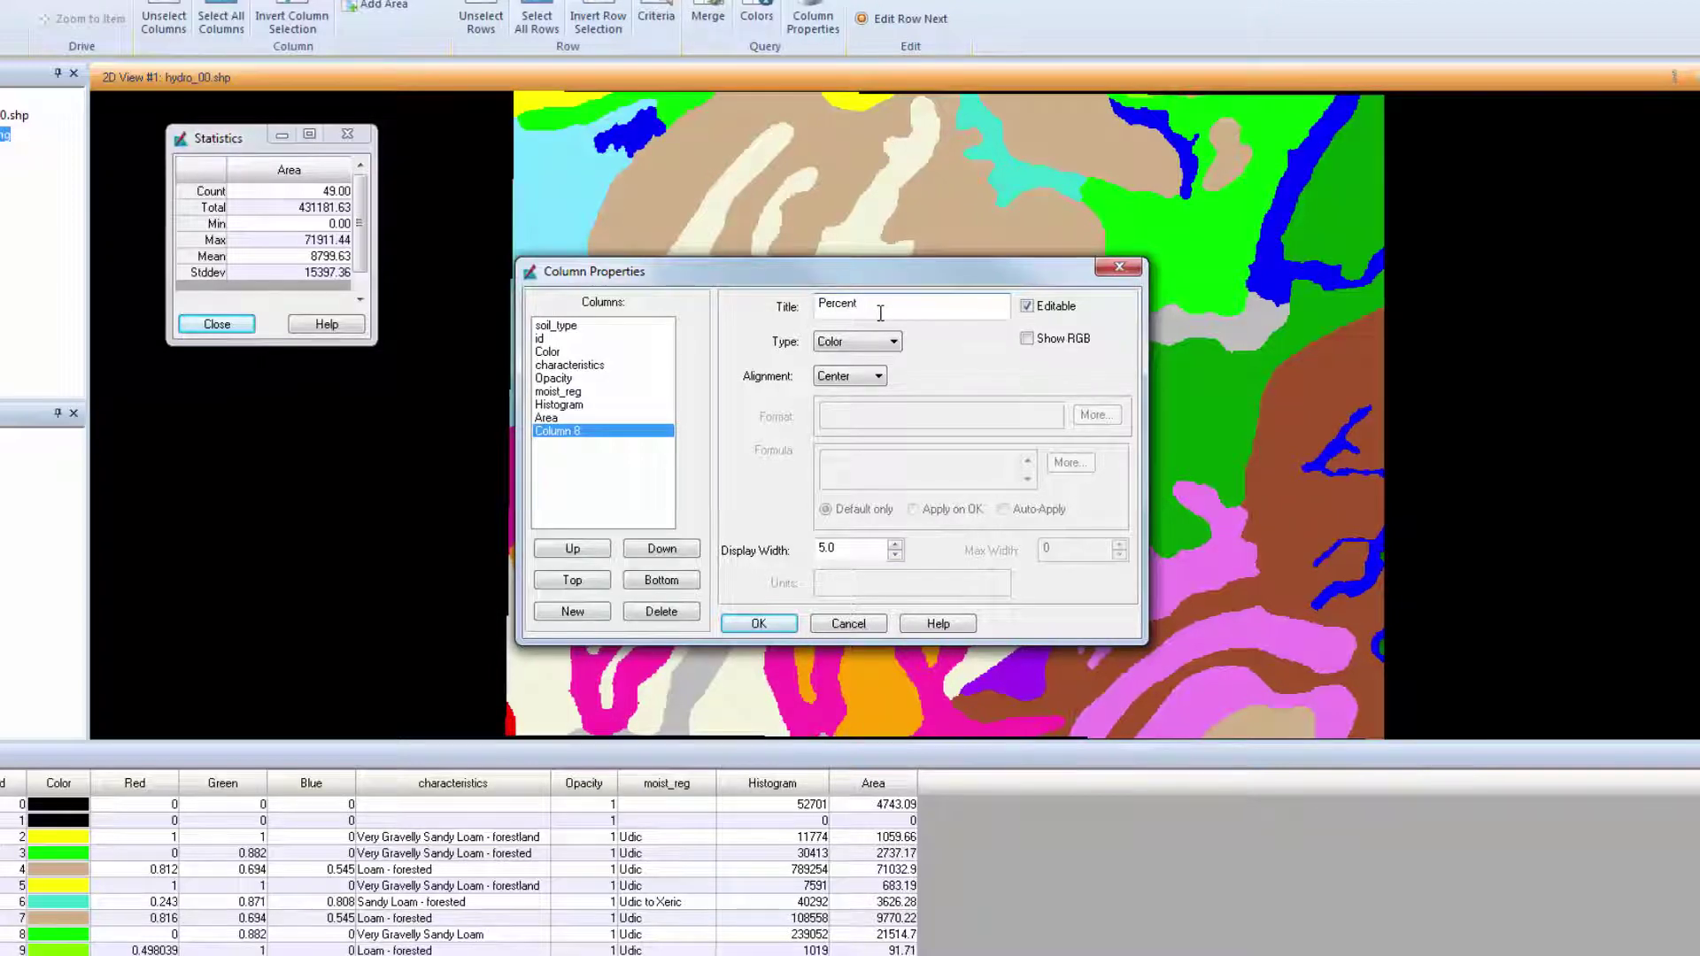
{"action": "left_click", "coordinate": [888, 343]}
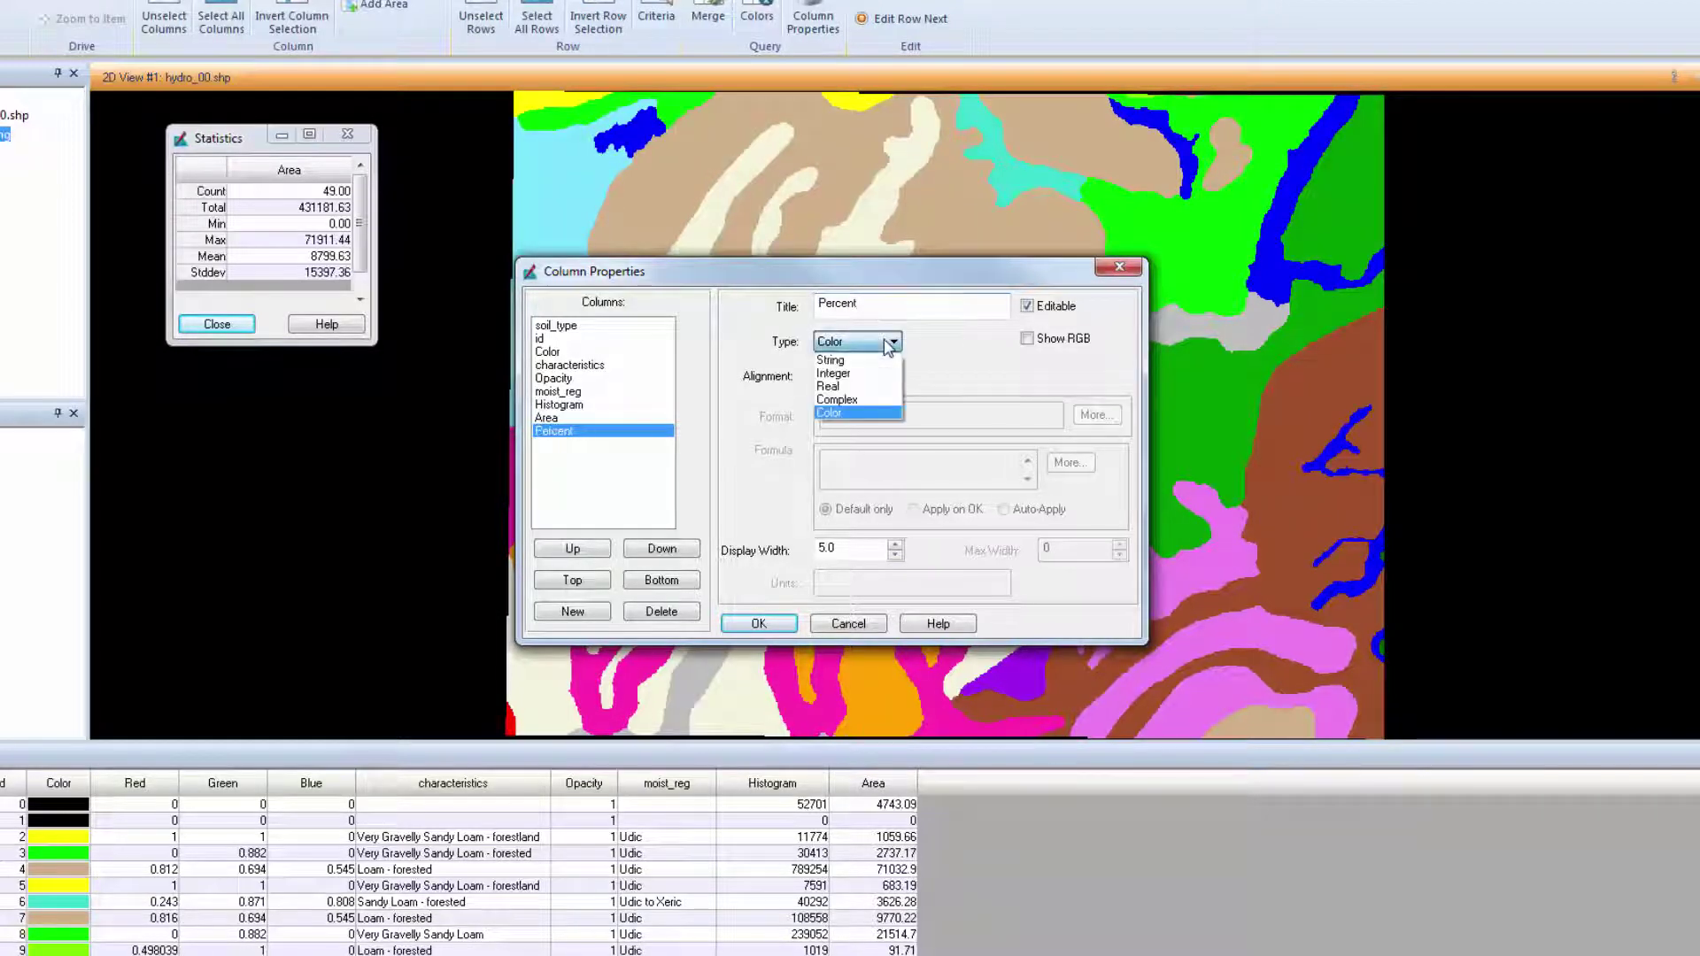
{"action": "left_click", "coordinate": [885, 387]}
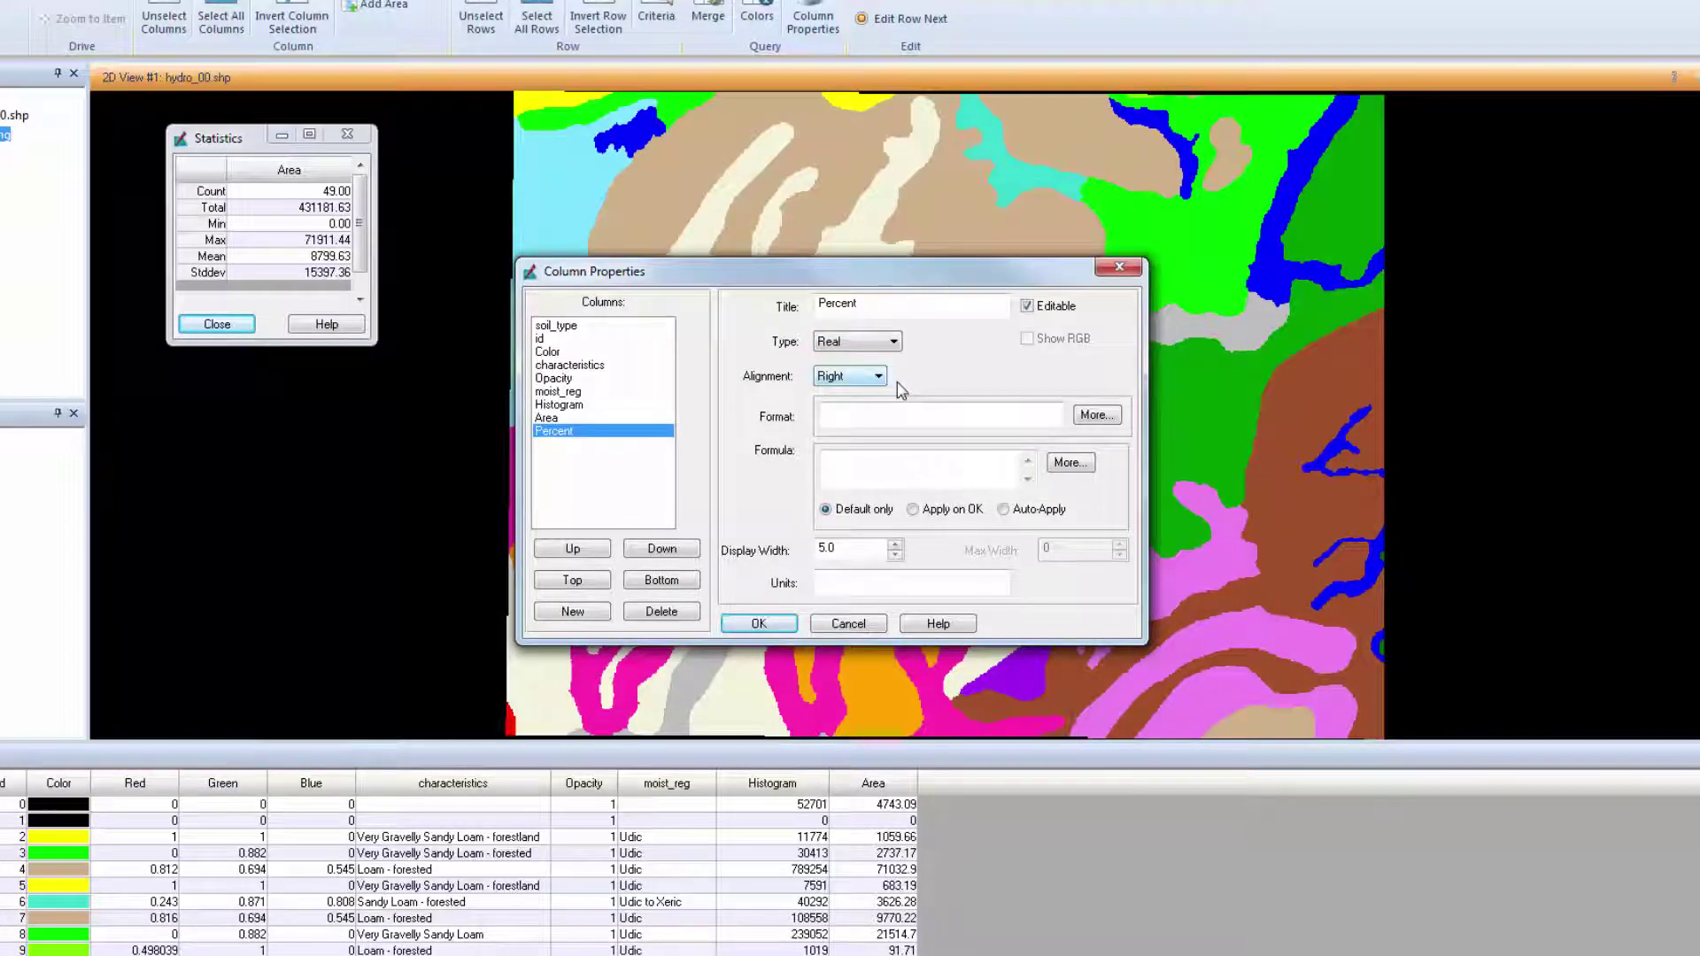
{"action": "left_click", "coordinate": [1094, 420]}
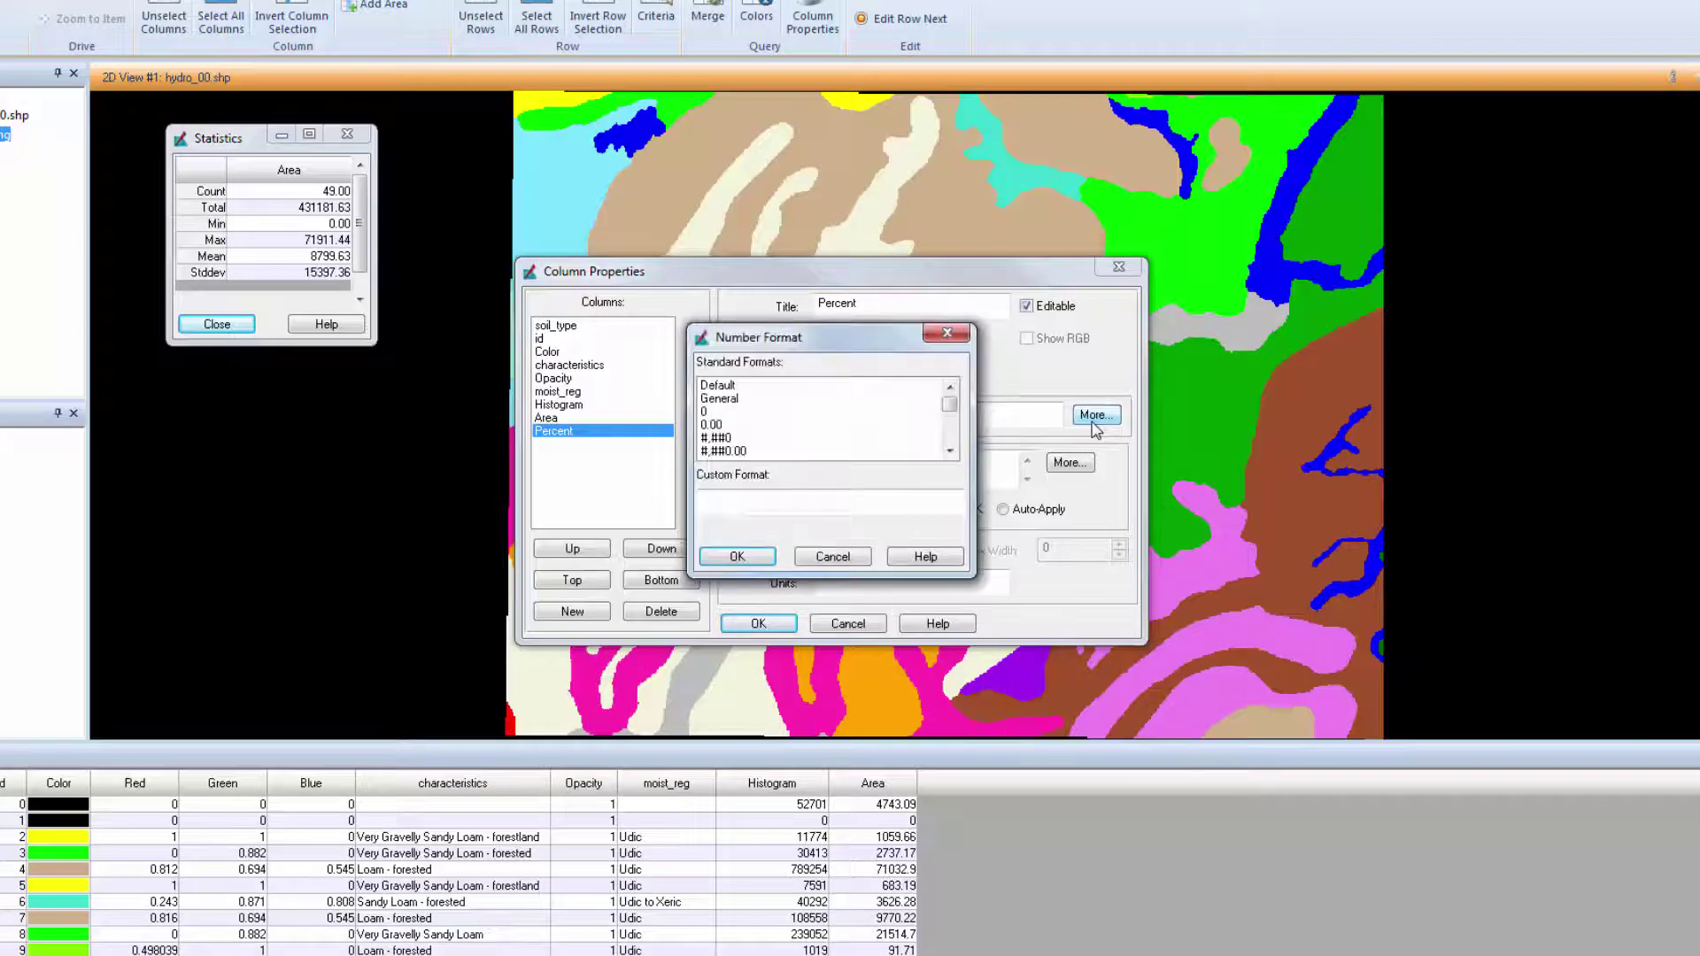
{"action": "left_click_drag", "start_coordinate": [946, 409], "coordinate": [944, 422]}
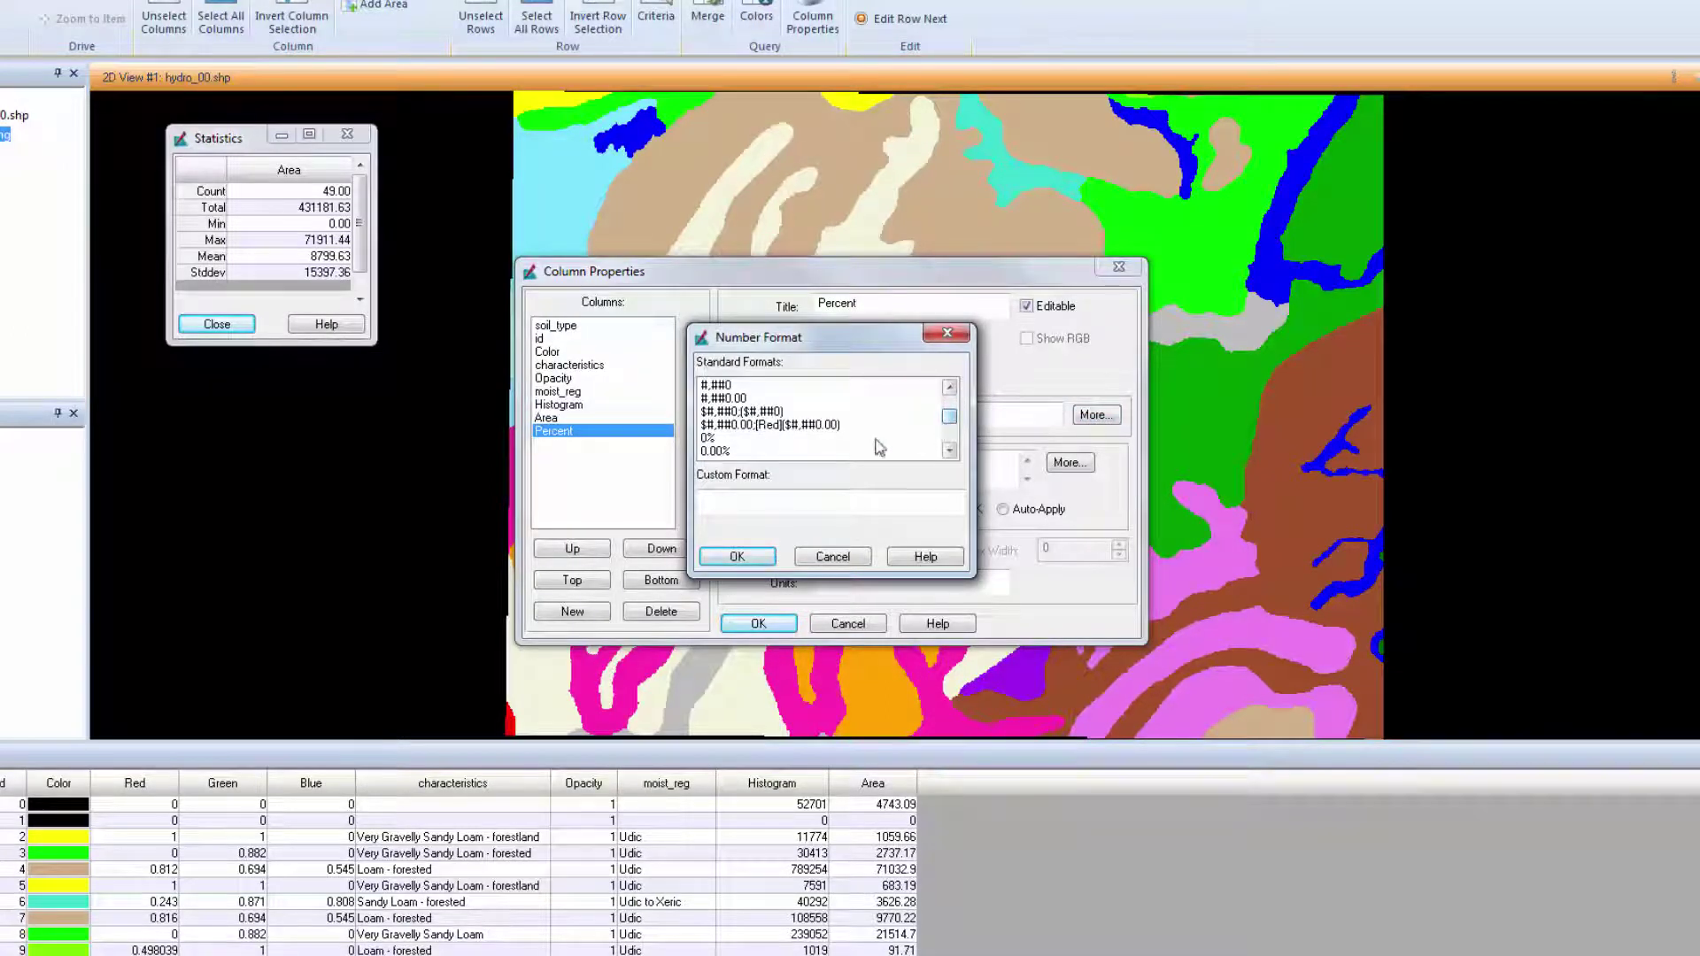
{"action": "left_click", "coordinate": [751, 452]}
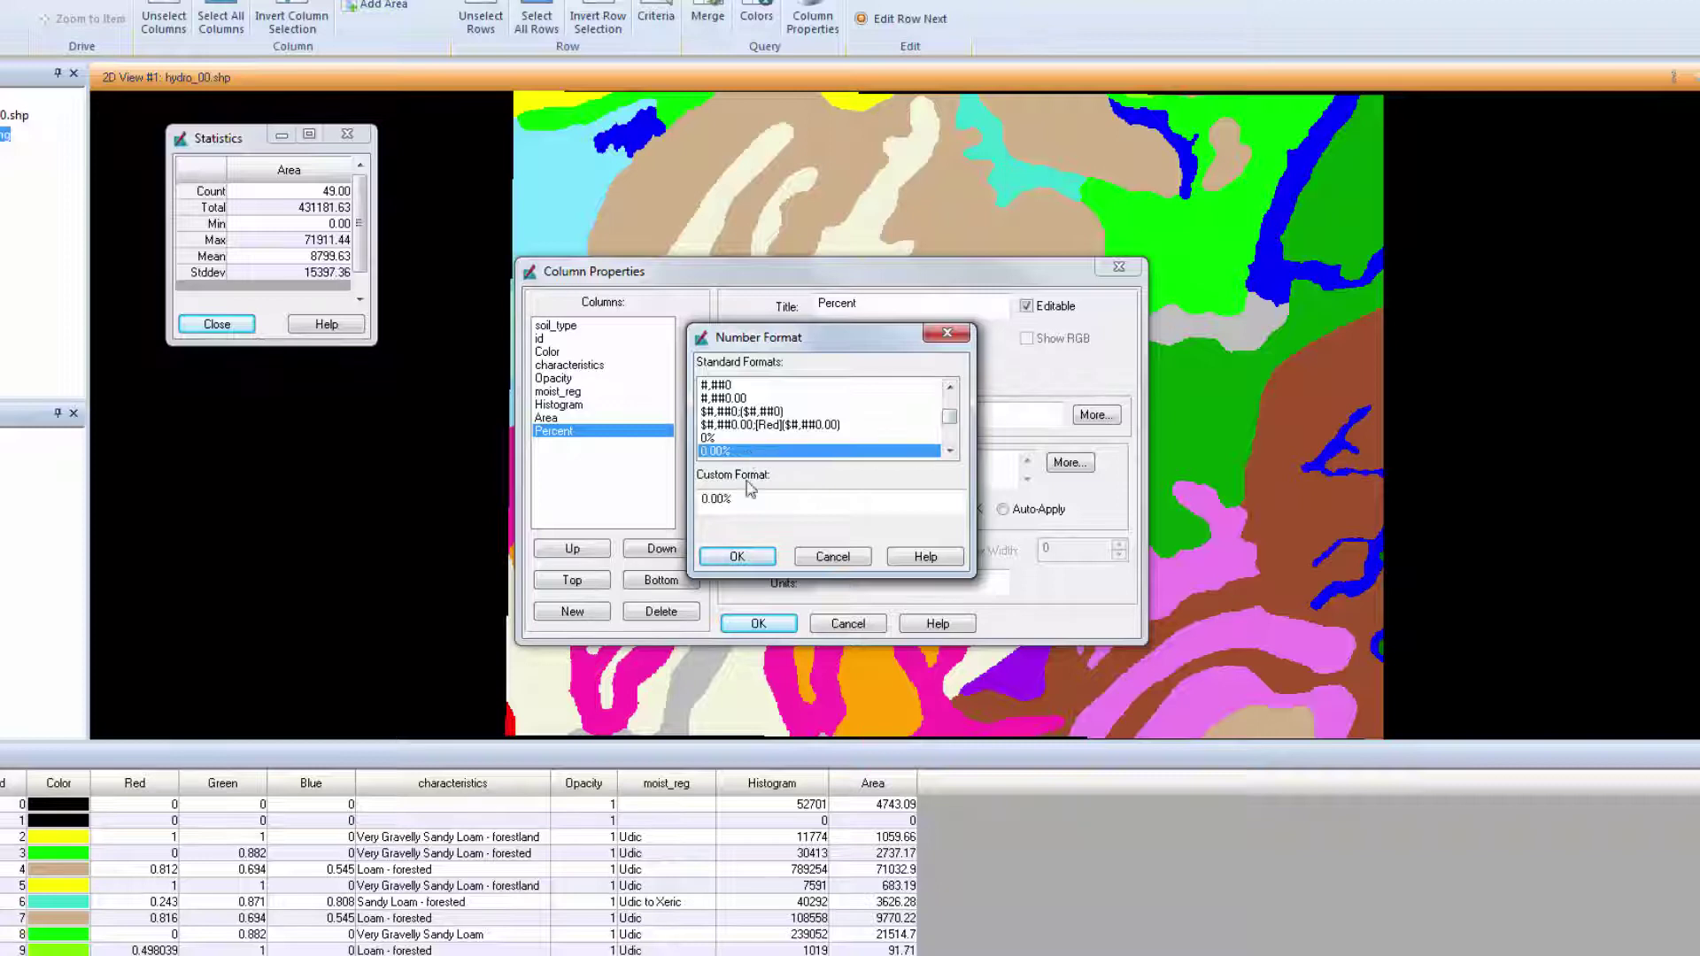
{"action": "left_click", "coordinate": [742, 556]}
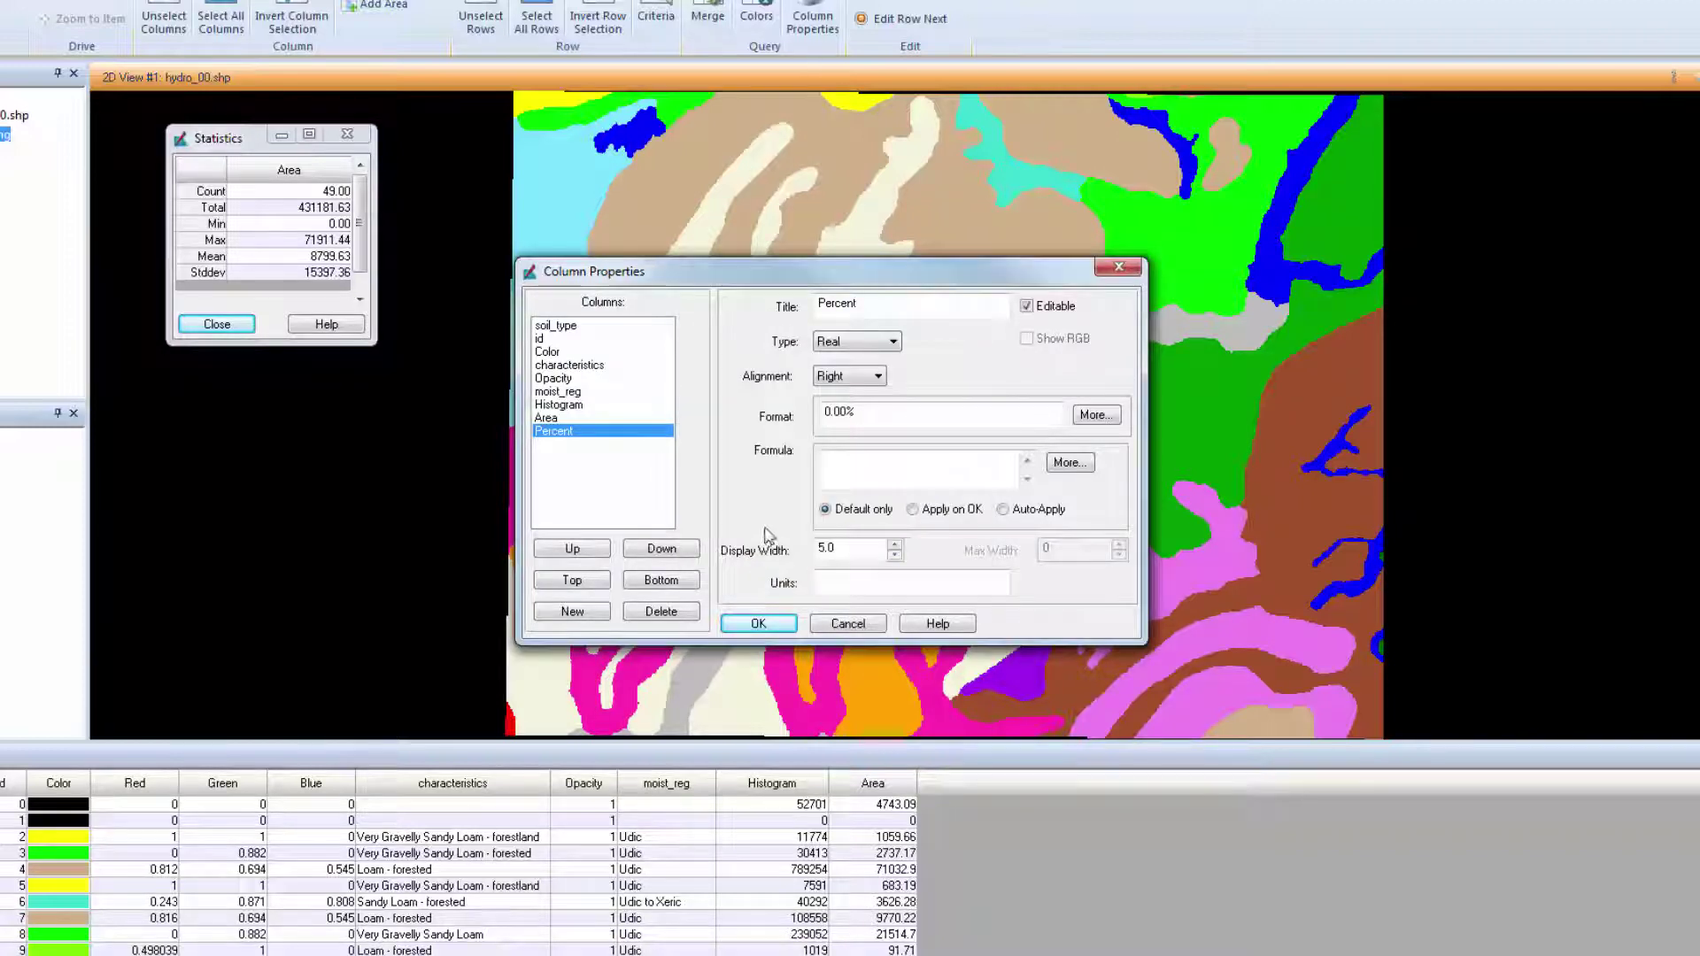
Set the Percent column formula to Area / 431181.63 and apply it to the table
{"action": "left_click", "coordinate": [1070, 463]}
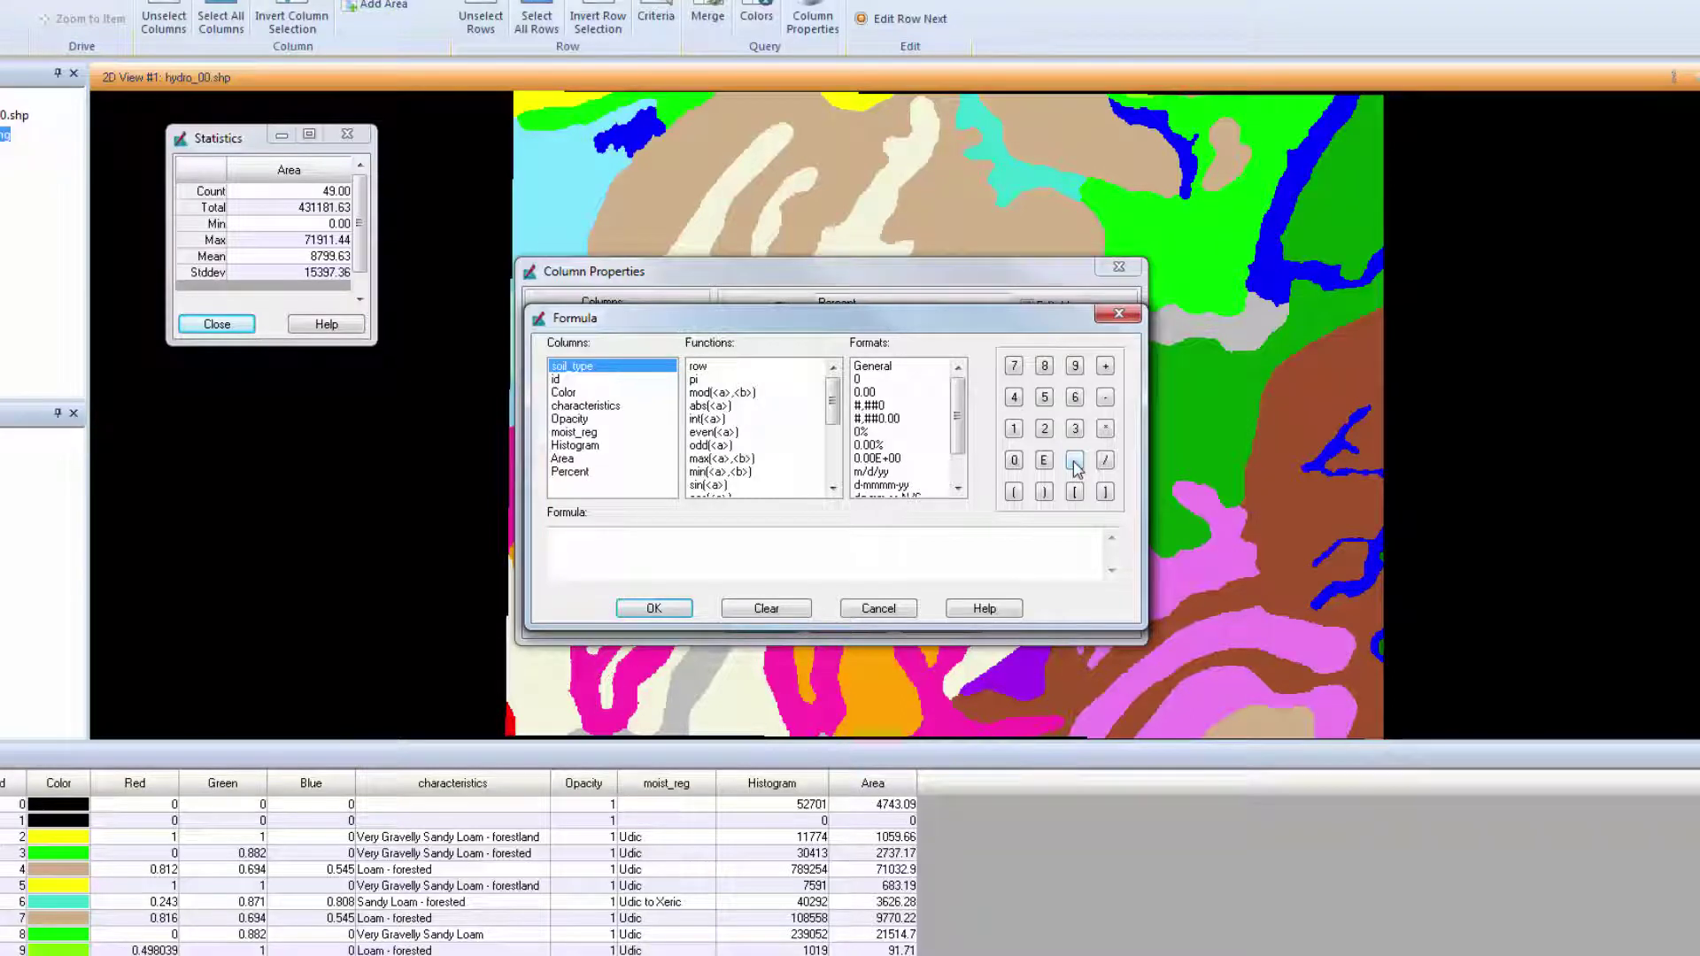
{"action": "double_click", "coordinate": [566, 459]}
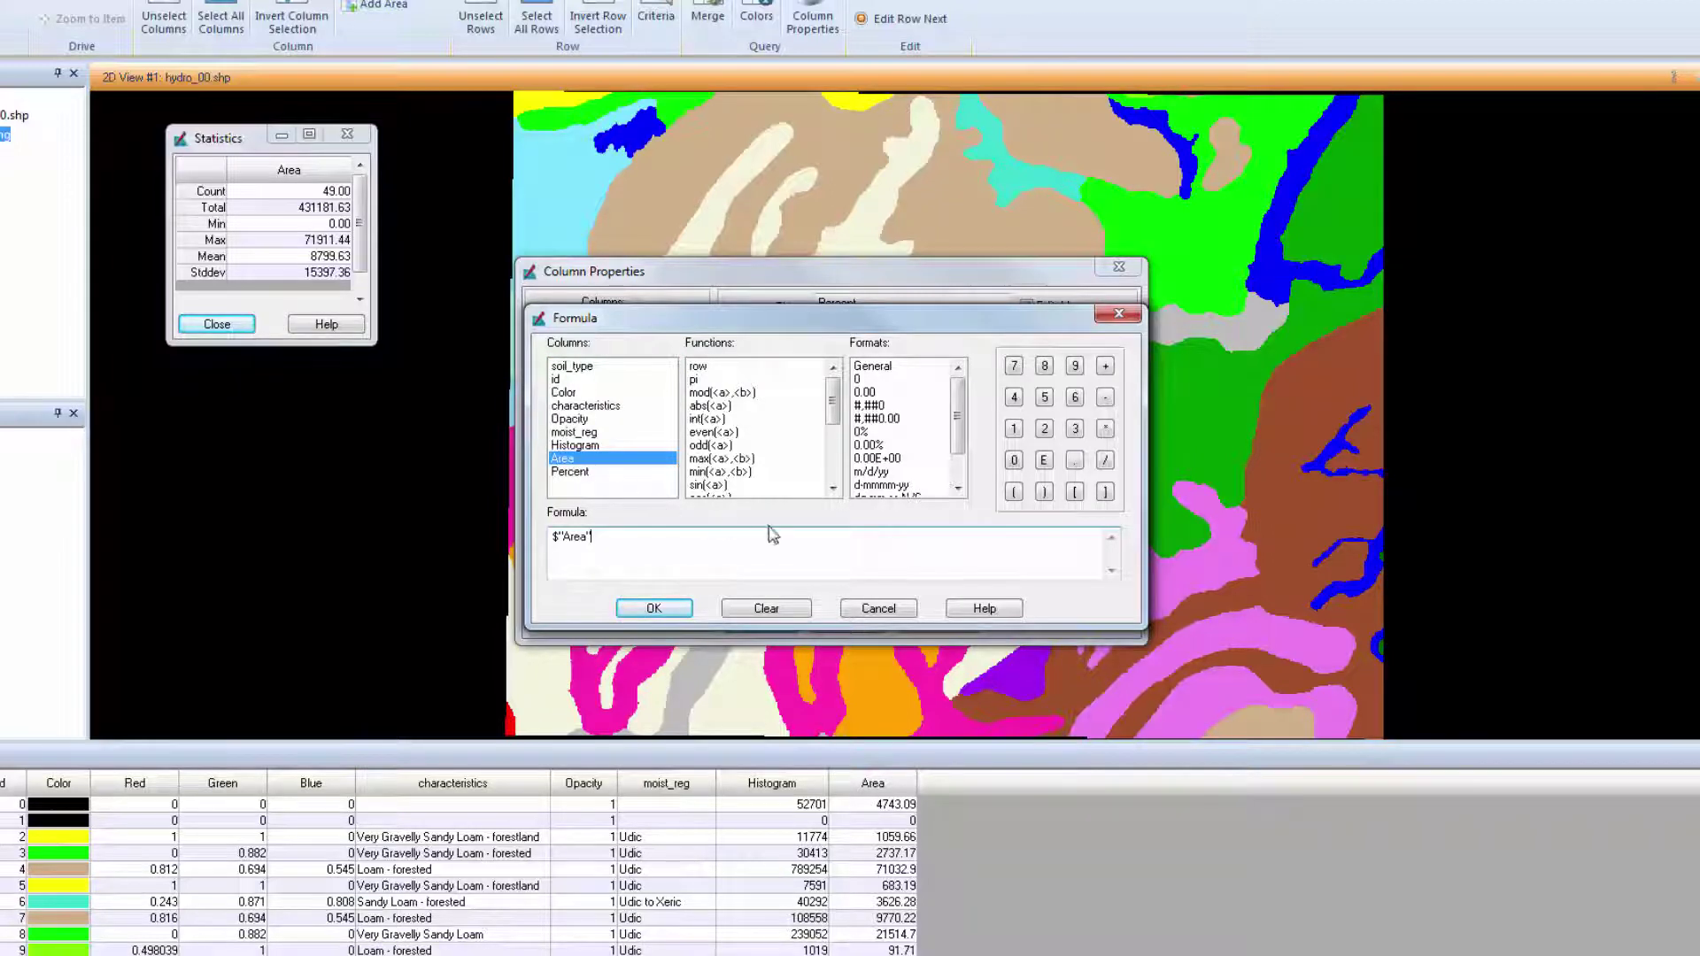
{"action": "left_click", "coordinate": [1106, 460]}
{"action": "left_click", "coordinate": [1014, 398]}
{"action": "left_click", "coordinate": [1075, 428]}
{"action": "left_click", "coordinate": [1015, 428]}
{"action": "left_click", "coordinate": [1014, 429]}
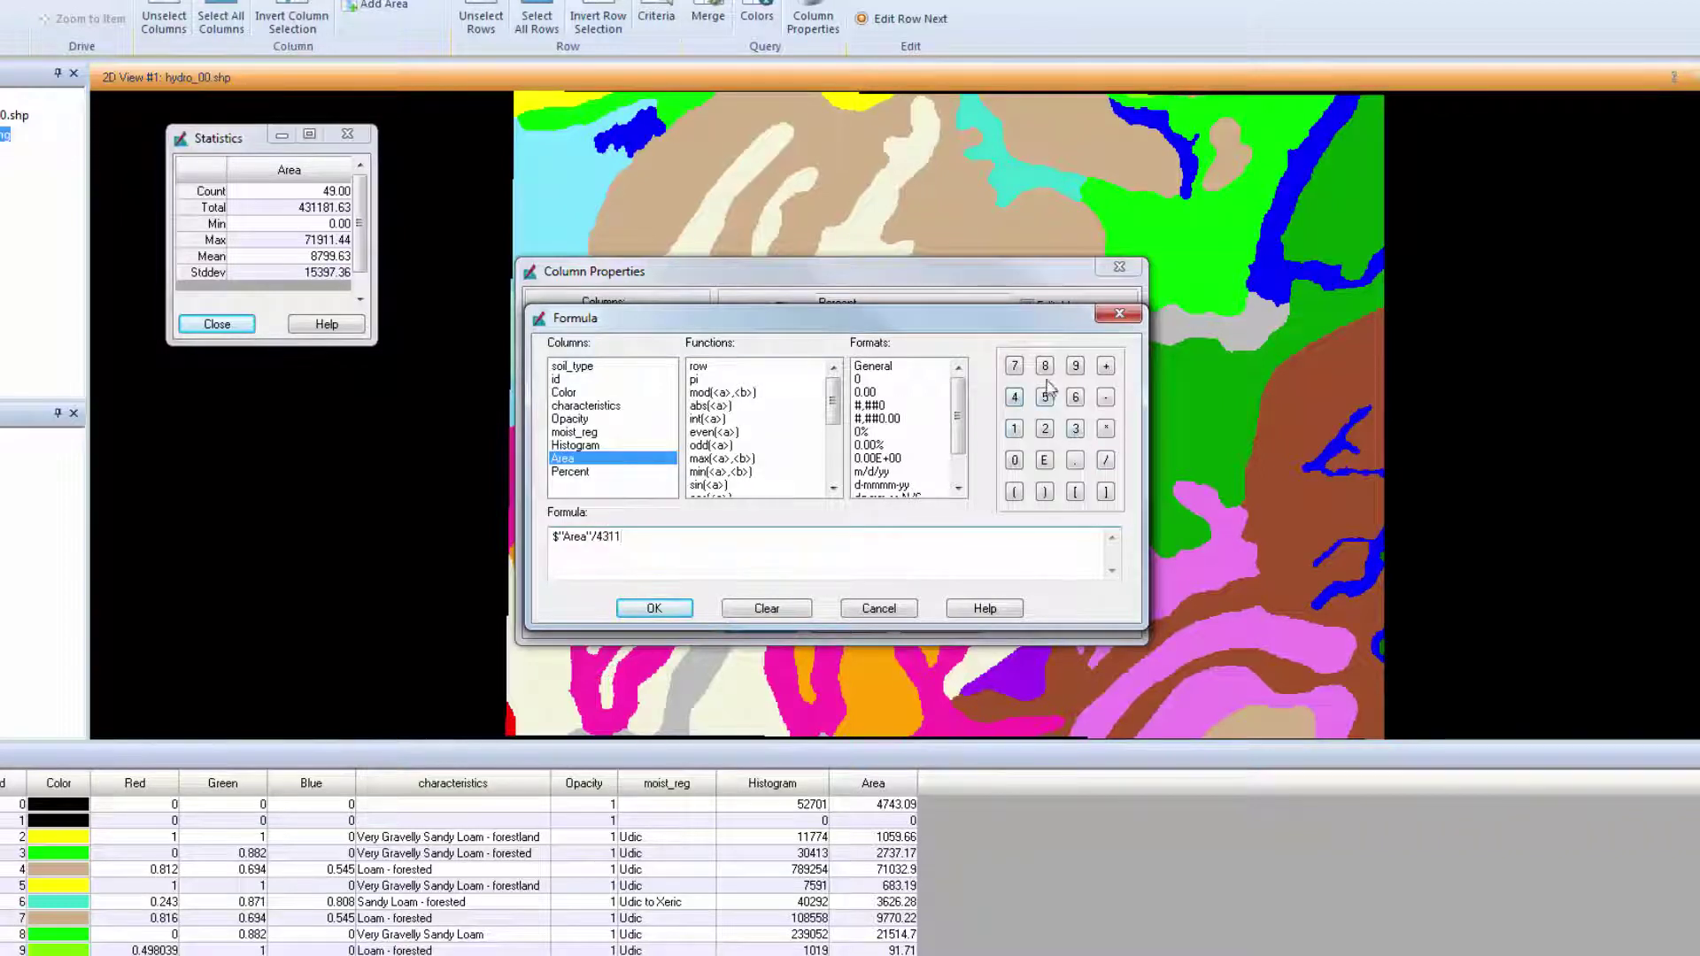
{"action": "left_click", "coordinate": [1045, 366]}
{"action": "left_click", "coordinate": [1014, 428]}
{"action": "left_click", "coordinate": [1074, 460]}
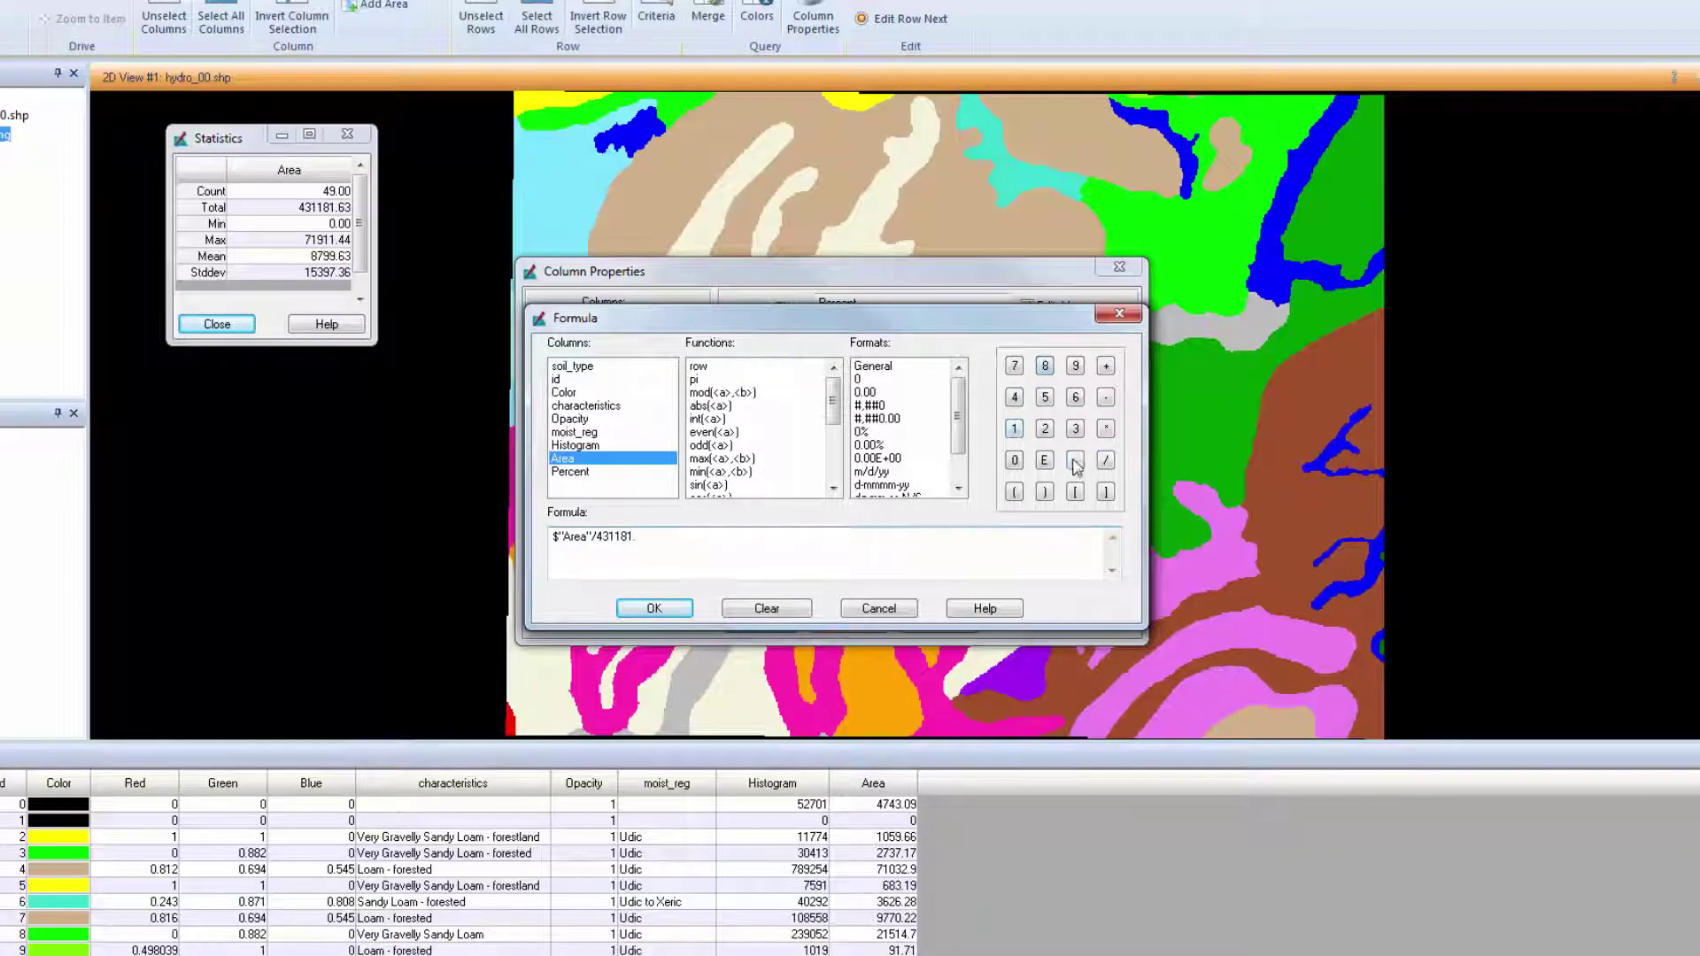
{"action": "left_click", "coordinate": [1075, 398]}
{"action": "left_click", "coordinate": [1076, 430]}
{"action": "left_click", "coordinate": [655, 608]}
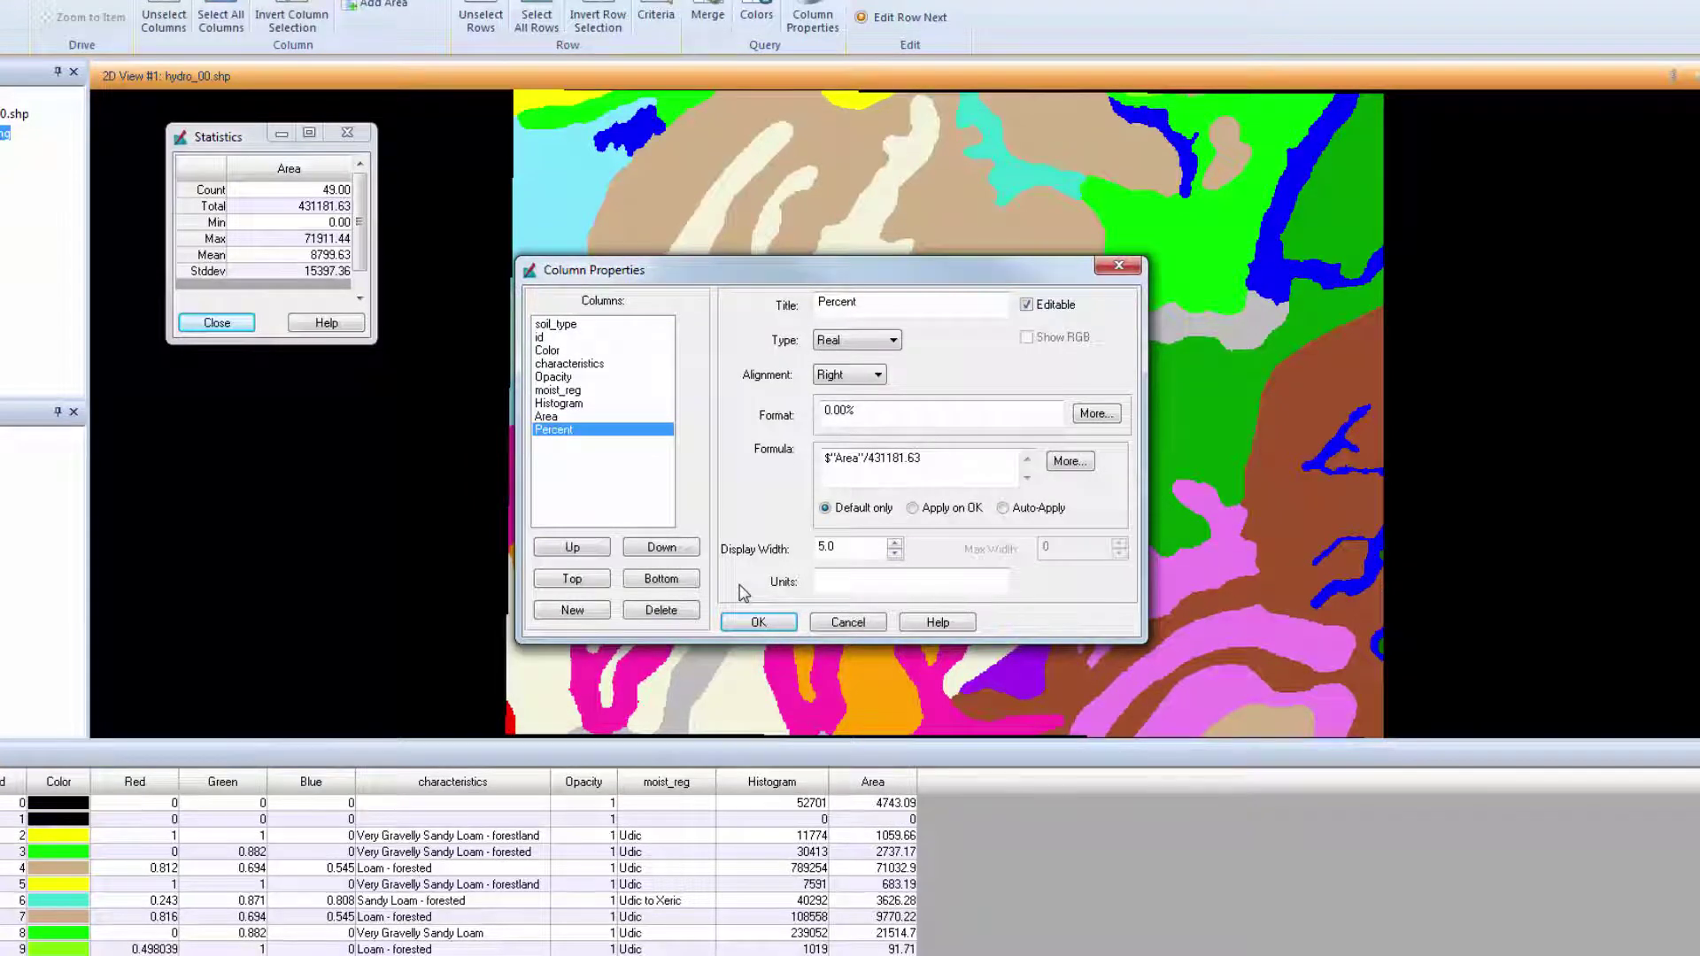
{"action": "left_click", "coordinate": [758, 622]}
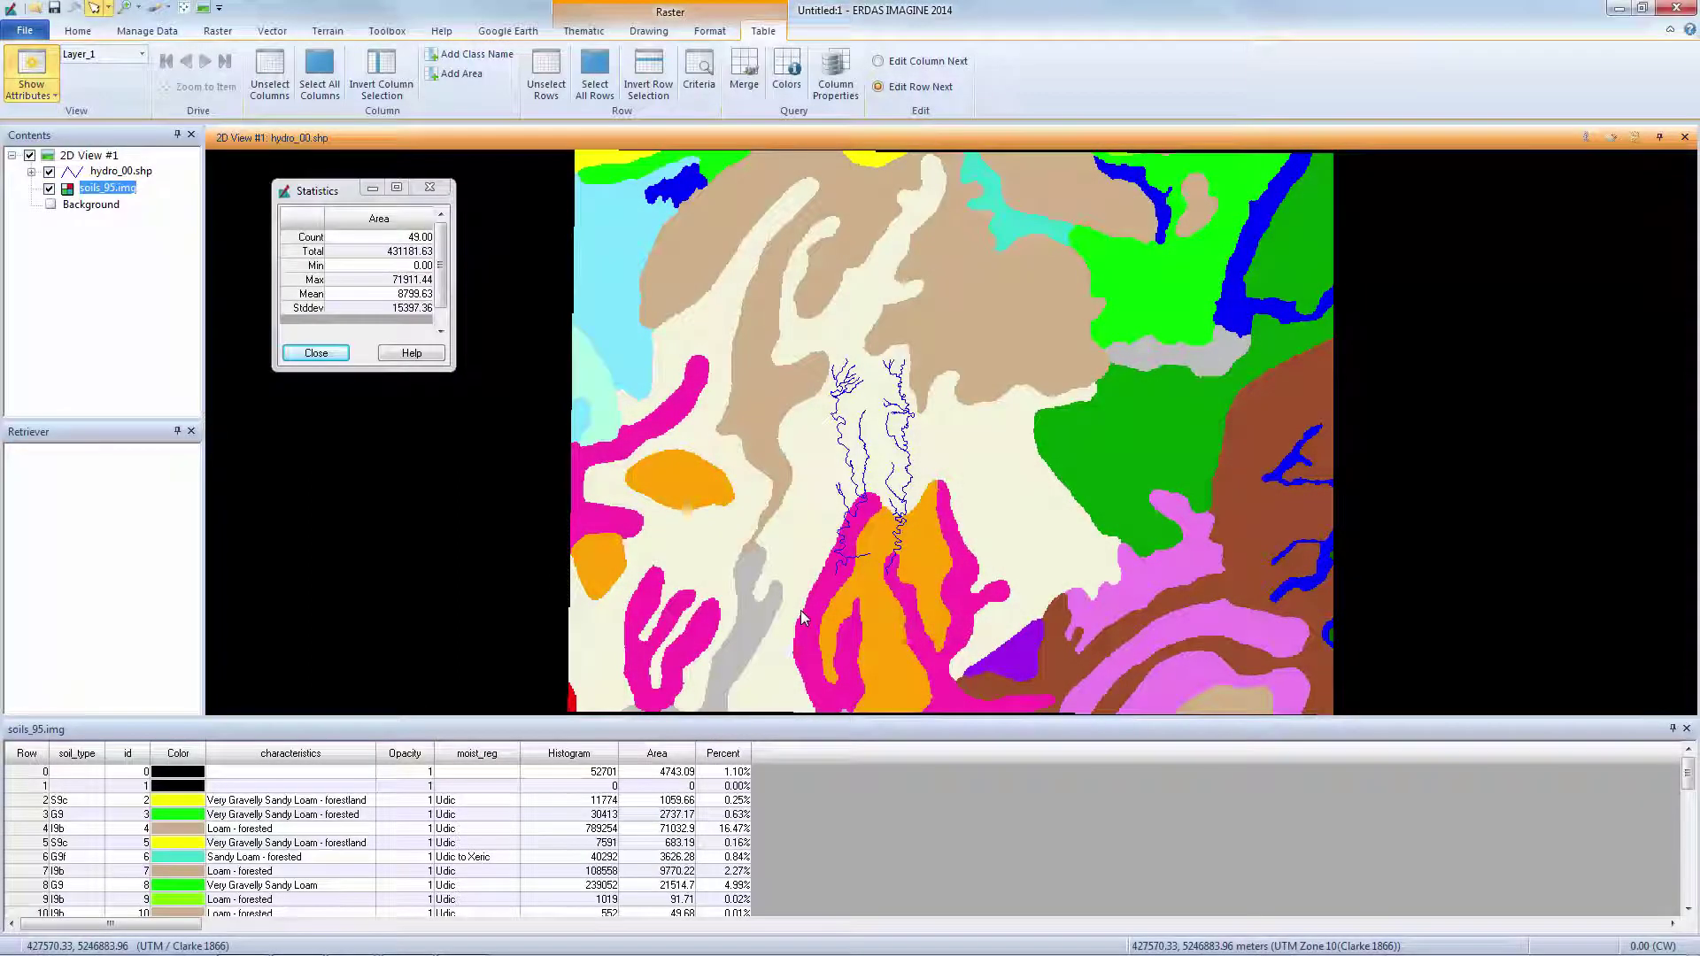
Dismiss the Area column Statistics dialog
{"action": "left_click", "coordinate": [342, 356]}
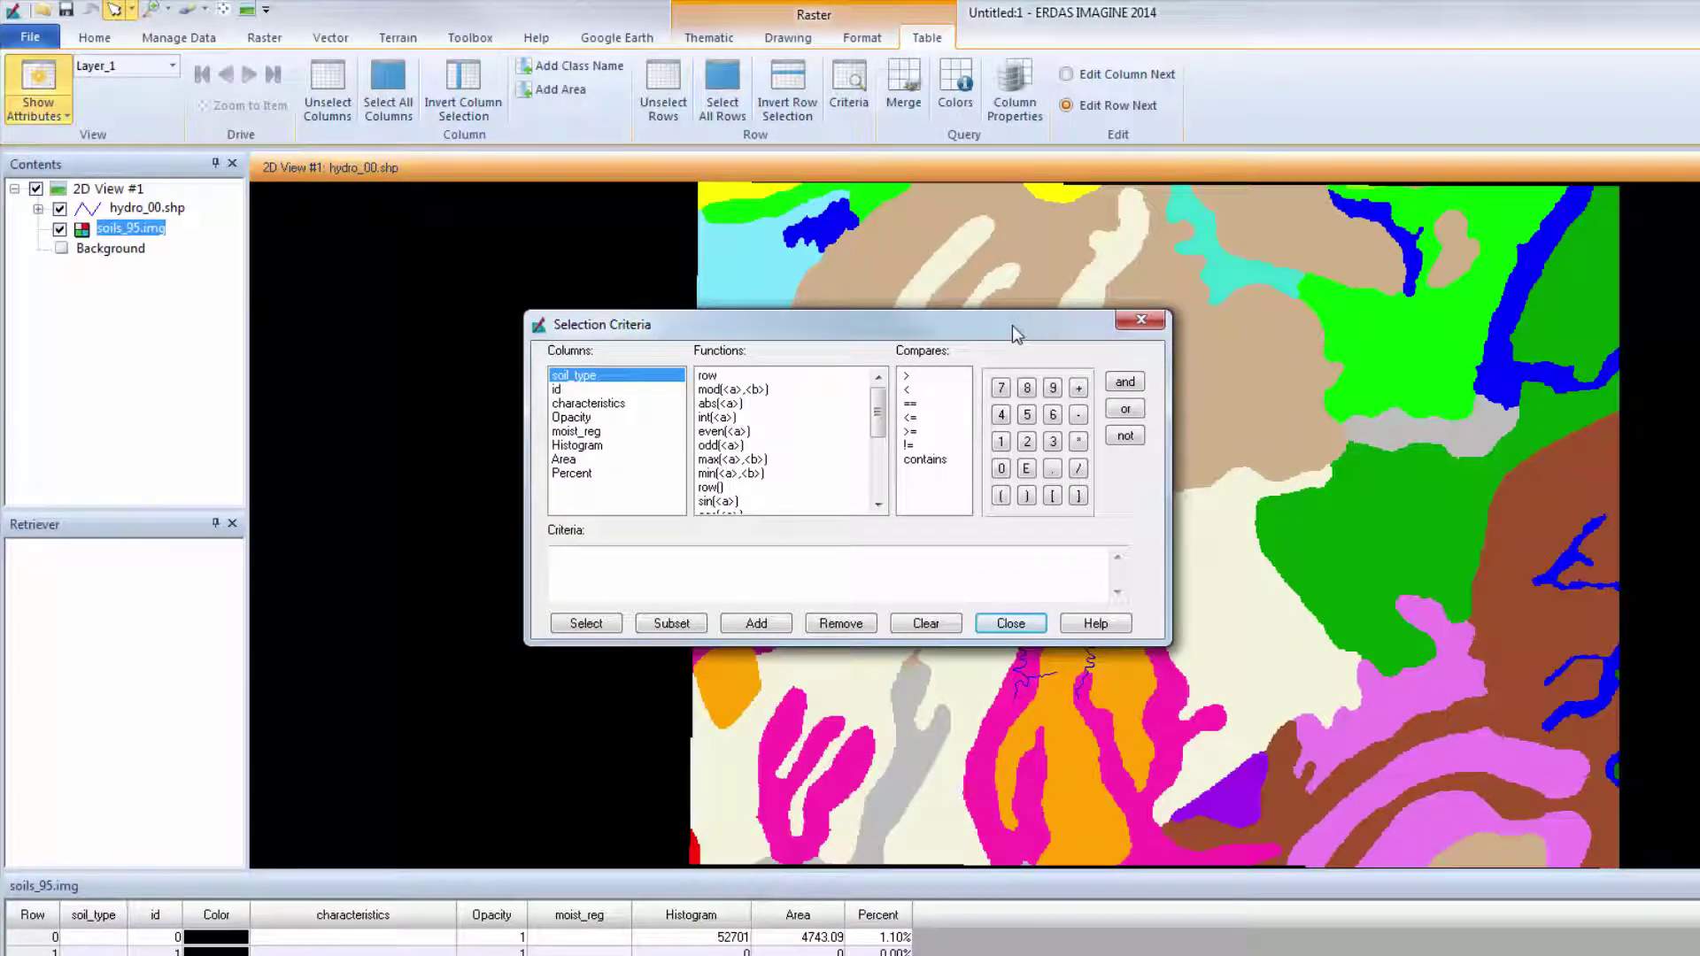
Select rows where characteristics contains 'humus' and contains 'fine', then close the query builder
{"action": "double_click", "coordinate": [620, 404]}
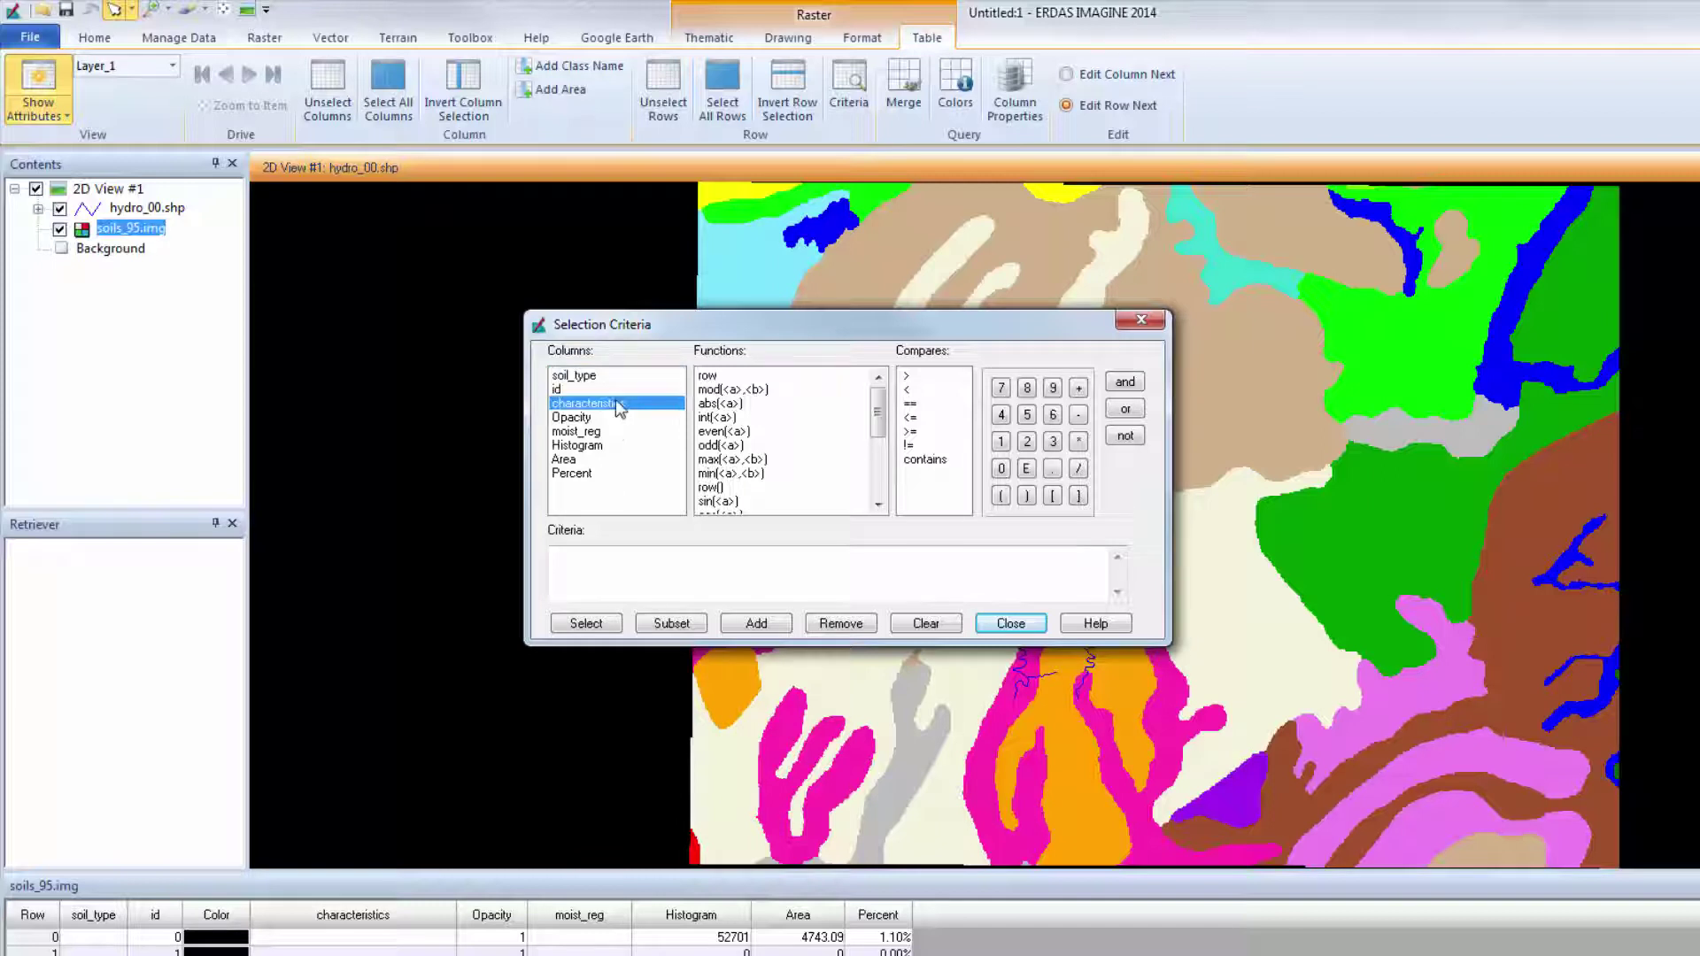
{"action": "double_click", "coordinate": [926, 461]}
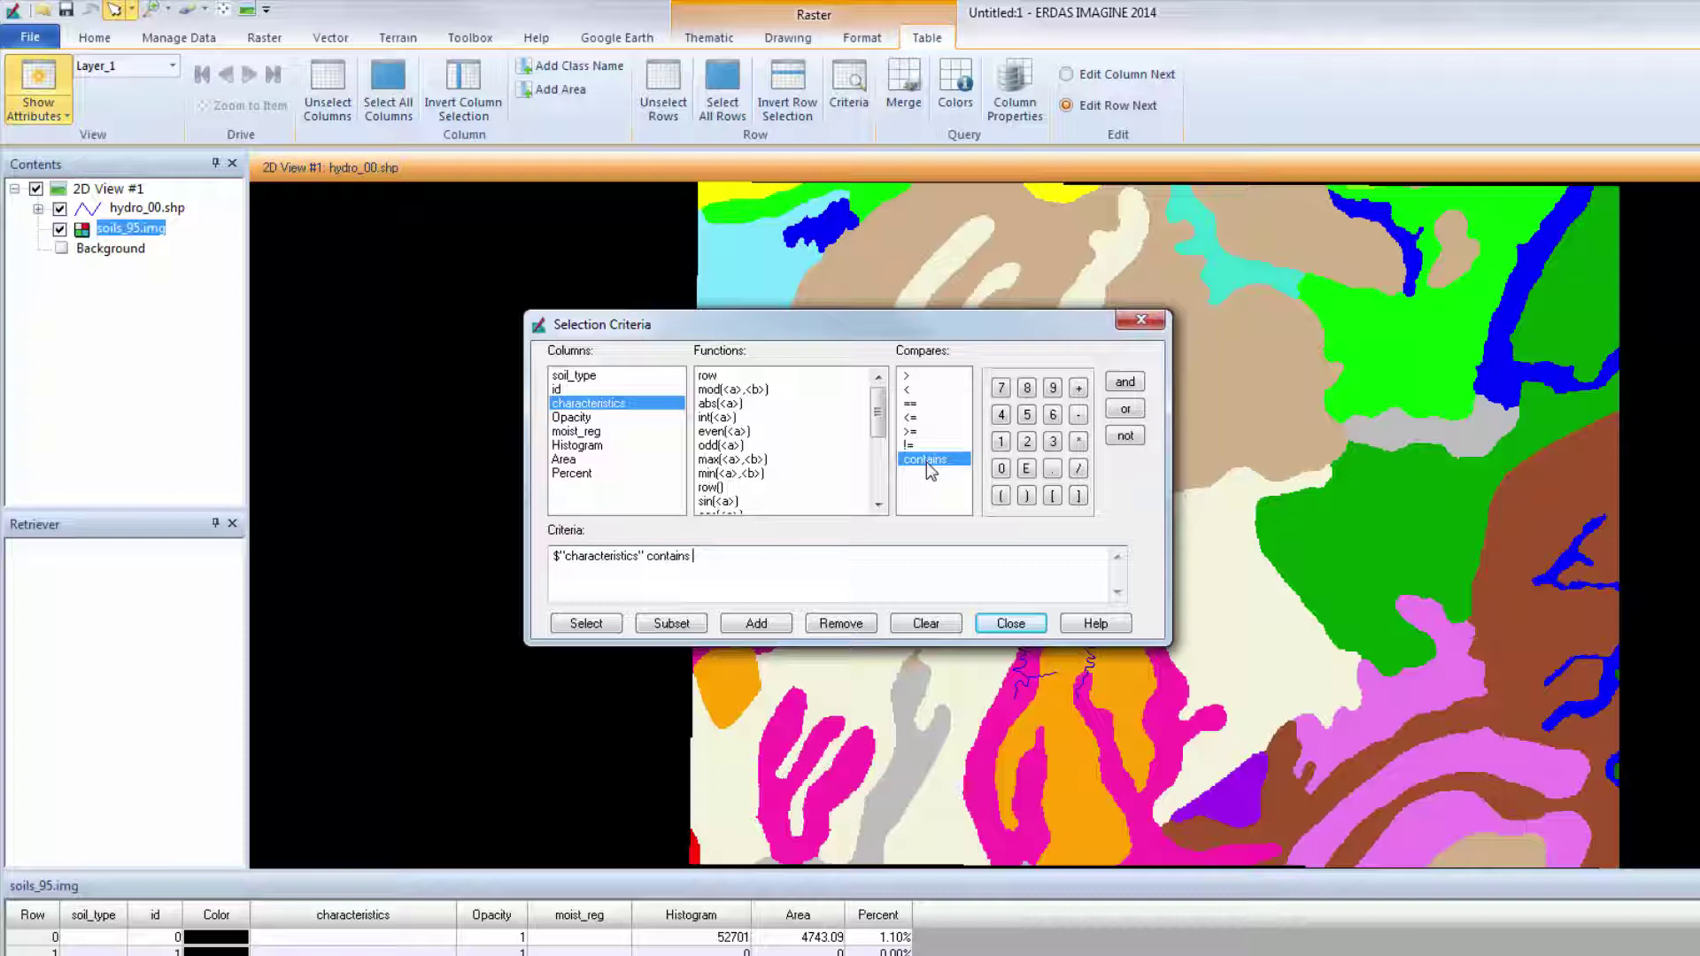
{"action": "type", "text": "humus"}
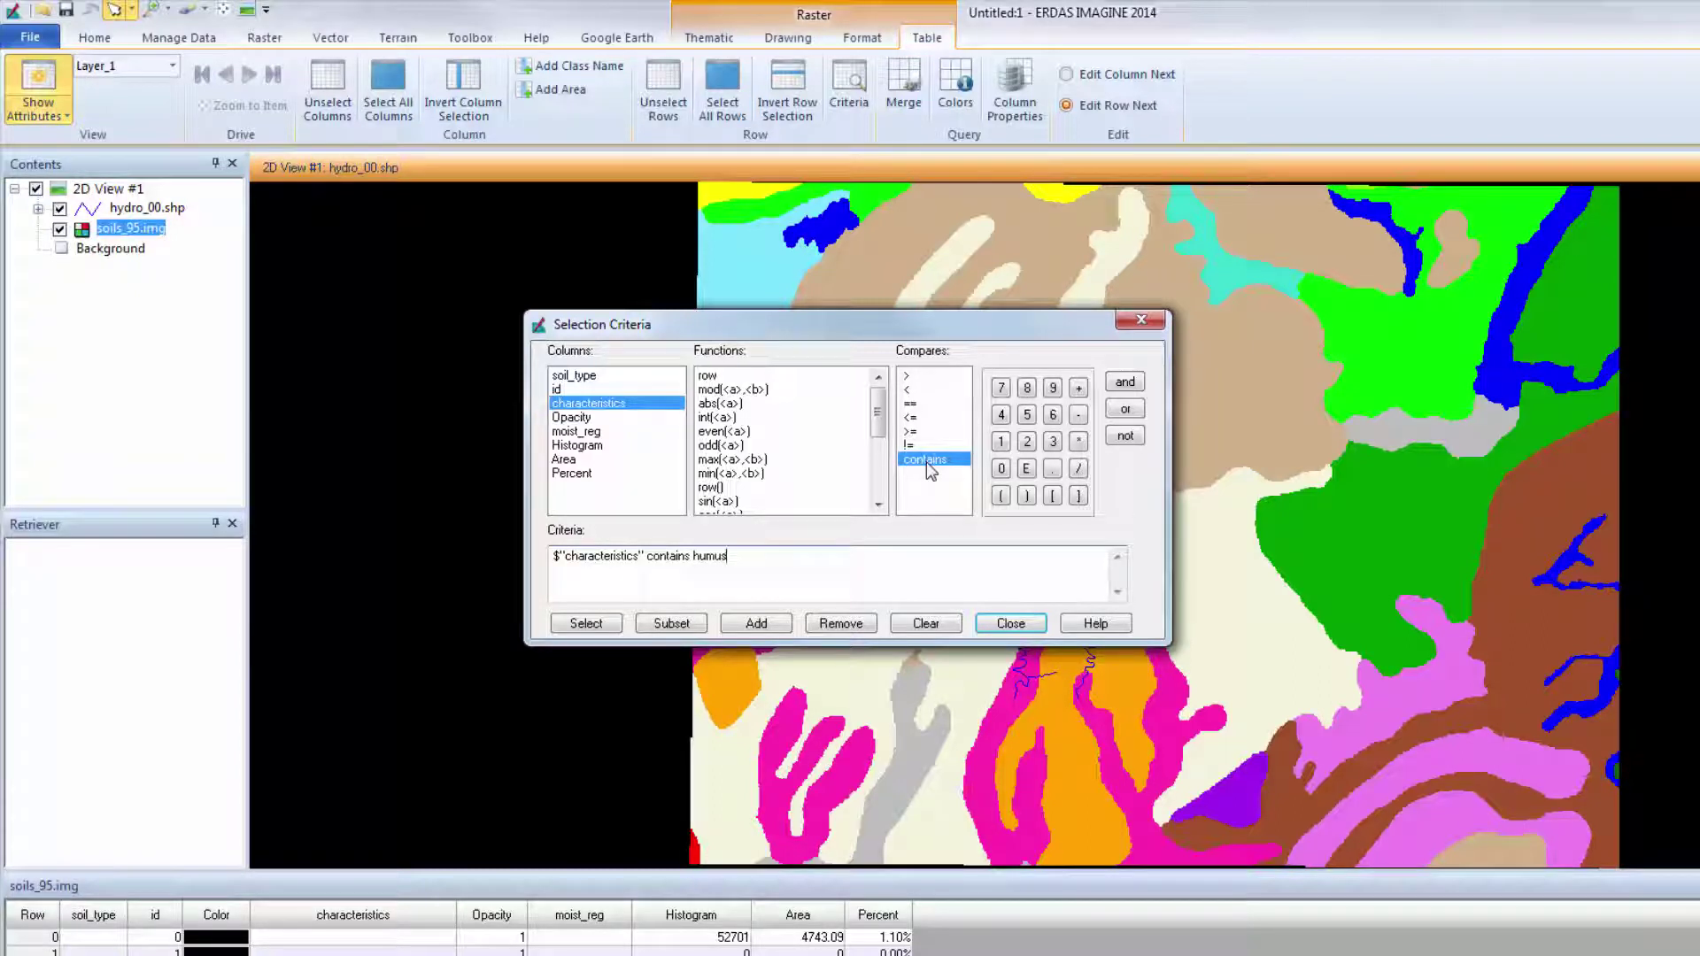
{"action": "left_click", "coordinate": [1121, 386]}
{"action": "left_click", "coordinate": [655, 405]}
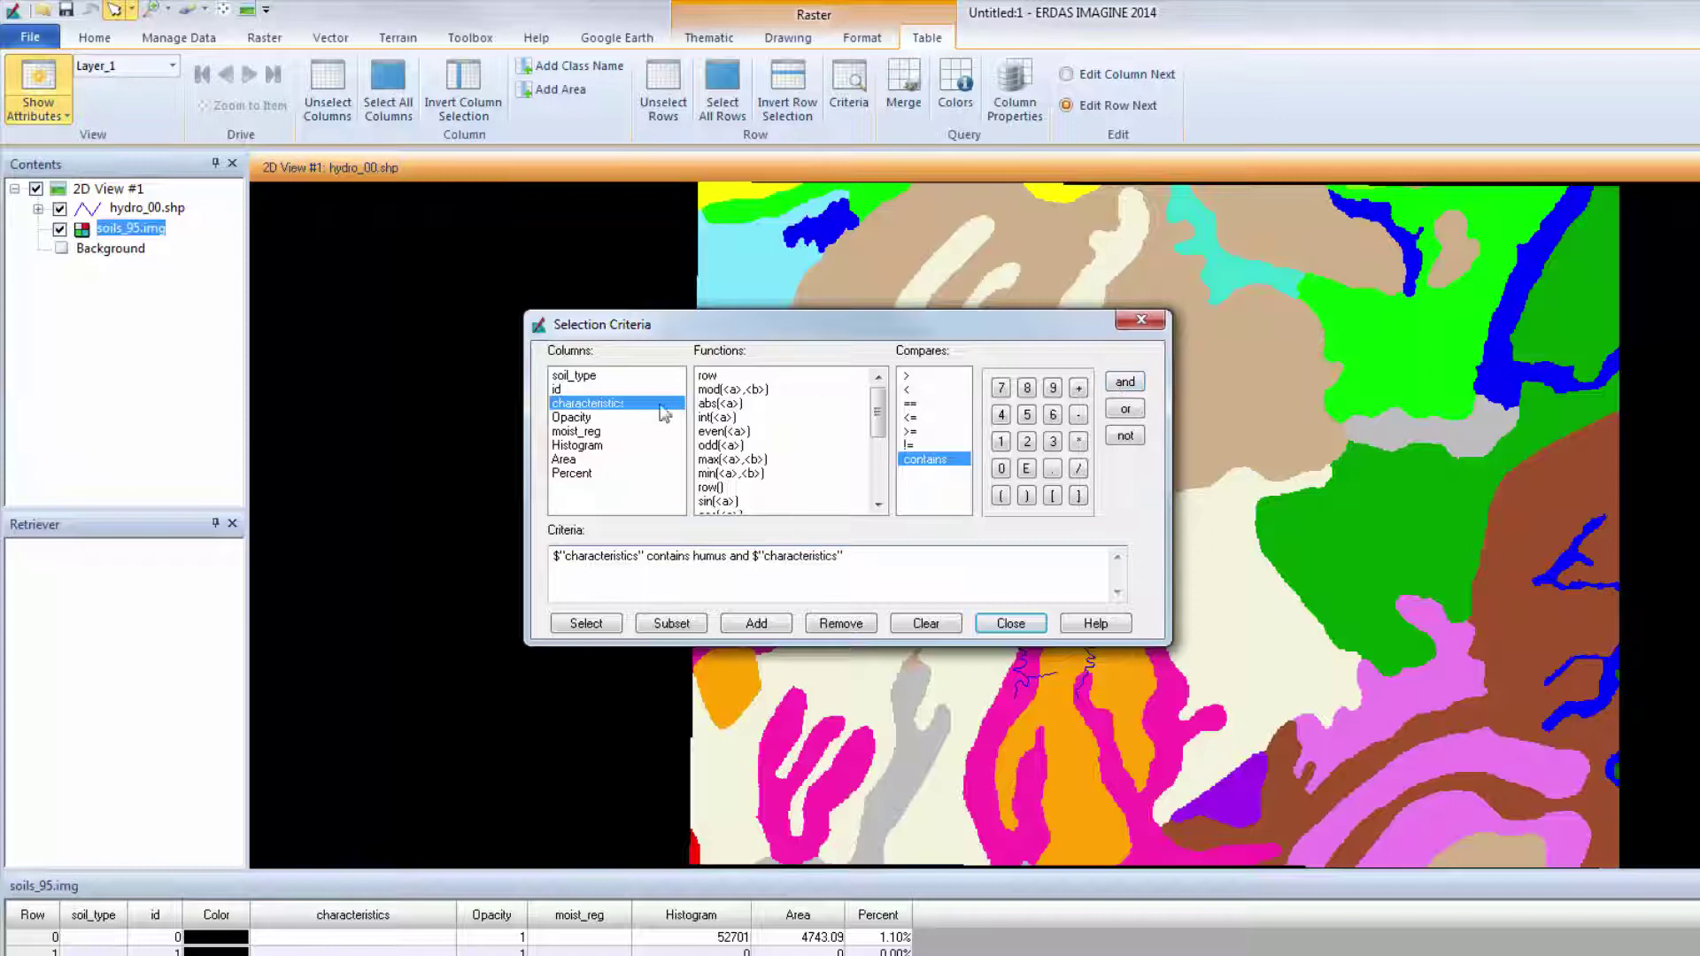
{"action": "left_click", "coordinate": [949, 462]}
{"action": "type", "text": "fine"}
{"action": "left_click", "coordinate": [586, 623]}
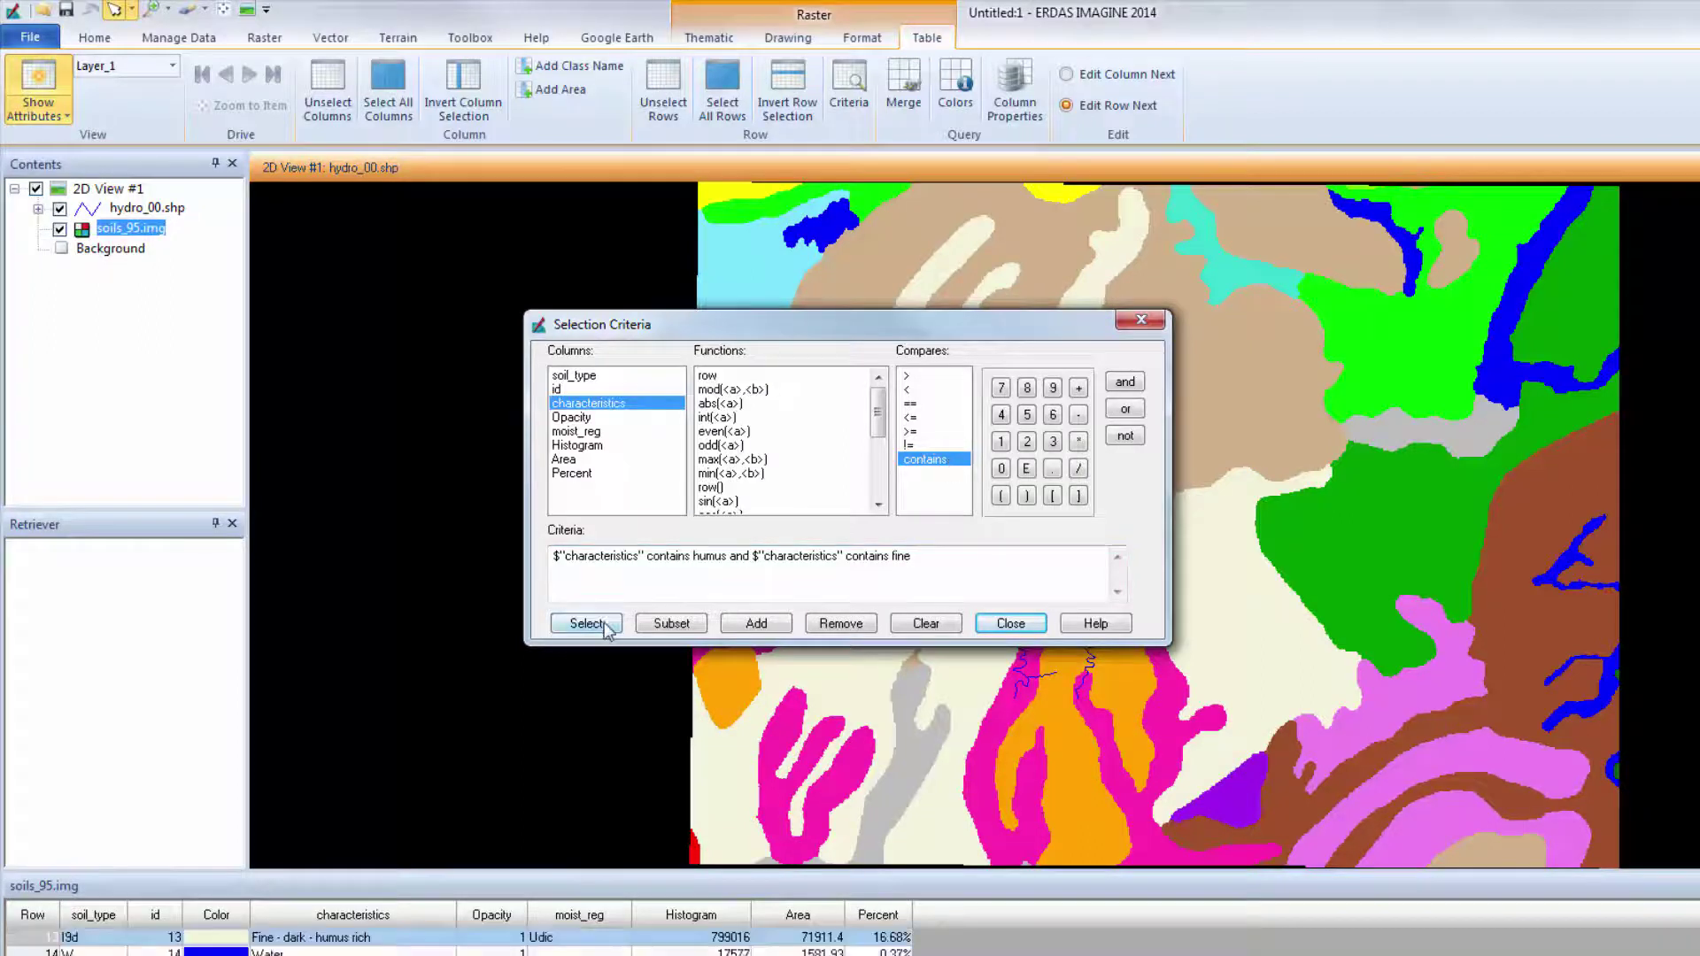
{"action": "left_click", "coordinate": [1027, 623]}
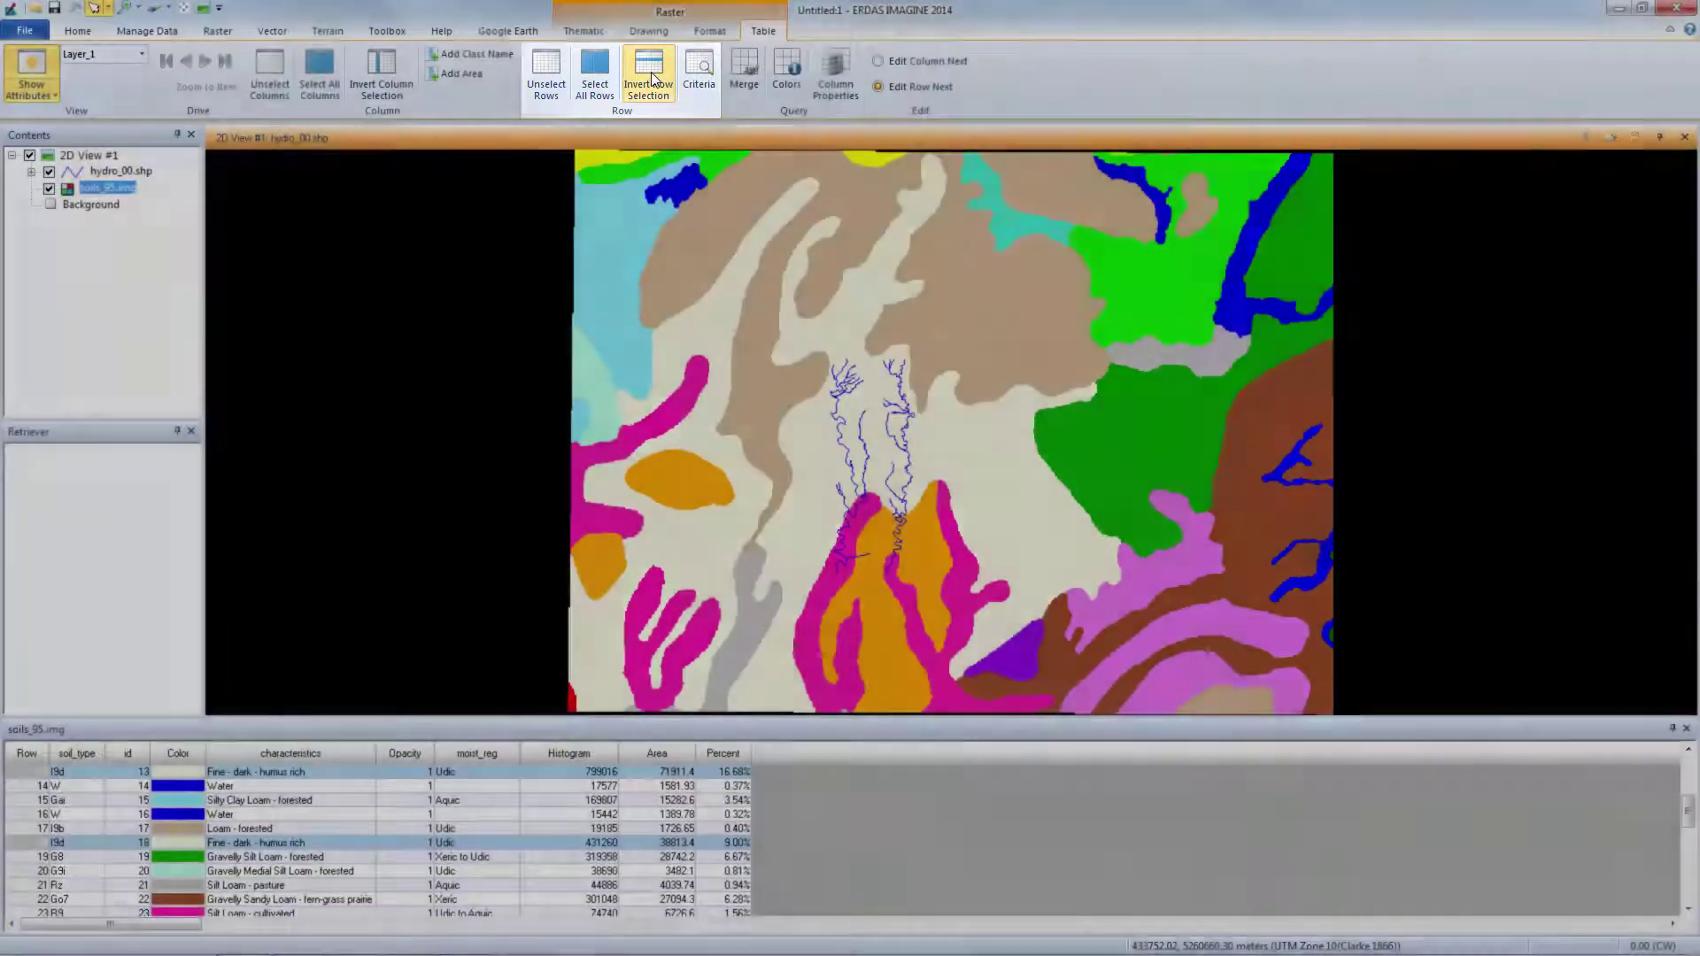
Invert the row selection so all soil classes except humus-rich I9d rows 13 and 18 are selected
{"action": "left_click", "coordinate": [650, 79]}
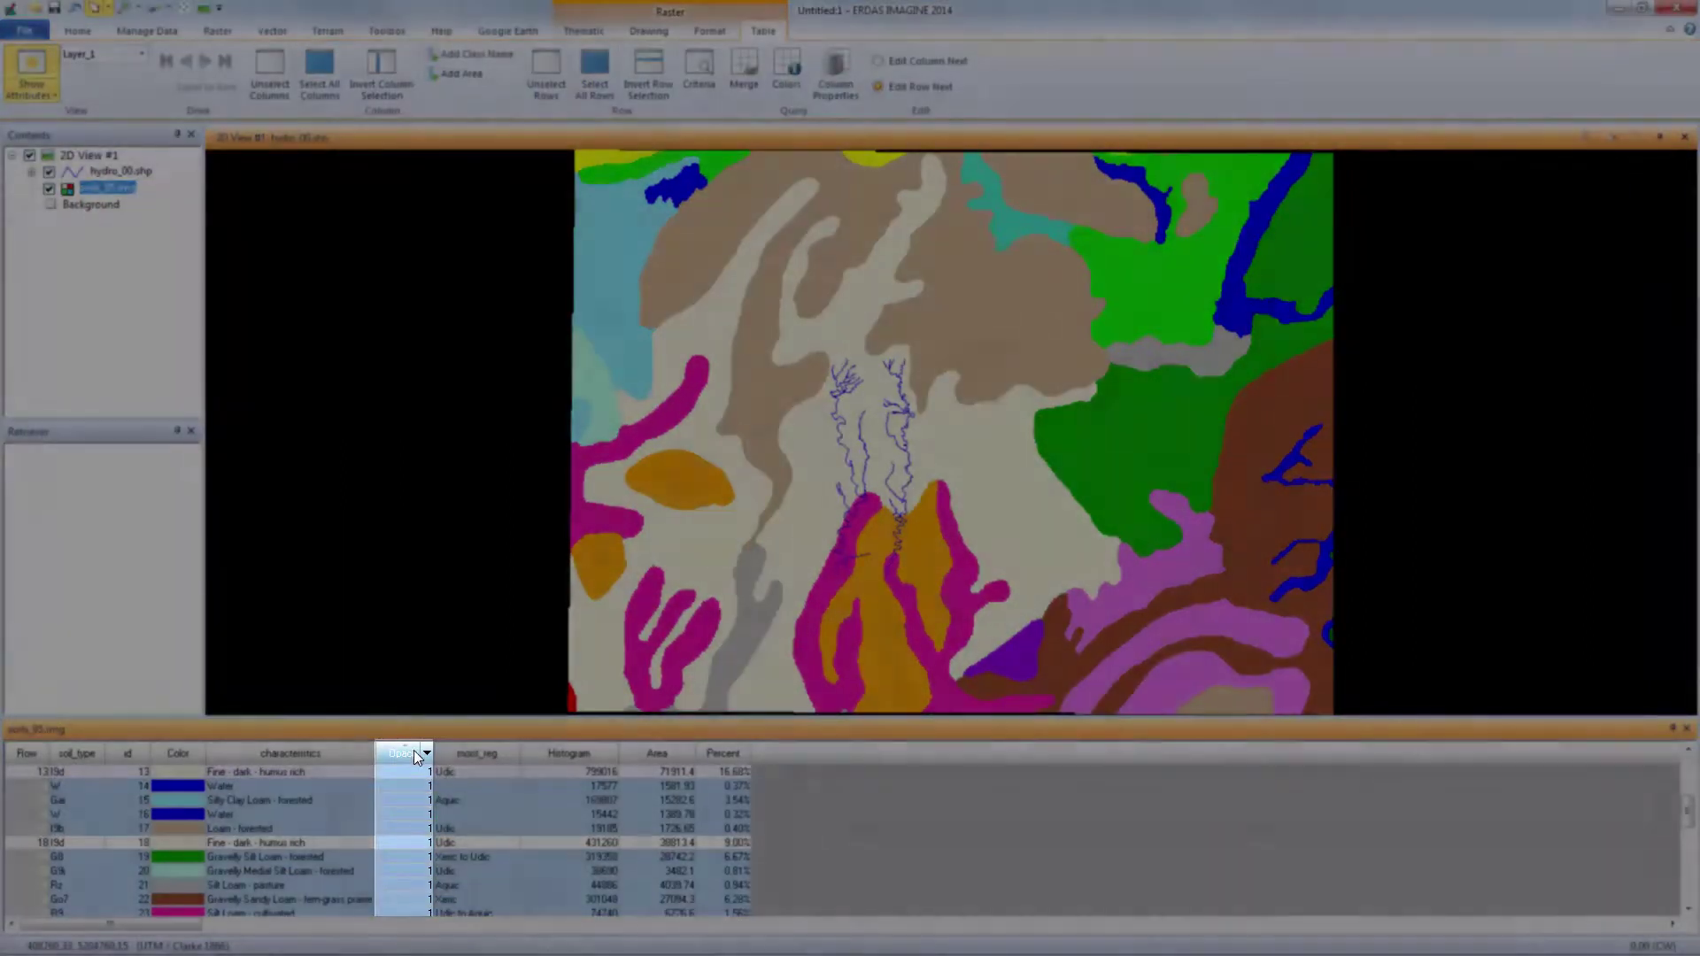
Set the Opacity of the selected classes to 0 using a column formula
{"action": "right_click", "coordinate": [418, 755]}
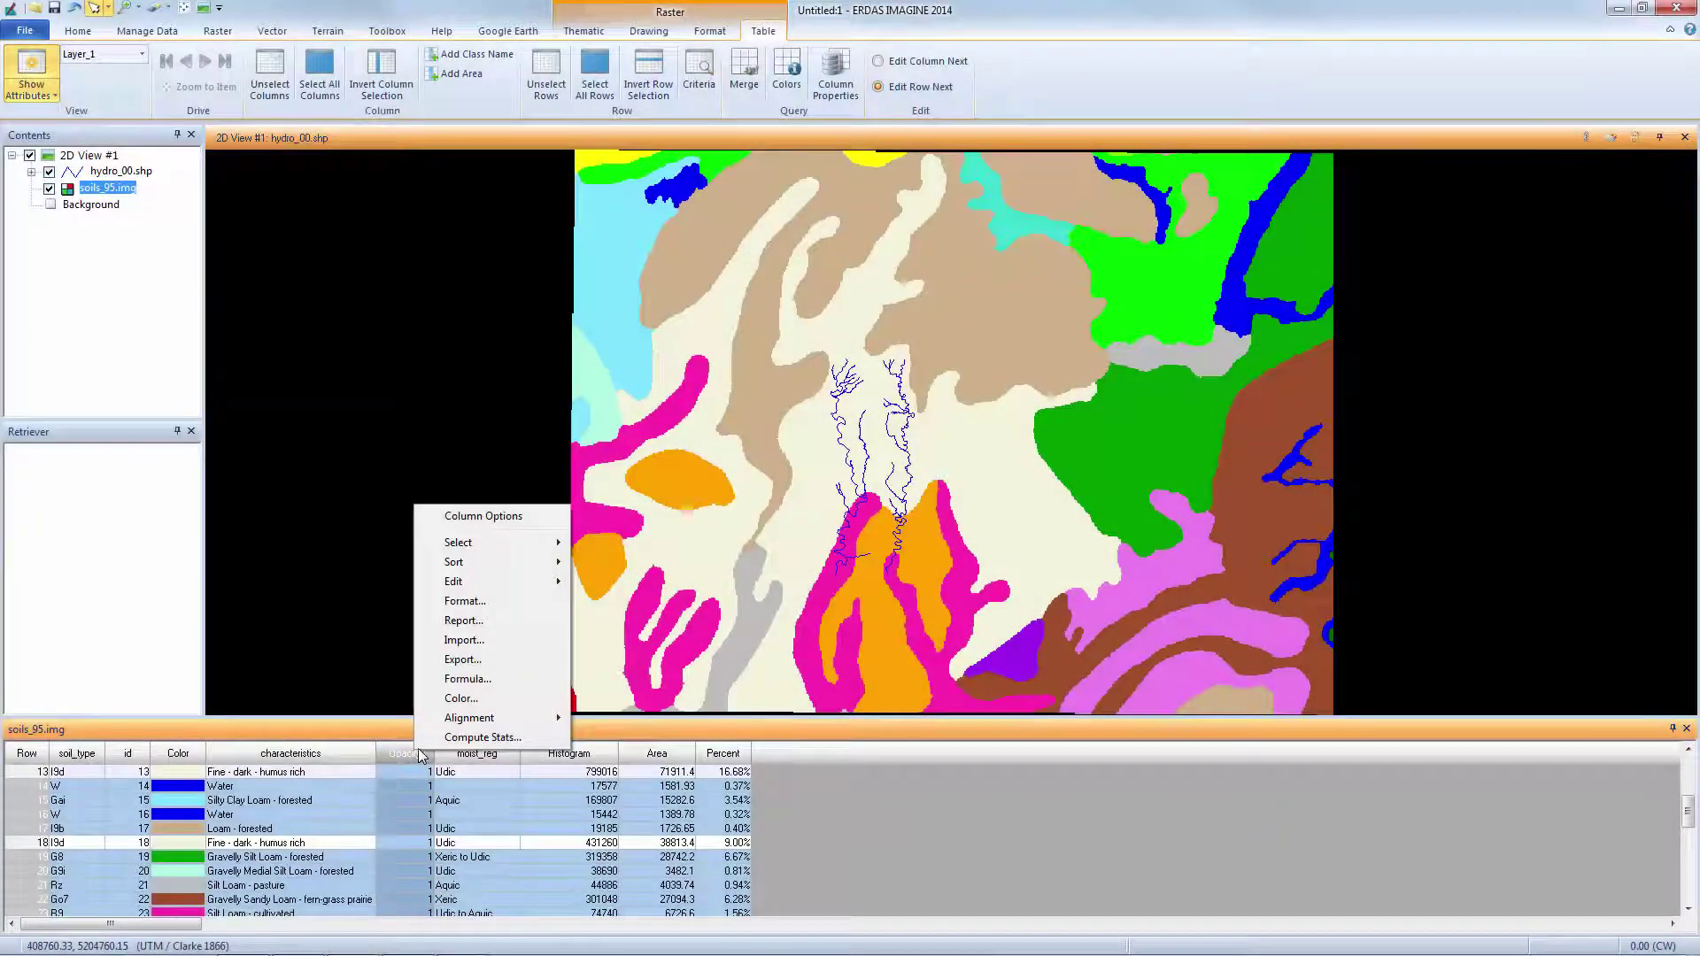
{"action": "left_click", "coordinate": [482, 679]}
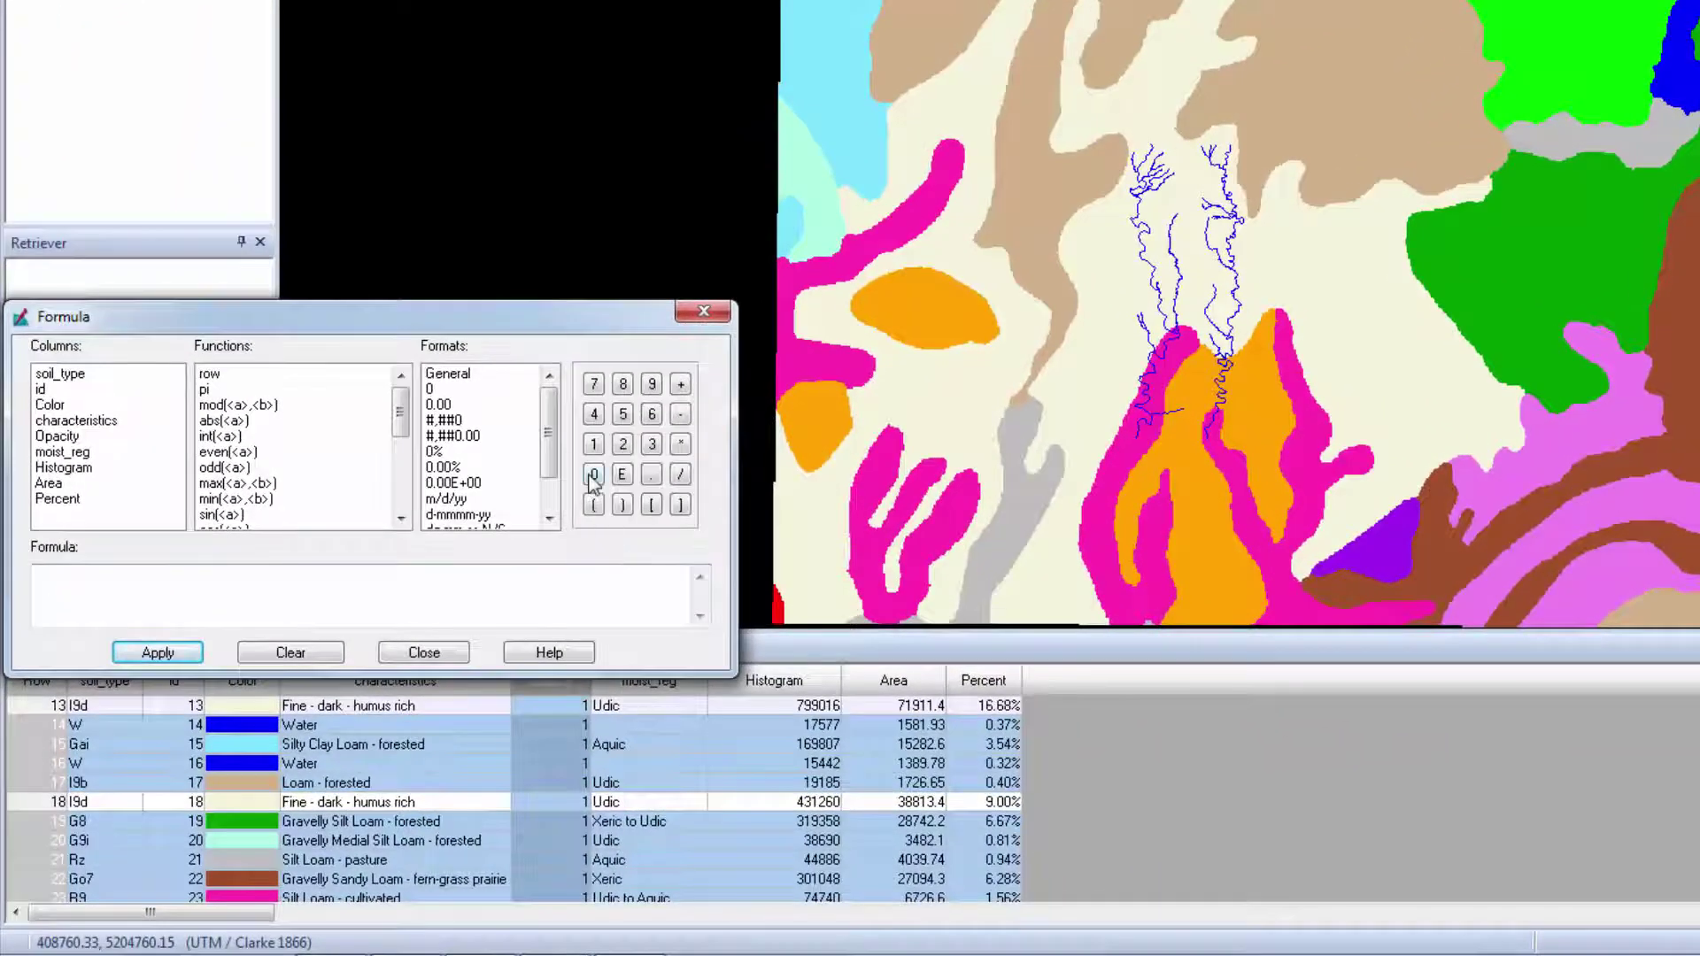
{"action": "left_click", "coordinate": [593, 479]}
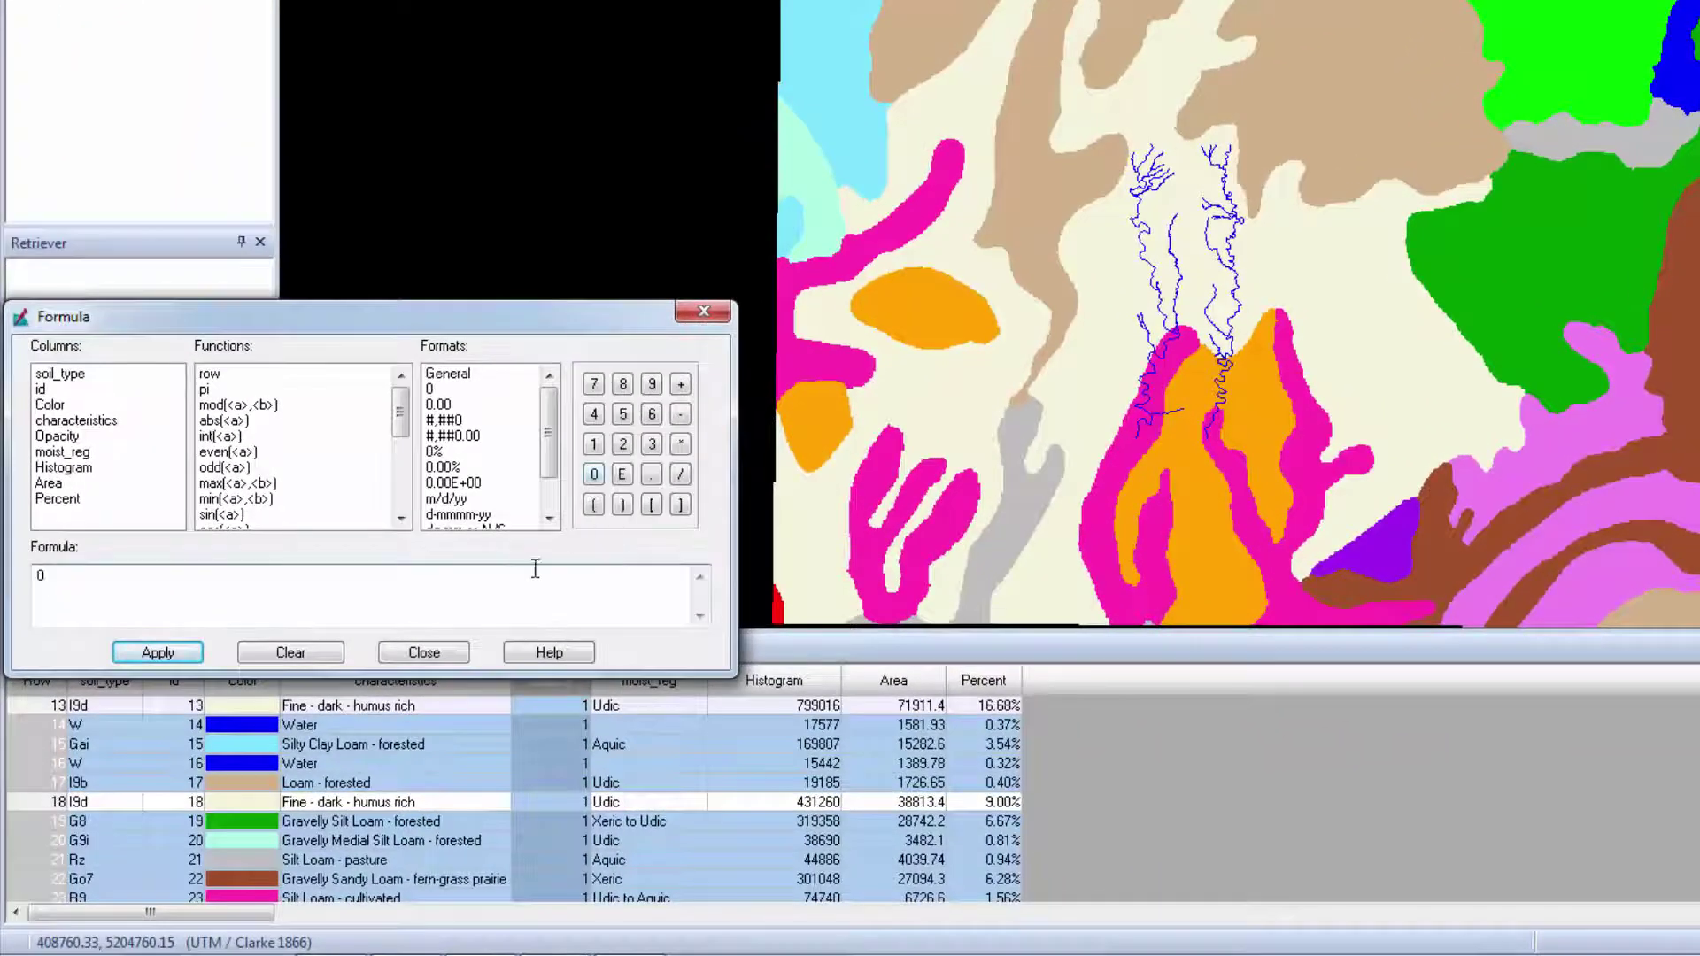
{"action": "left_click", "coordinate": [177, 656]}
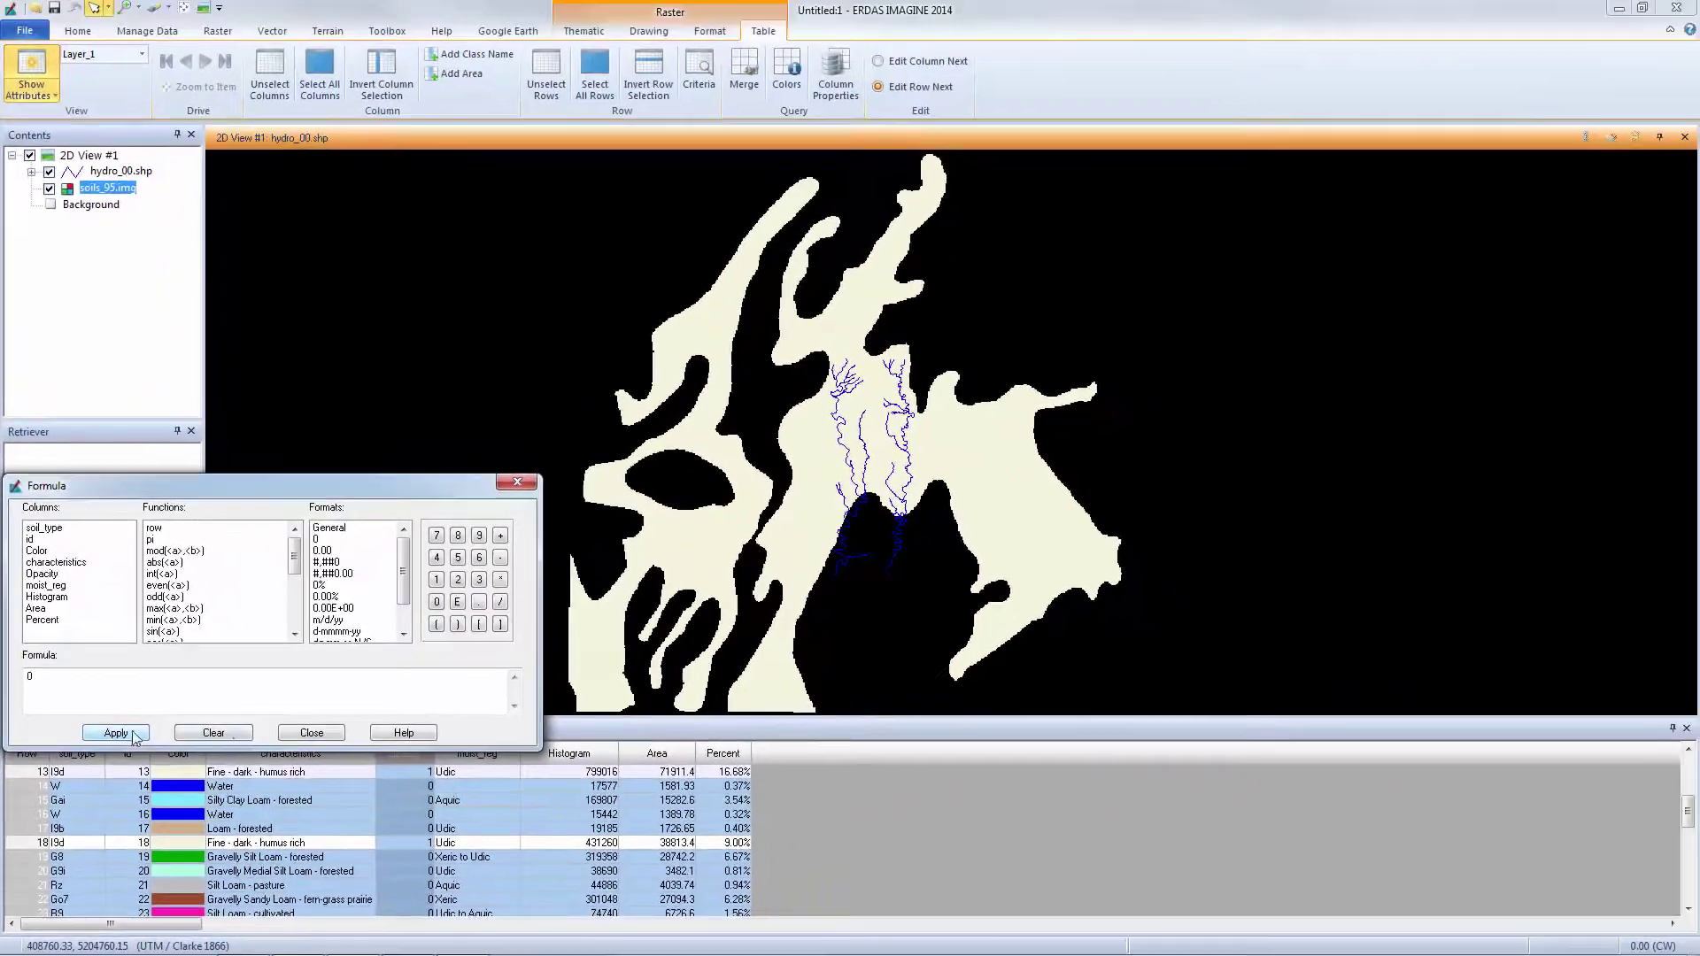
{"action": "left_click", "coordinate": [364, 695]}
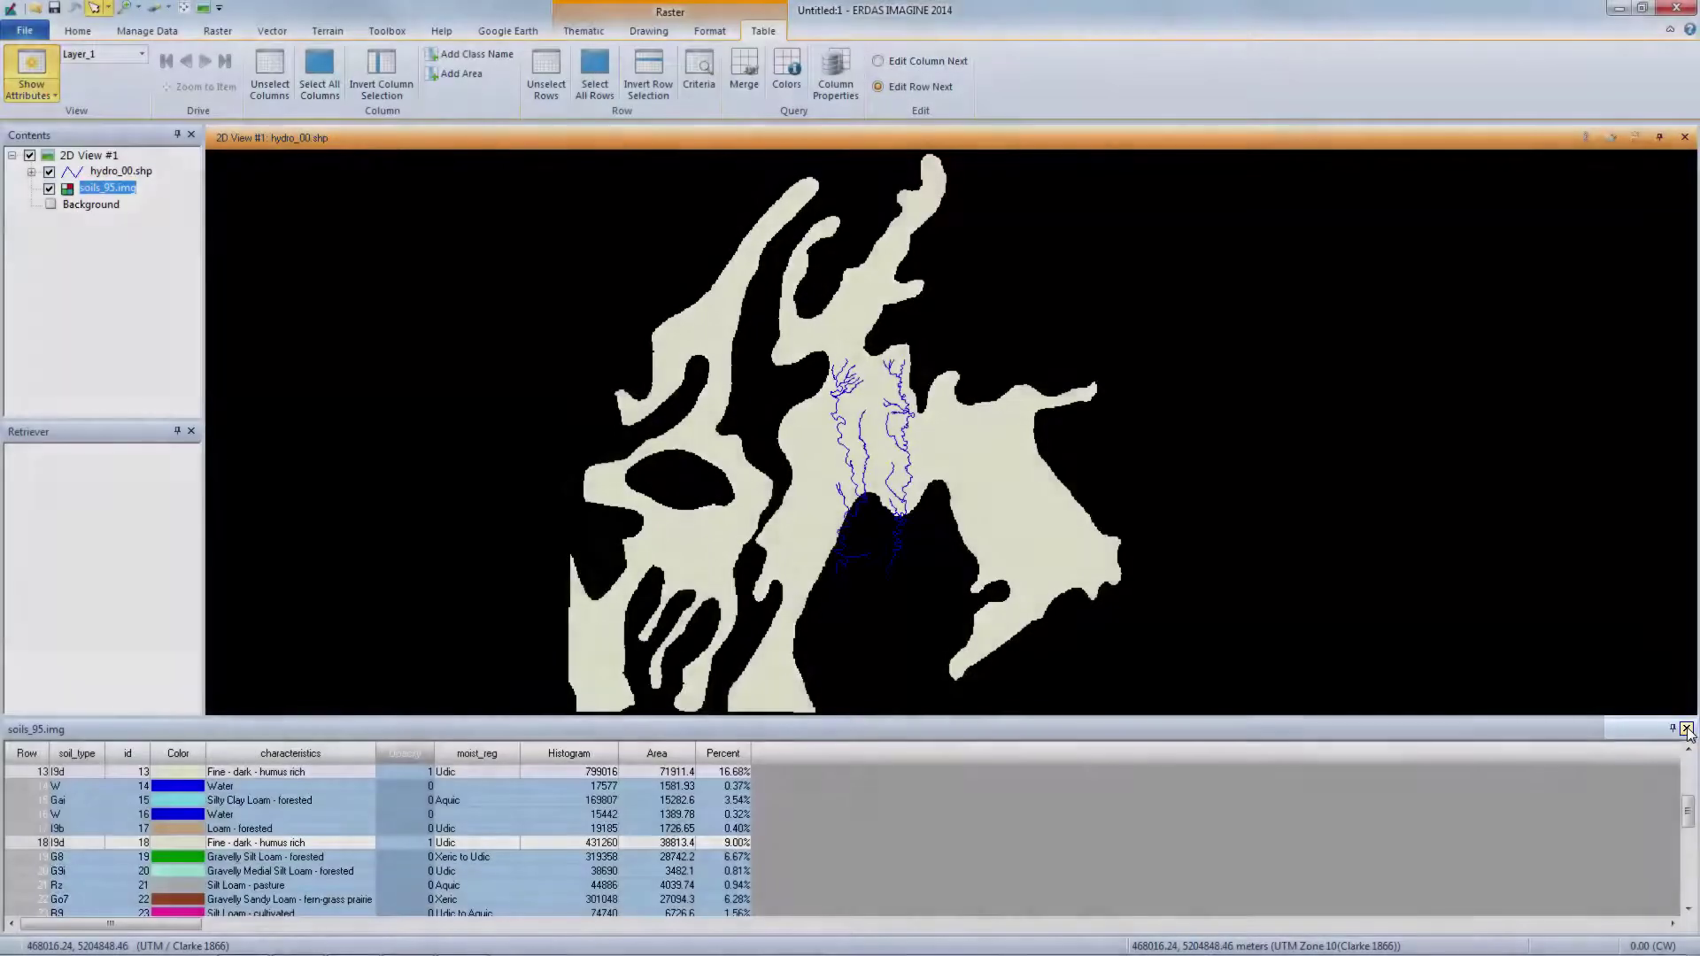
Close the soil attribute table without saving edits and answer the soils image save prompt
{"action": "left_click", "coordinate": [1687, 730]}
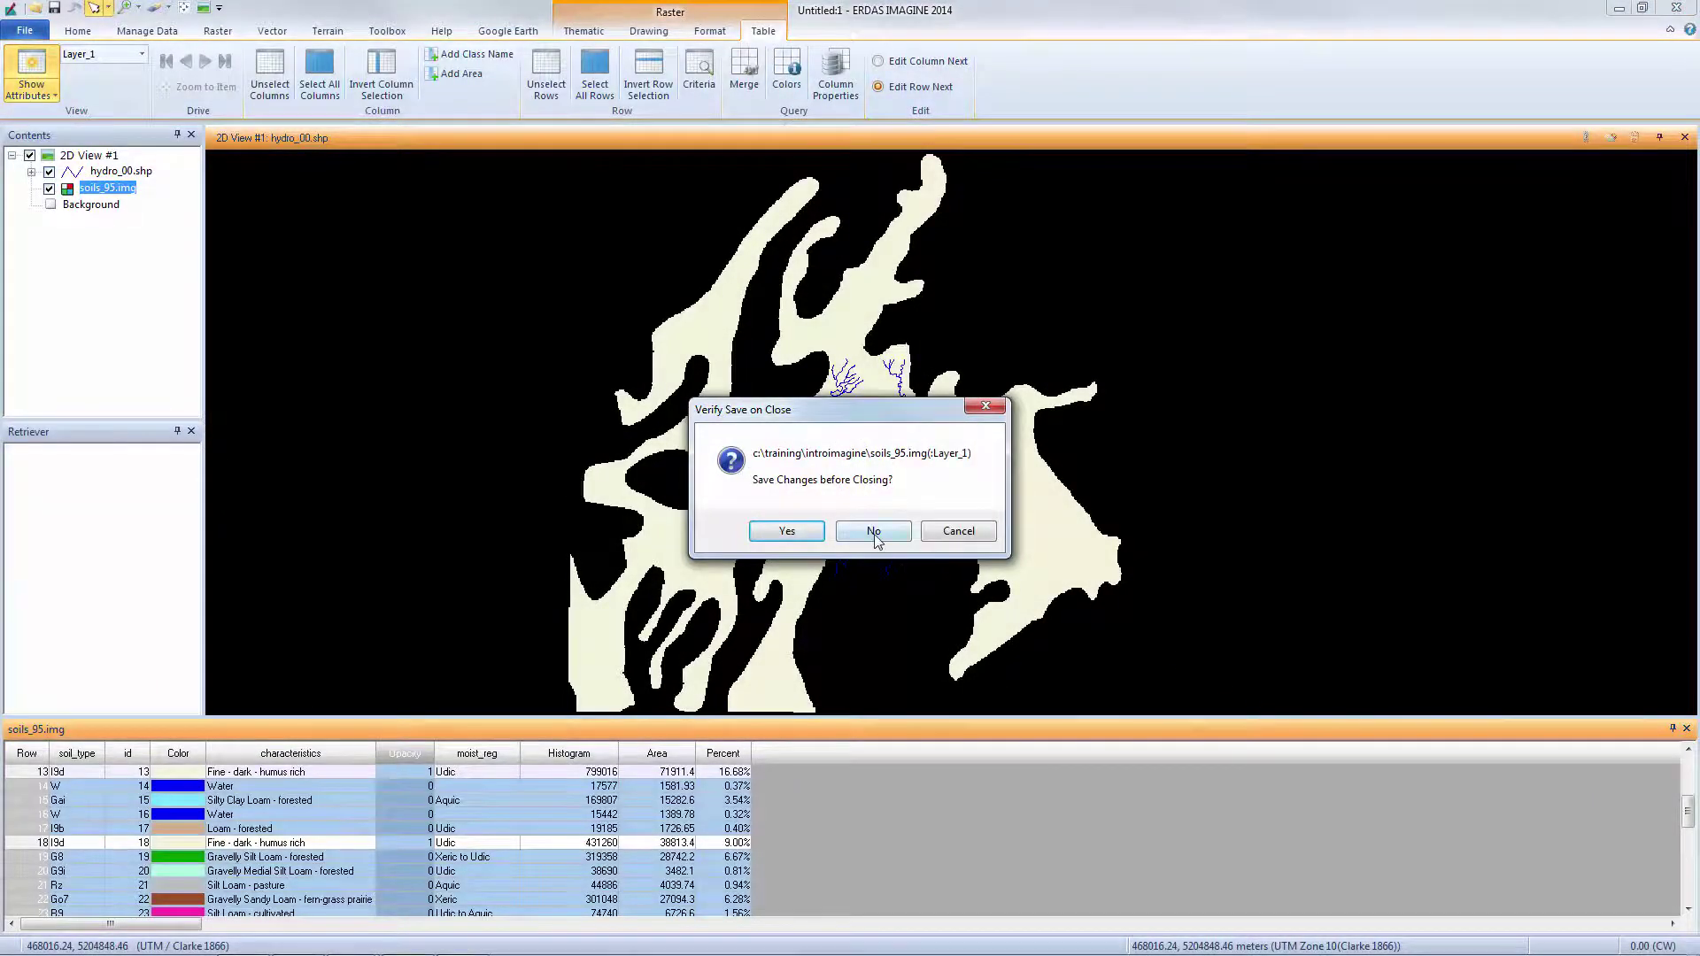
{"action": "left_click", "coordinate": [873, 531]}
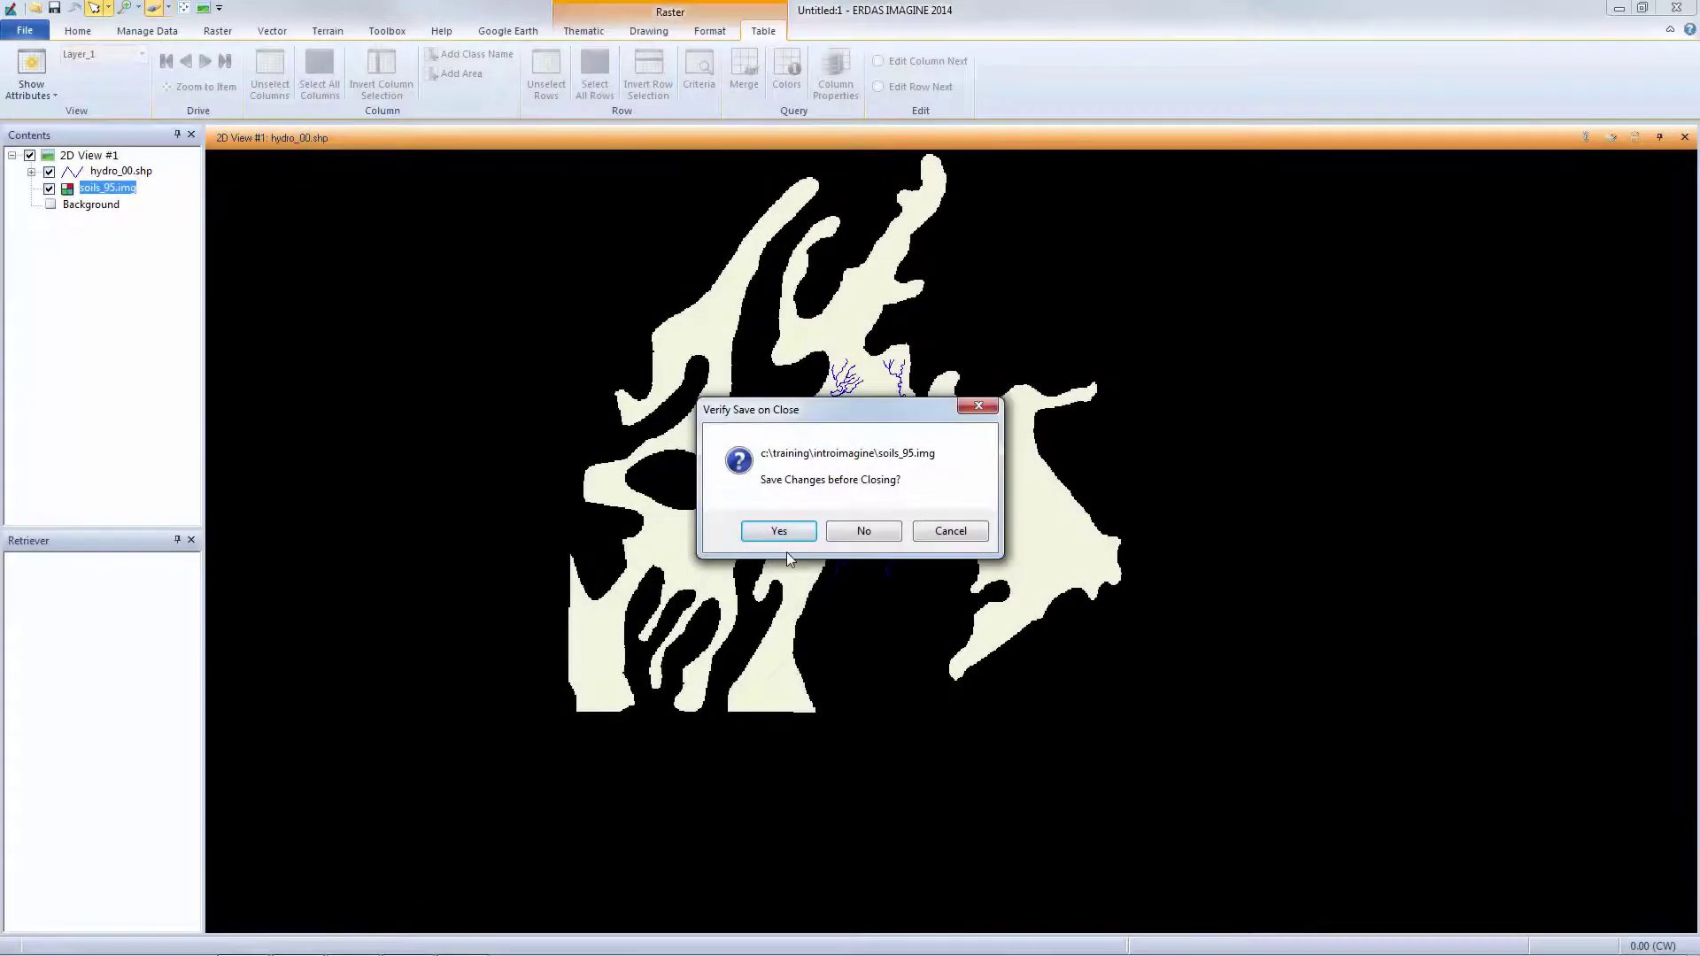
{"action": "left_click", "coordinate": [837, 531]}
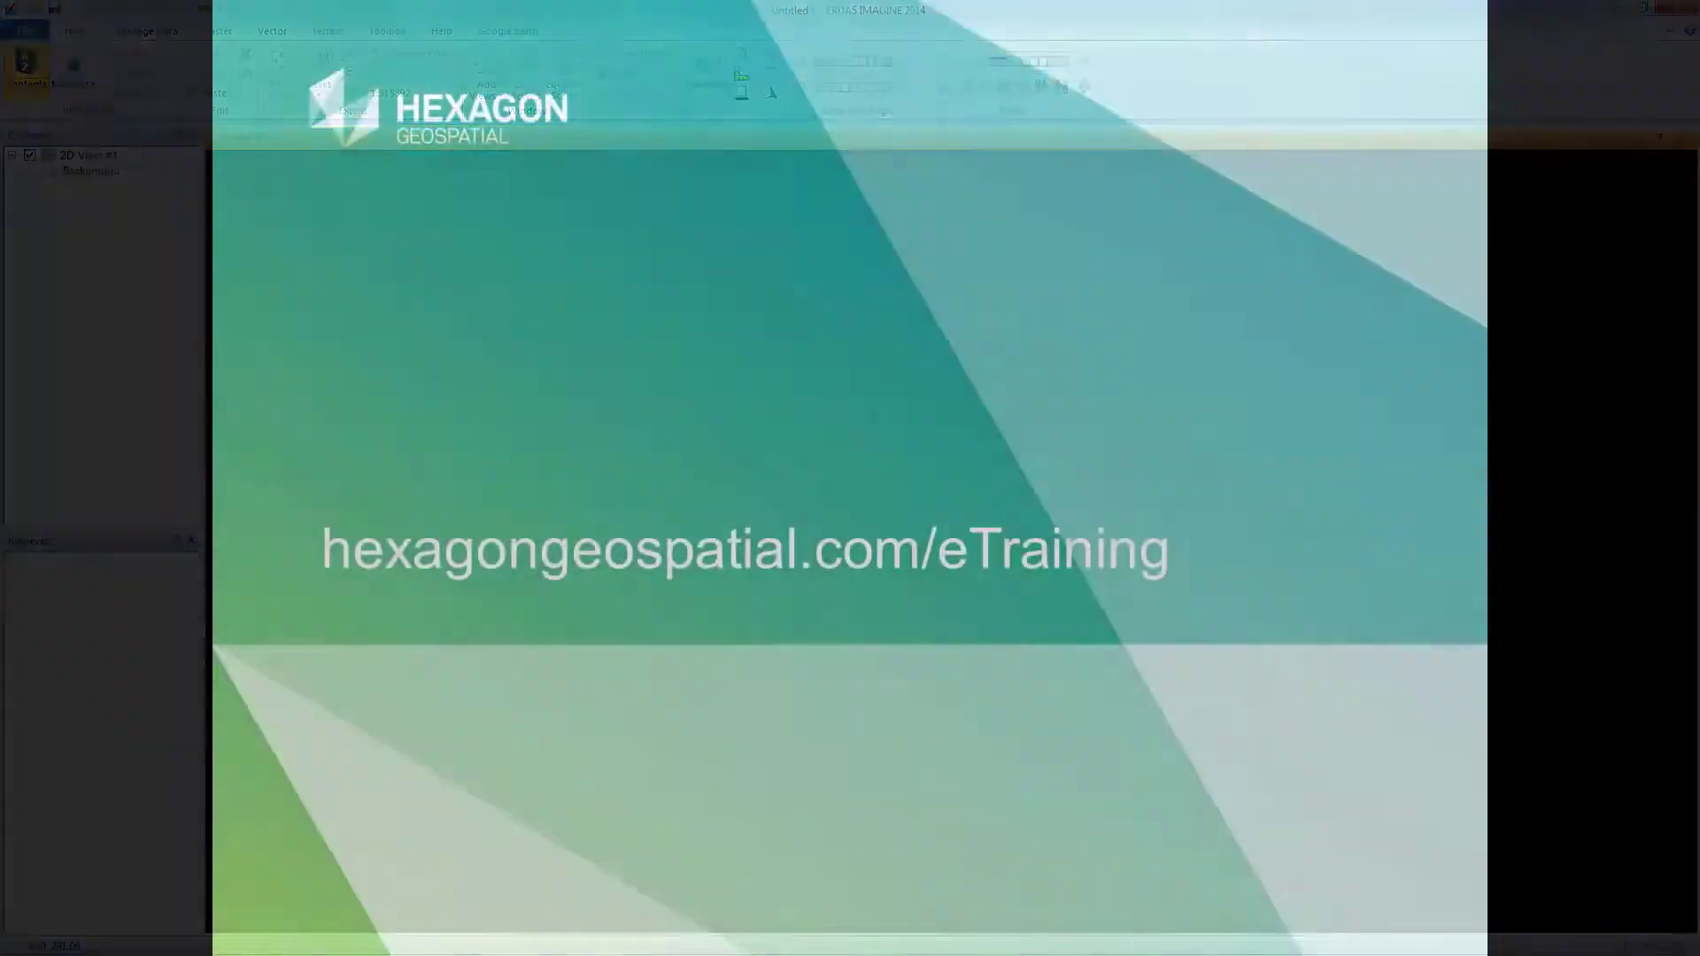